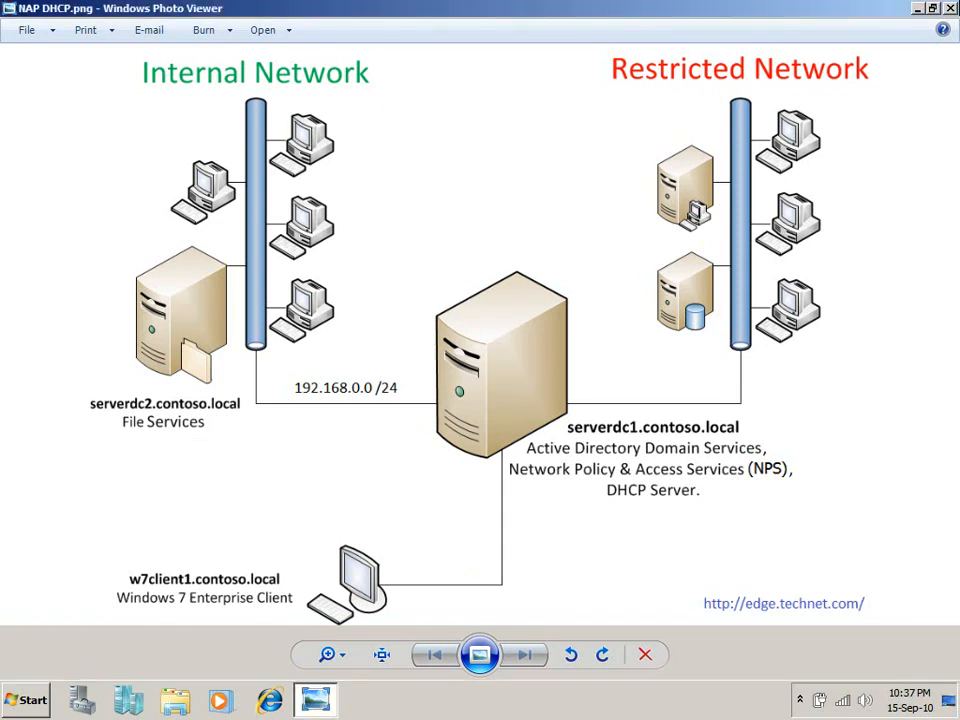
Step: Close the network diagram, open a maximized Hyper-V Manager, and connect to the serverdc1.contoso.local virtual machine in full screen
{"action": "left_click", "coordinate": [950, 8]}
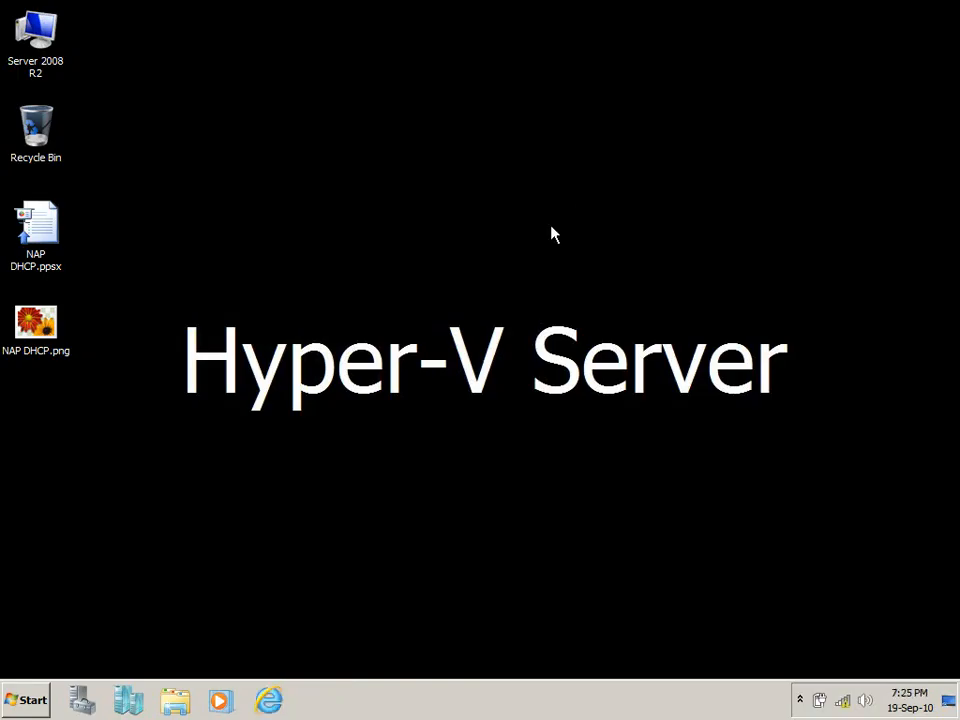
{"action": "left_click", "coordinate": [135, 703]}
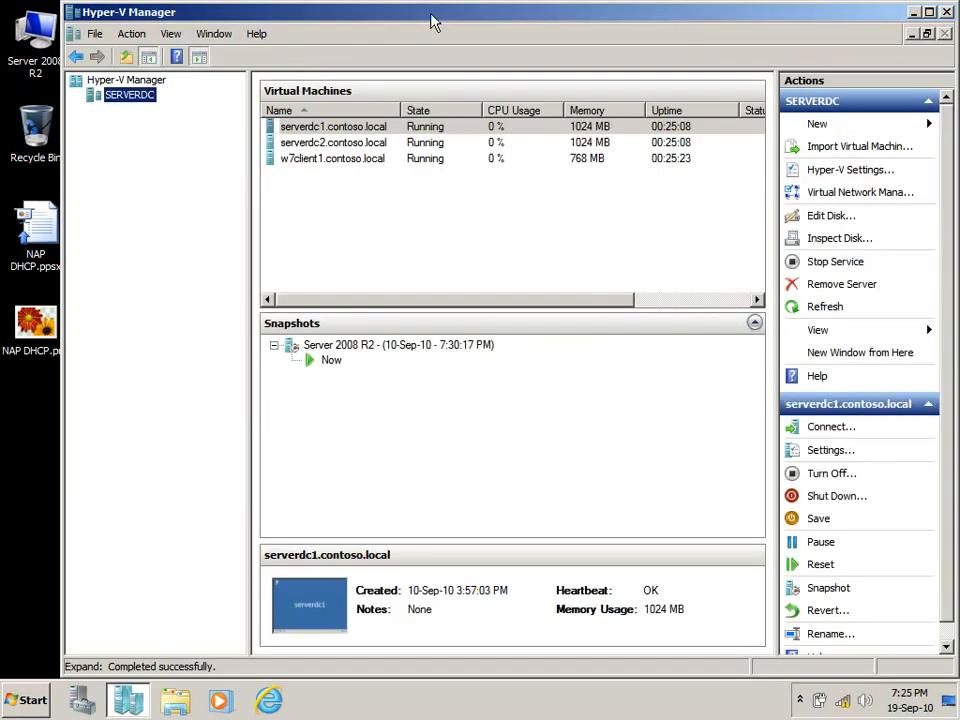
{"action": "double_click", "coordinate": [433, 14]}
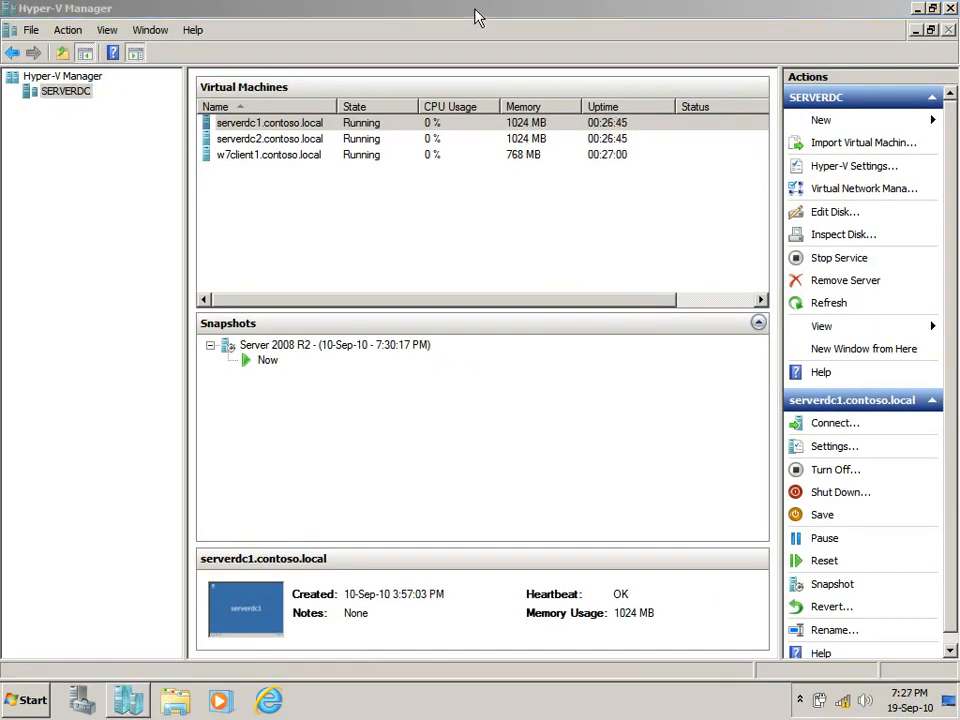
{"action": "left_click", "coordinate": [475, 10]}
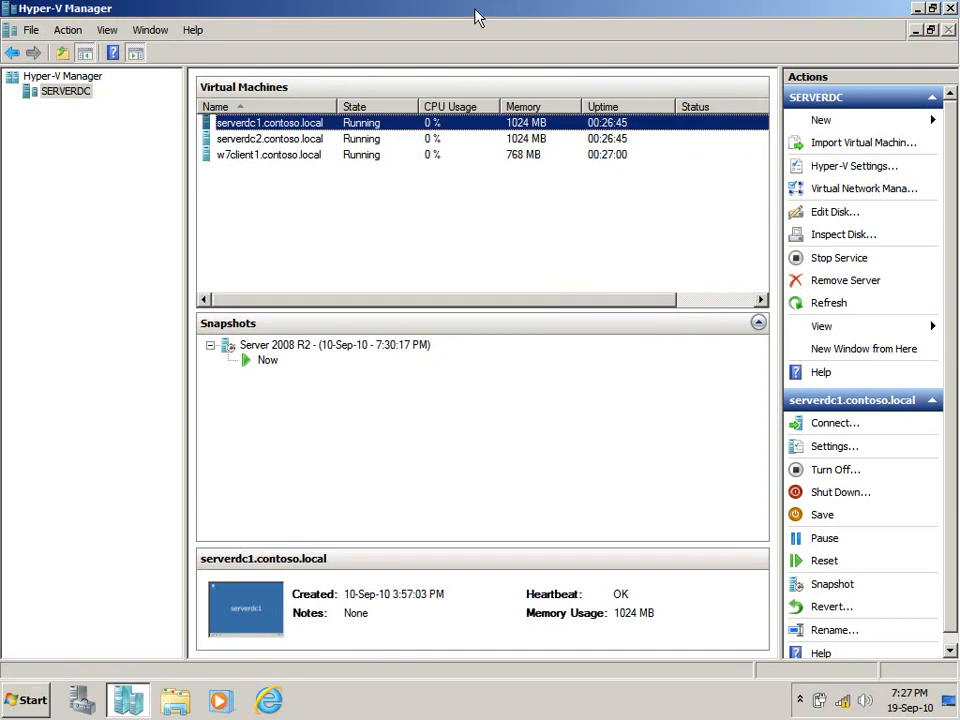
{"action": "double_click", "coordinate": [328, 127]}
{"action": "double_click", "coordinate": [330, 32]}
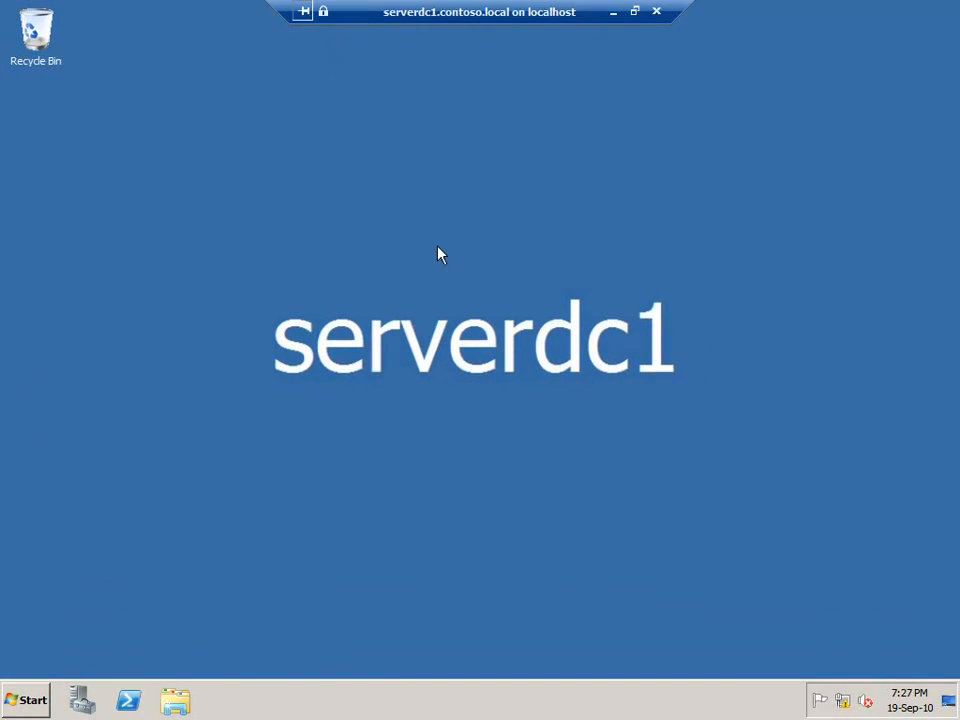
Step: Open the Network Policy Server console on serverdc1 and maximize its window
{"action": "left_click", "coordinate": [26, 699]}
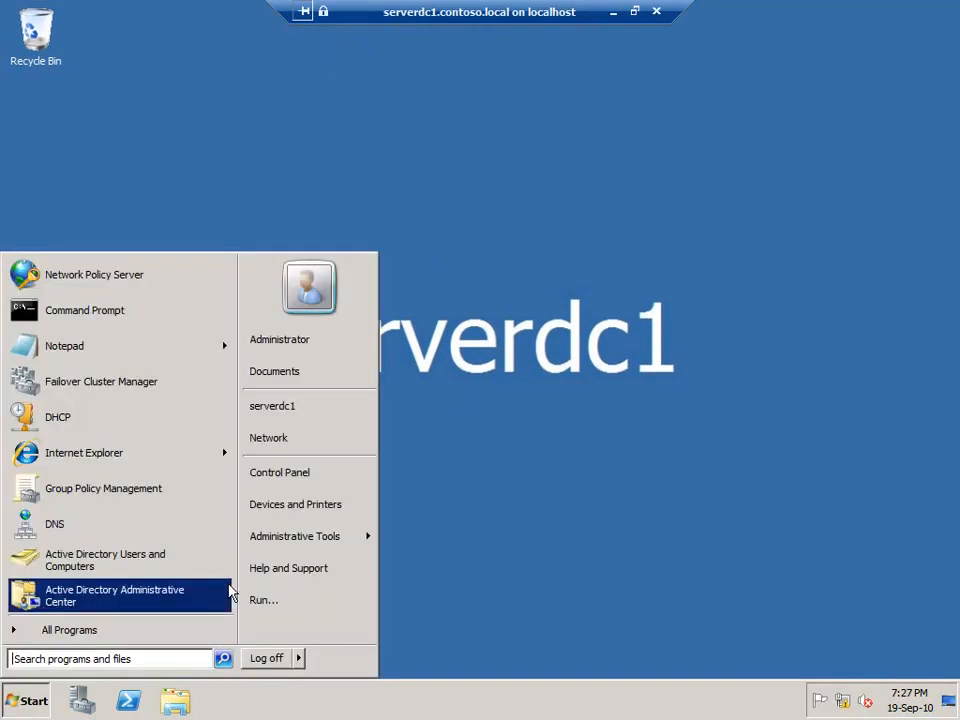
{"action": "mouse_move", "coordinate": [318, 545]}
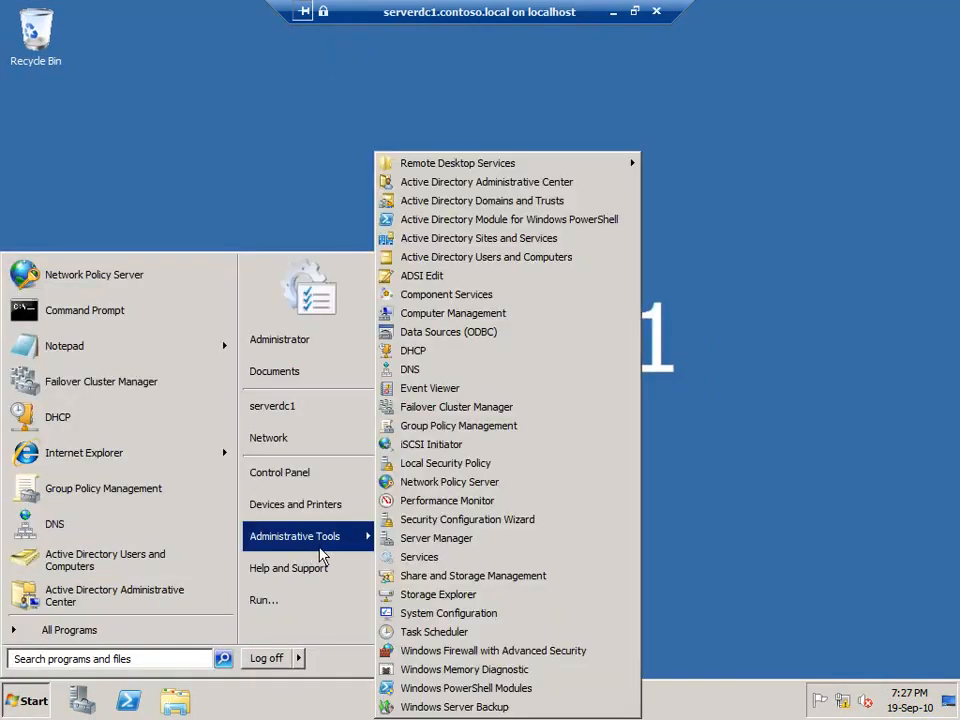
{"action": "left_click", "coordinate": [538, 482]}
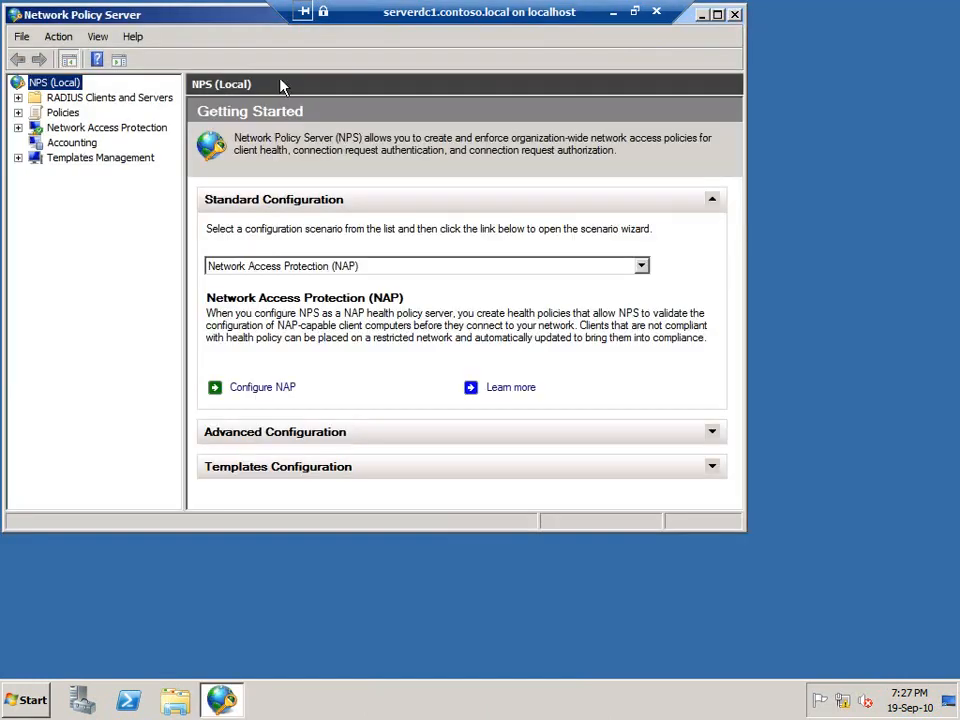
{"action": "double_click", "coordinate": [236, 19]}
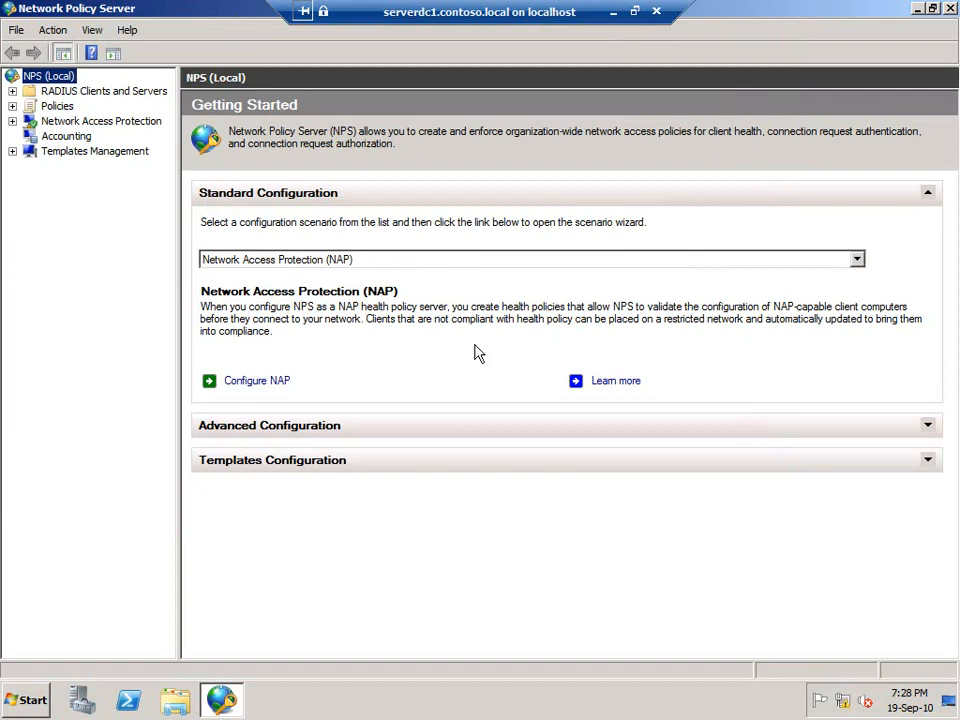
Step: Start configuring NAP with Dynamic Host Configuration Protocol (DHCP) as the network connection method, keeping the default policy name
{"action": "left_click", "coordinate": [268, 383]}
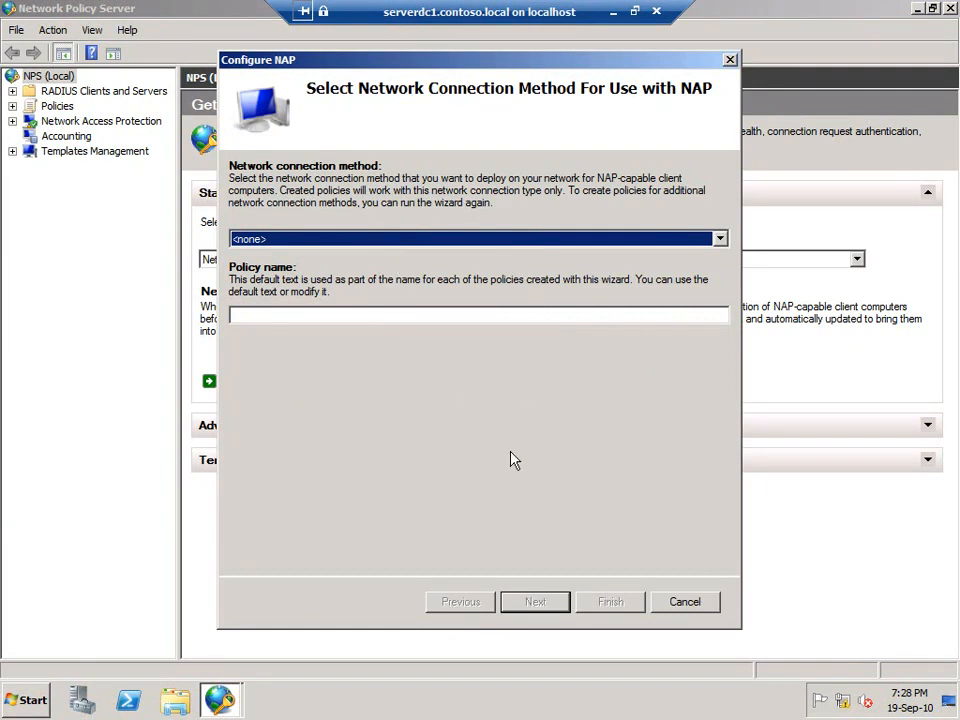
{"action": "left_click", "coordinate": [722, 244]}
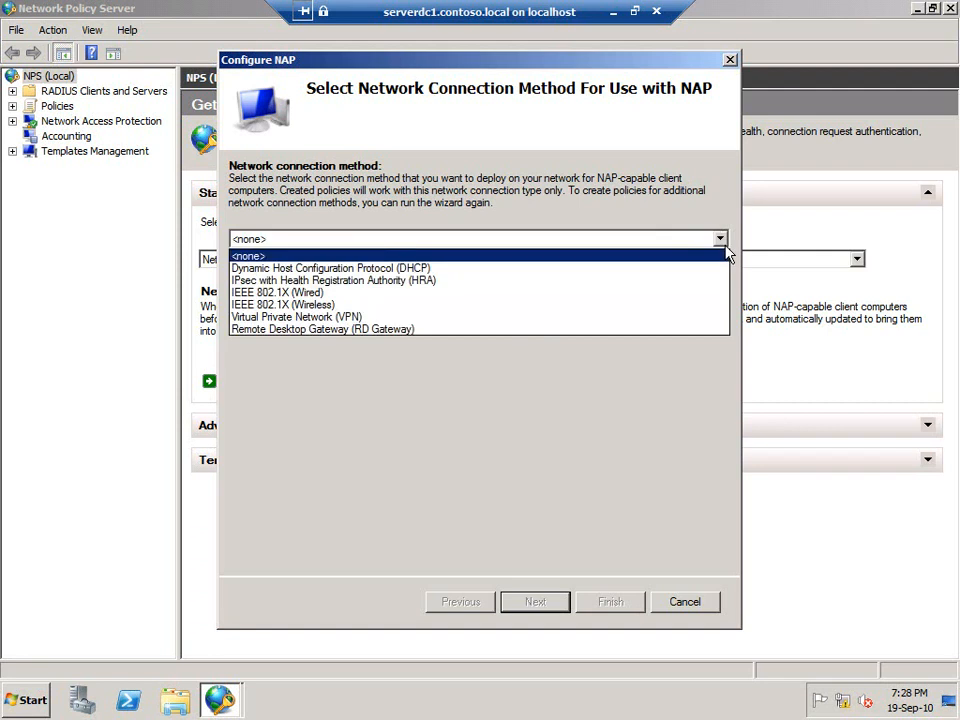
{"action": "left_click", "coordinate": [402, 269]}
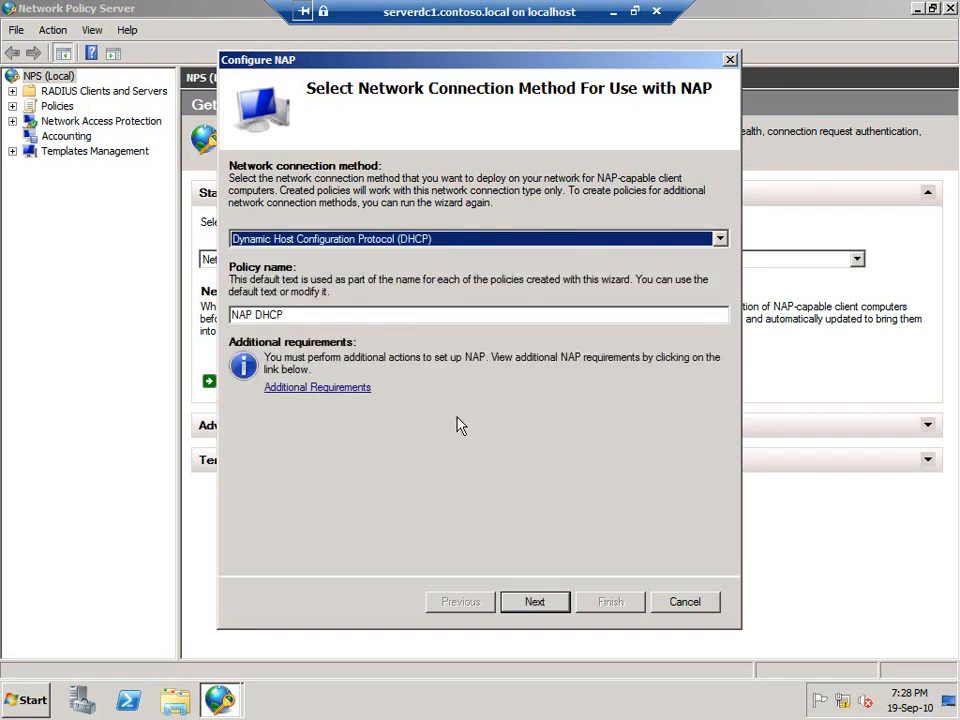
{"action": "left_click", "coordinate": [540, 602]}
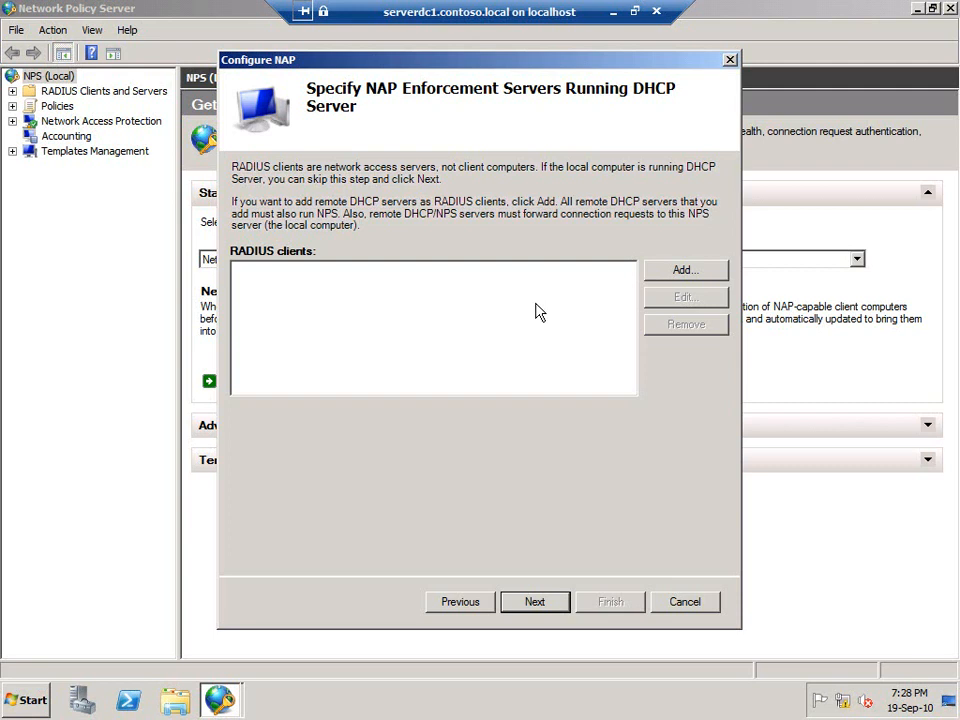
Step: Add a RADIUS client with the friendly name DHCP Server 1 and the resolved address serverdc1, leaving the shared secret empty
{"action": "left_click", "coordinate": [650, 273]}
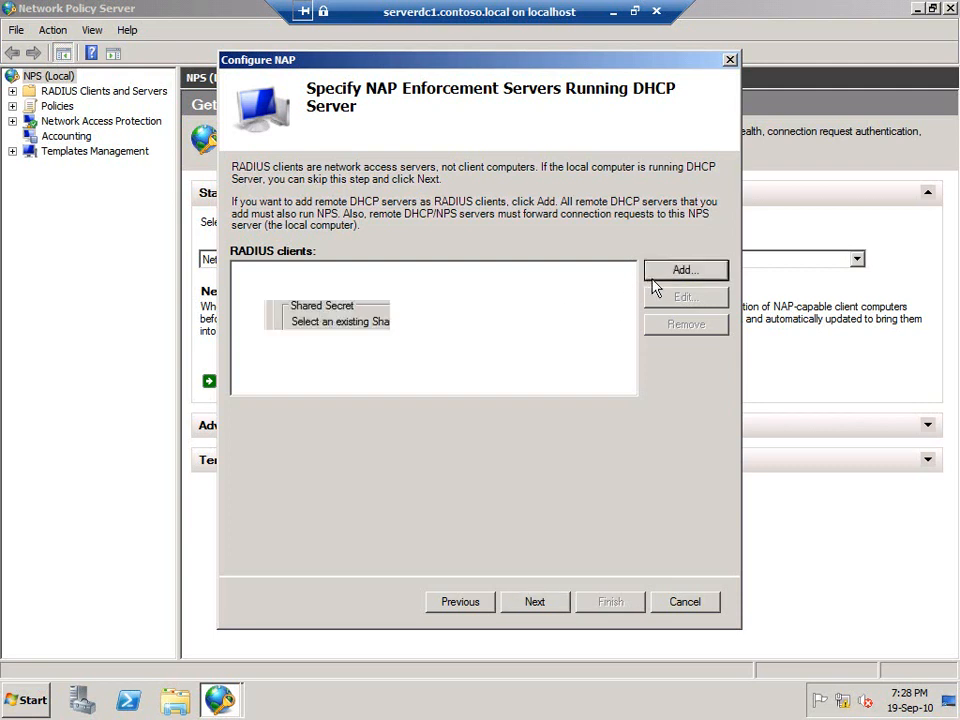
{"action": "left_click", "coordinate": [549, 231]}
{"action": "type", "text": "DHCP S"}
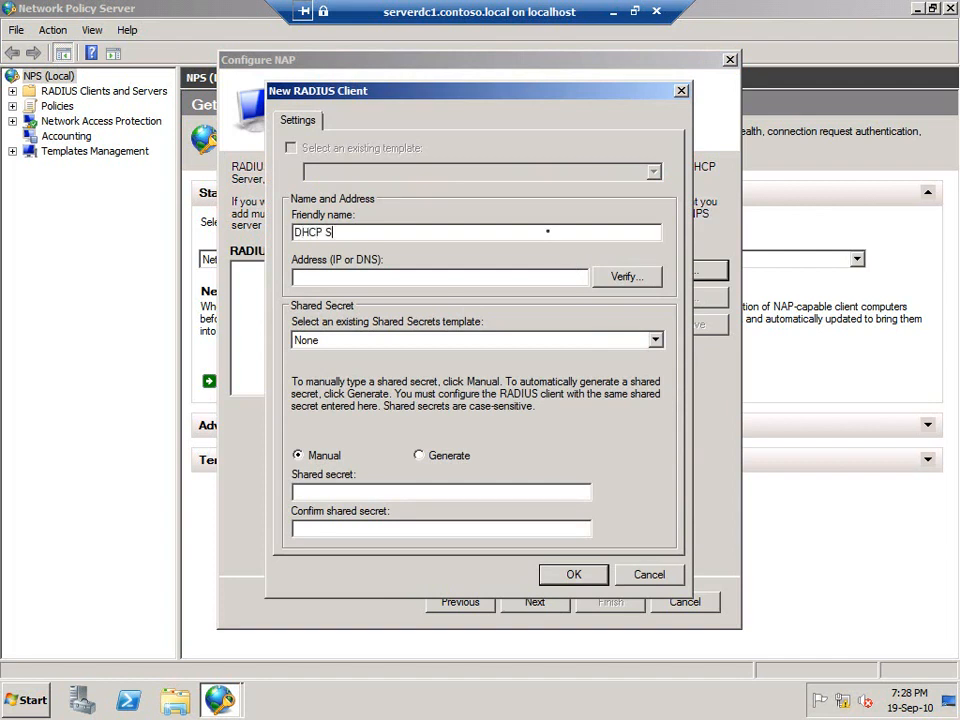
{"action": "type", "text": "erver 1"}
{"action": "left_click", "coordinate": [626, 276]}
{"action": "type", "text": "serverdc1"}
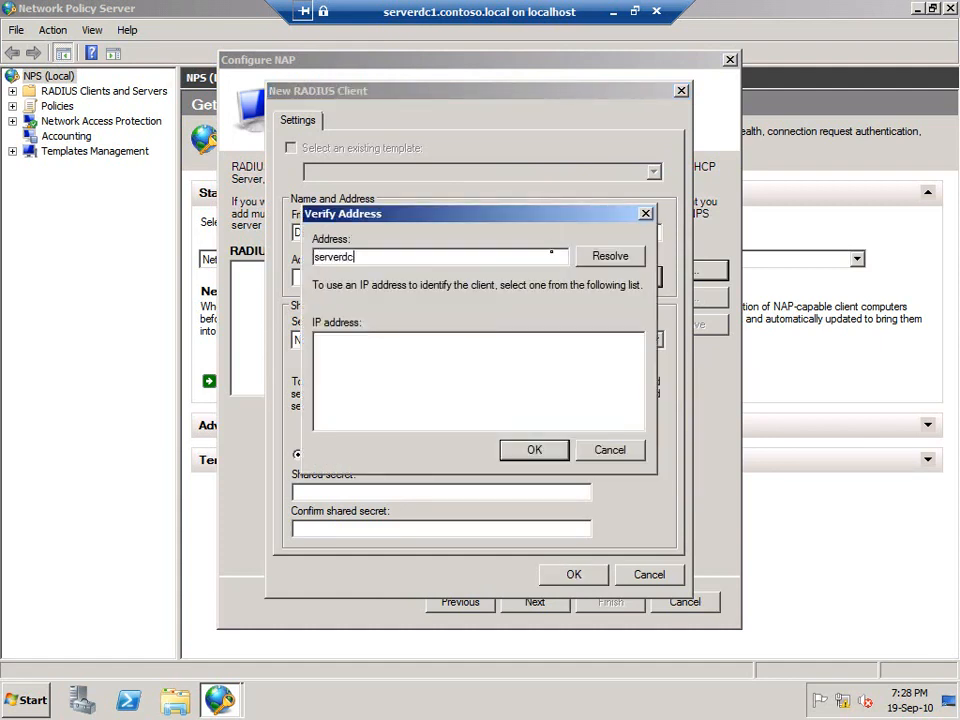
{"action": "left_click", "coordinate": [610, 258]}
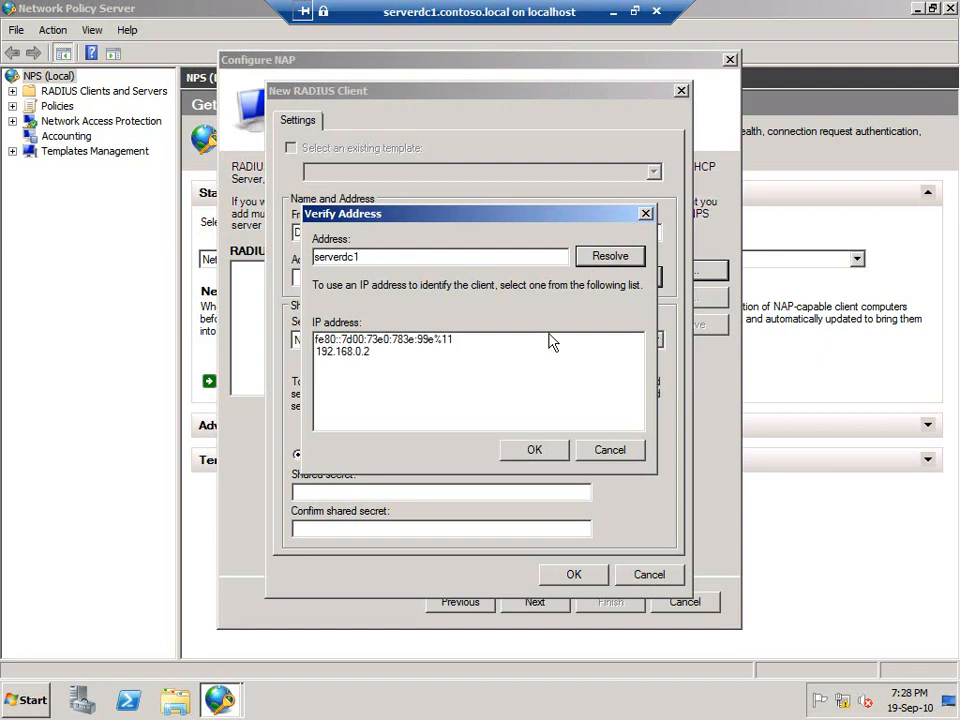
{"action": "left_click", "coordinate": [535, 452]}
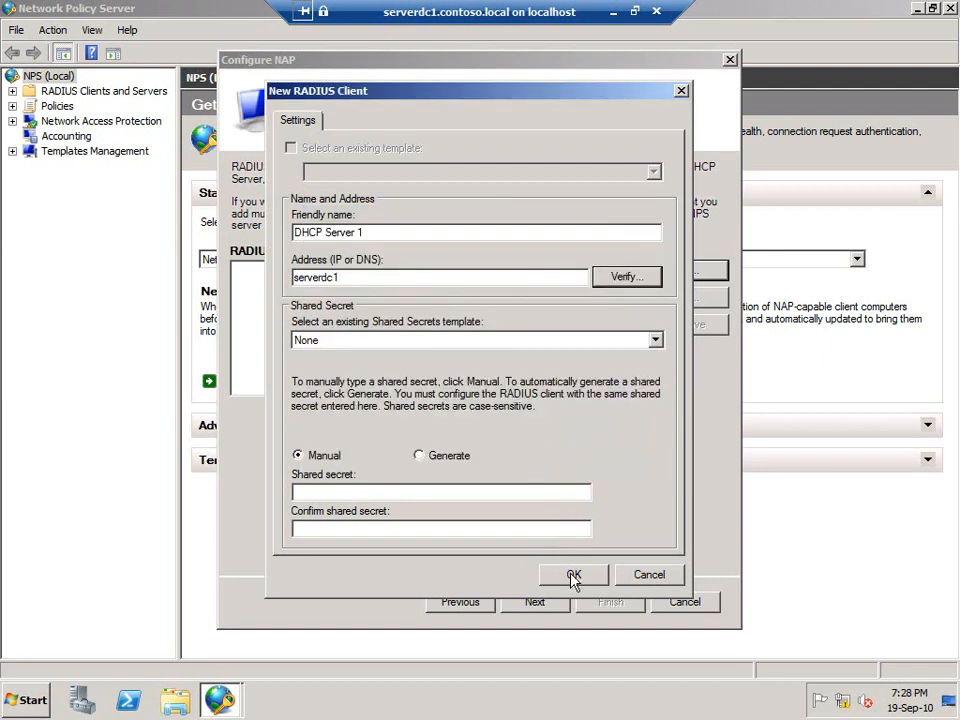
{"action": "left_click", "coordinate": [573, 574]}
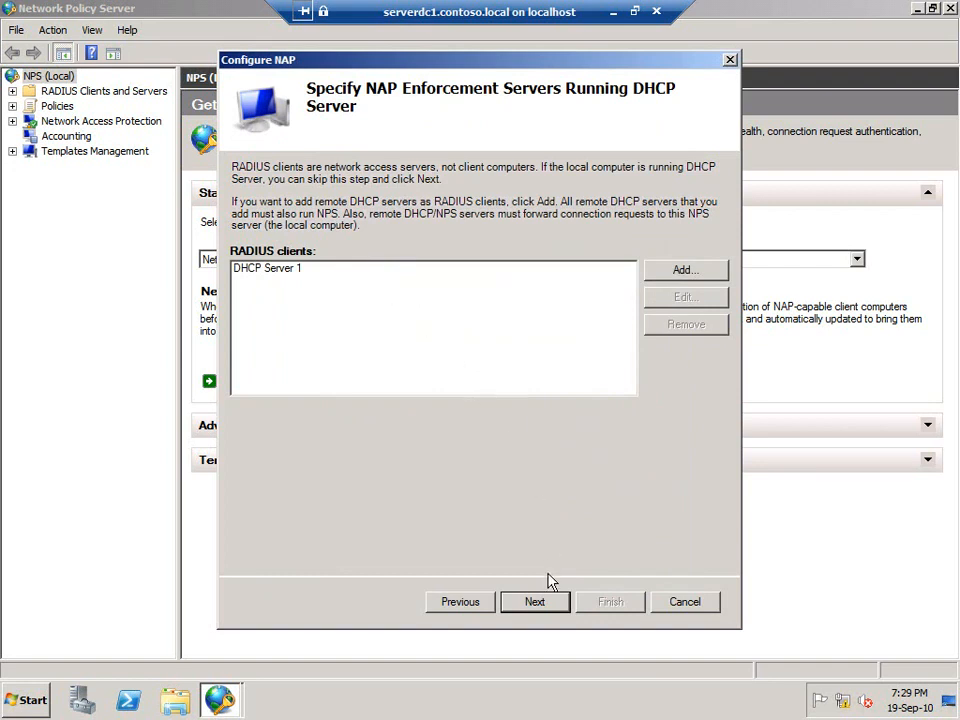
Step: Continue the NAP configuration without specifying any DHCP scopes or machine groups
{"action": "left_click", "coordinate": [537, 603]}
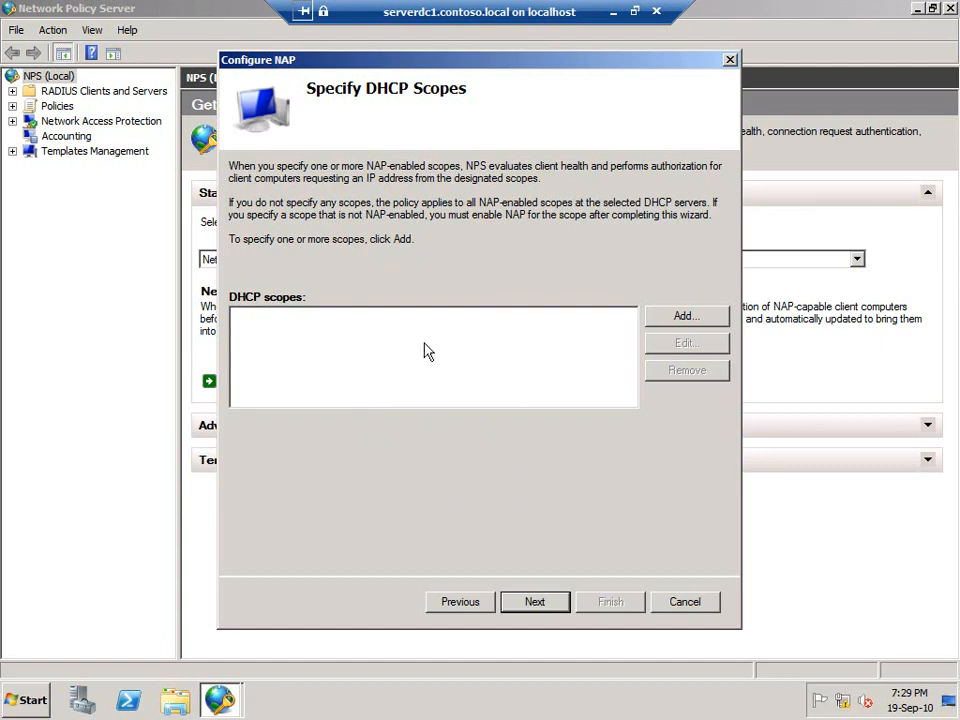
{"action": "left_click", "coordinate": [535, 602]}
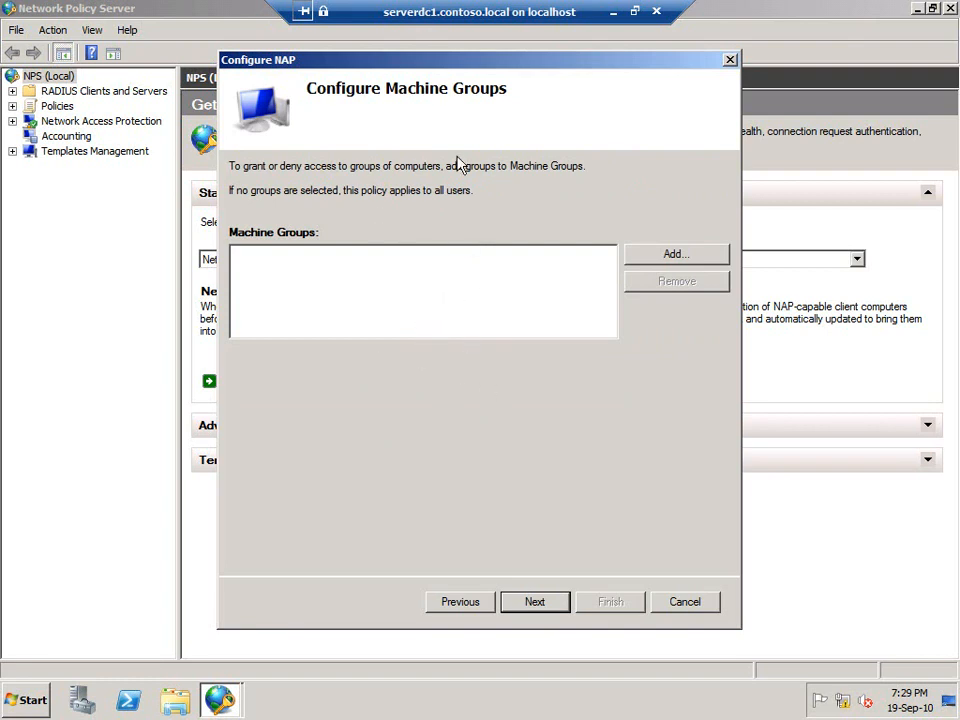
{"action": "left_click", "coordinate": [535, 601]}
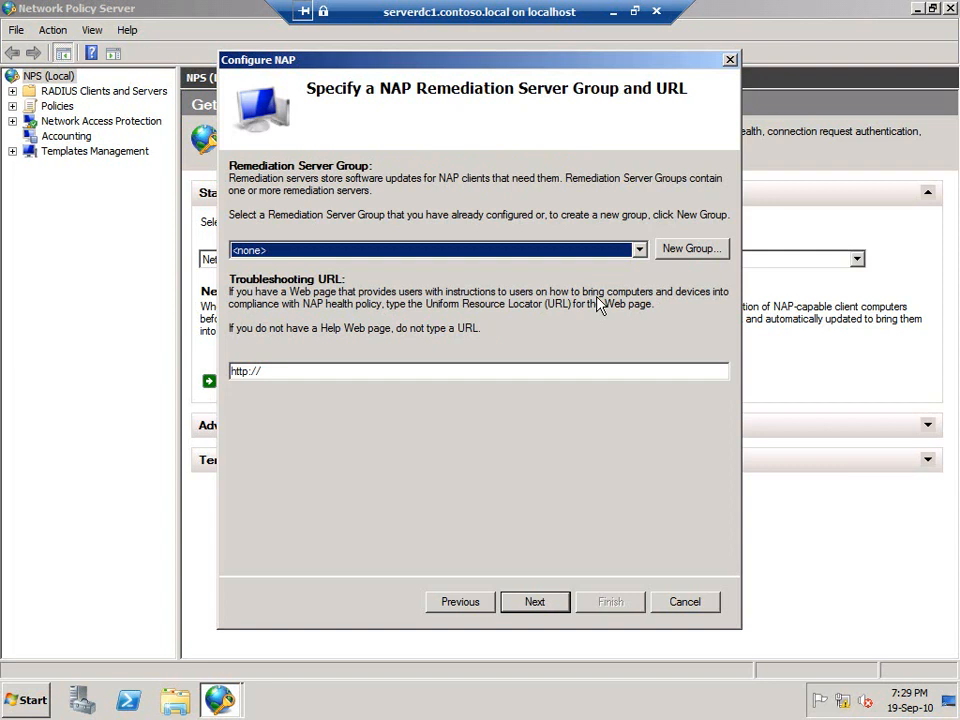
Step: Create a remediation server group named RSG containing the server RS1 at IP address 192.168.0.25
{"action": "left_click", "coordinate": [685, 256]}
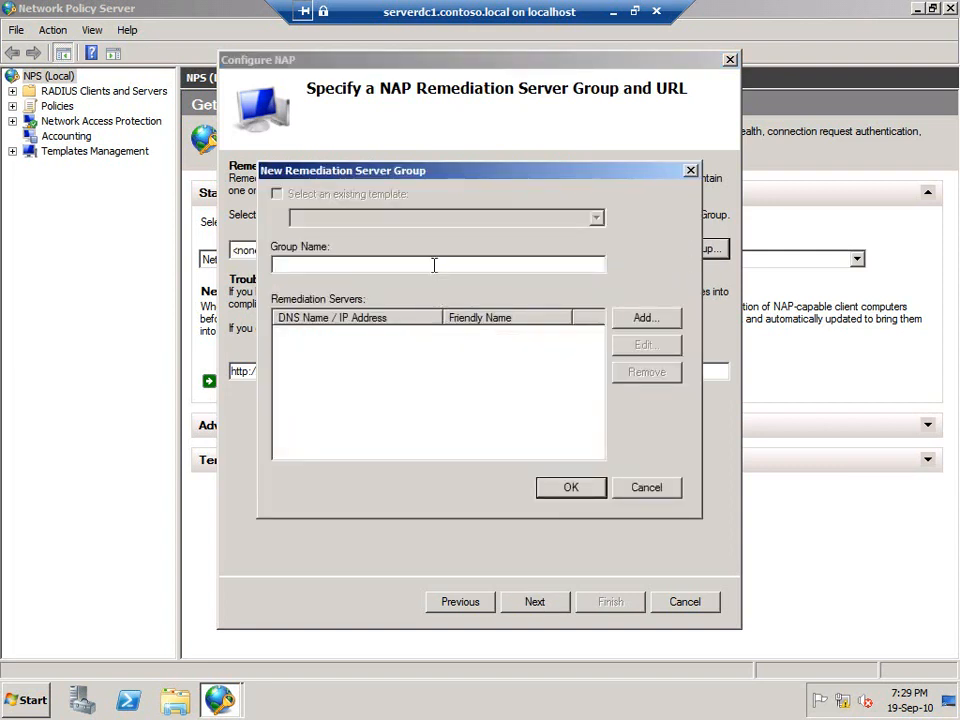
{"action": "type", "text": "RSG"}
{"action": "left_click", "coordinate": [648, 328]}
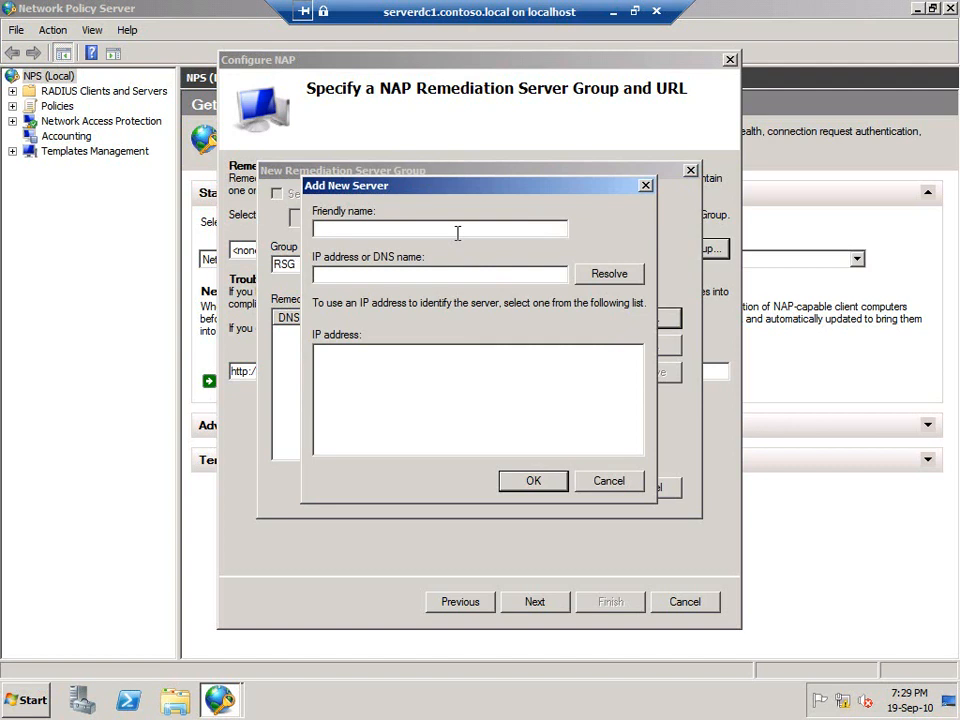
{"action": "type", "text": "RS1"}
{"action": "left_click", "coordinate": [456, 275]}
{"action": "type", "text": "192.168.0.25"}
{"action": "left_click", "coordinate": [535, 483]}
{"action": "left_click", "coordinate": [571, 489]}
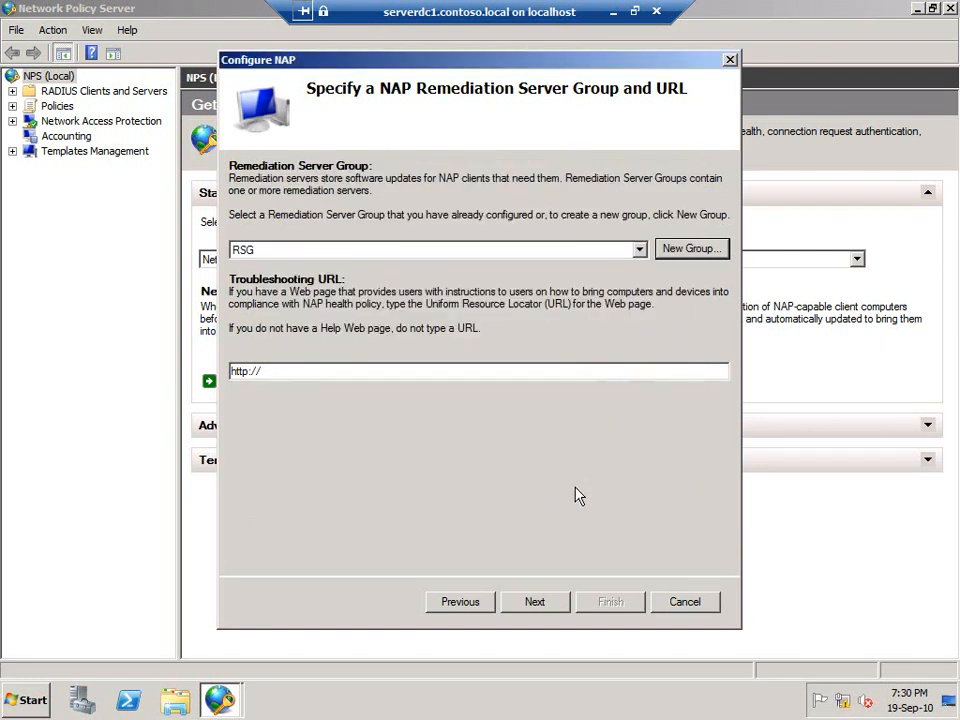
Step: Keep the default NAP health policy settings without a troubleshooting URL and finish the NAP configuration
{"action": "left_click", "coordinate": [535, 601]}
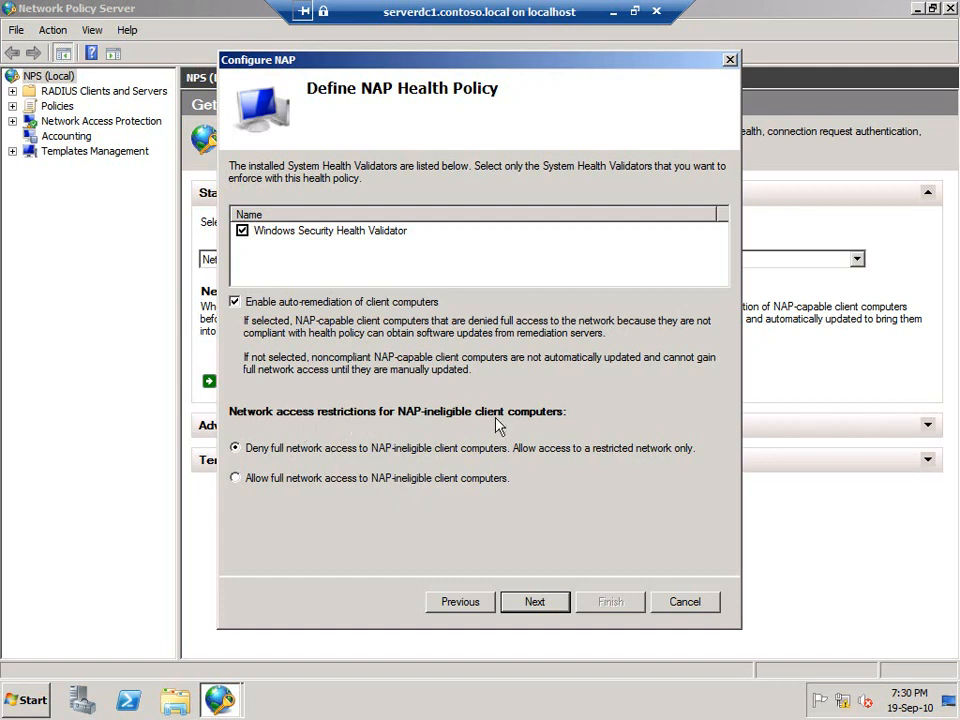
{"action": "left_click", "coordinate": [556, 609]}
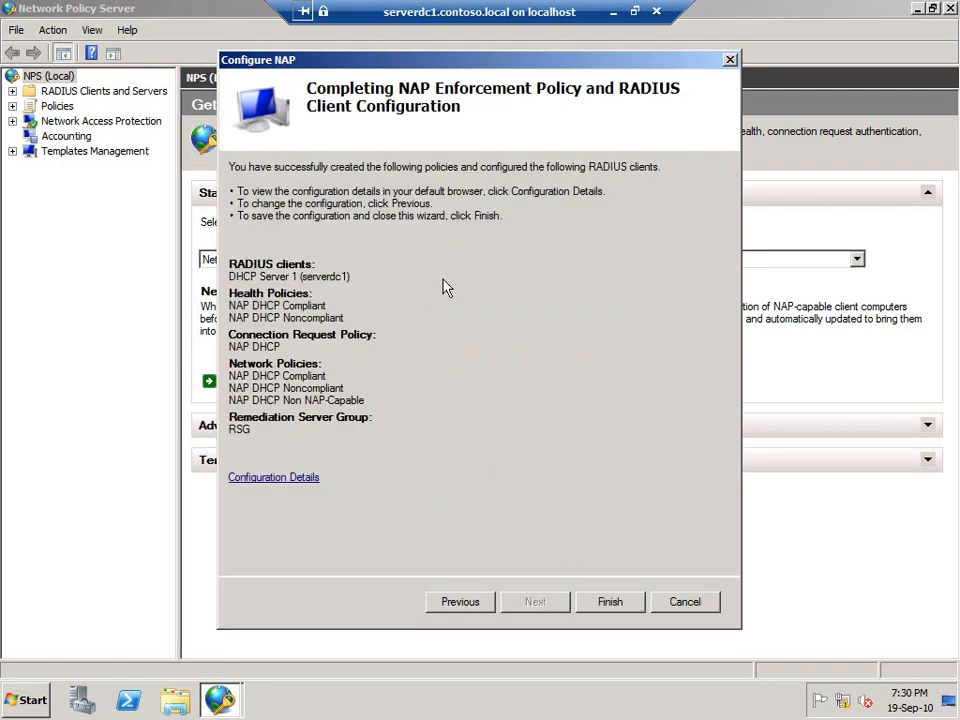
{"action": "left_click", "coordinate": [625, 605]}
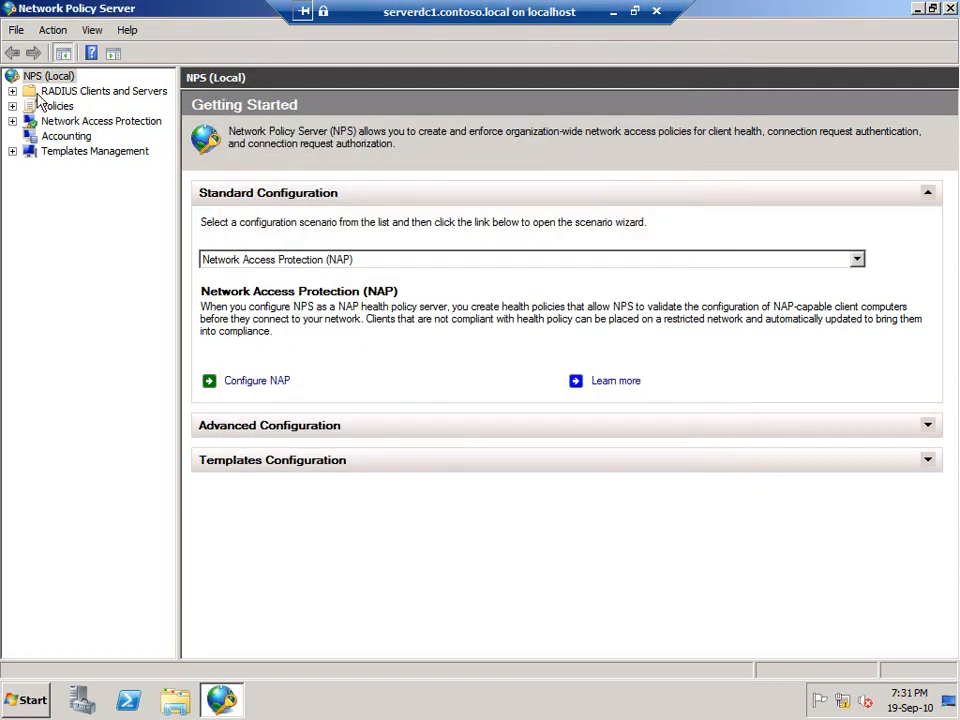
Step: Close the Network Policy Server console and reconnect to the serverdc1.contoso.local virtual machine in full screen from Hyper-V Manager
{"action": "left_click", "coordinate": [950, 8]}
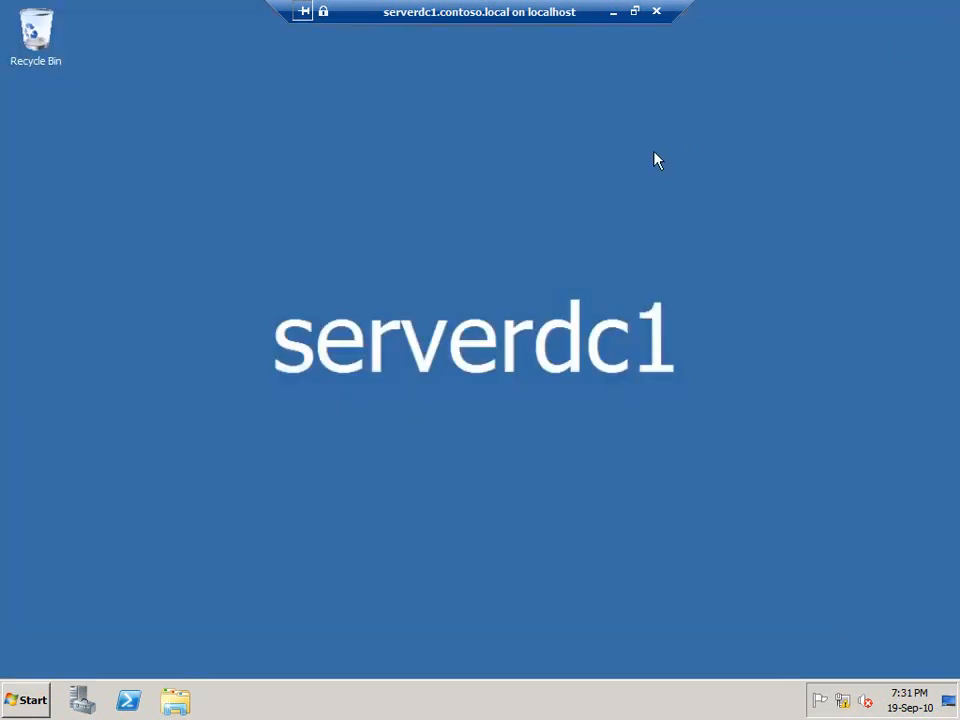
{"action": "left_click", "coordinate": [614, 13]}
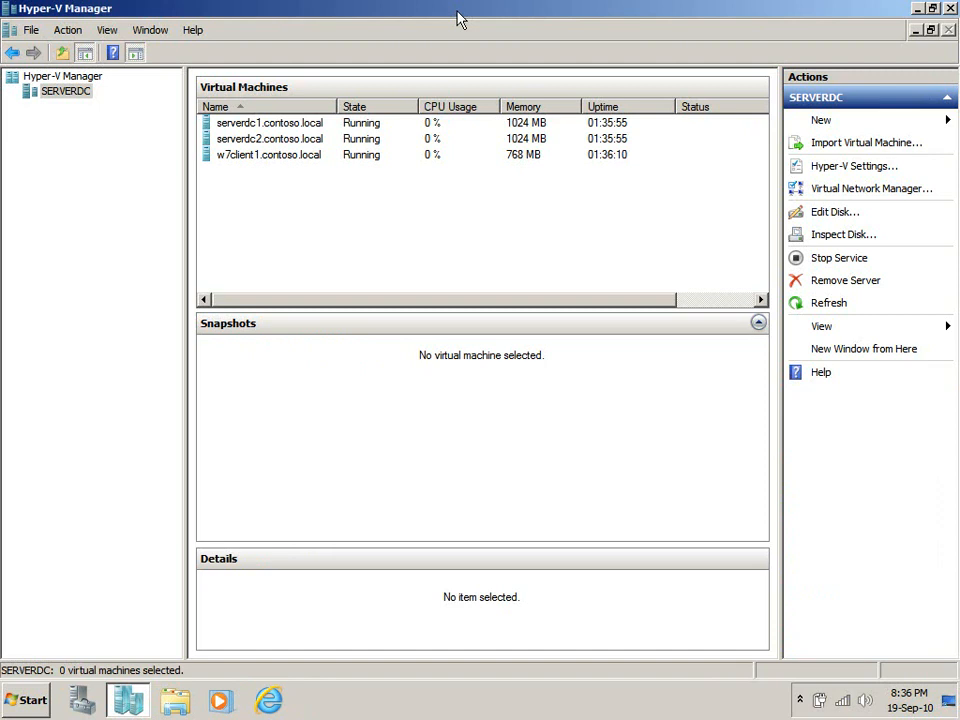
{"action": "double_click", "coordinate": [335, 123]}
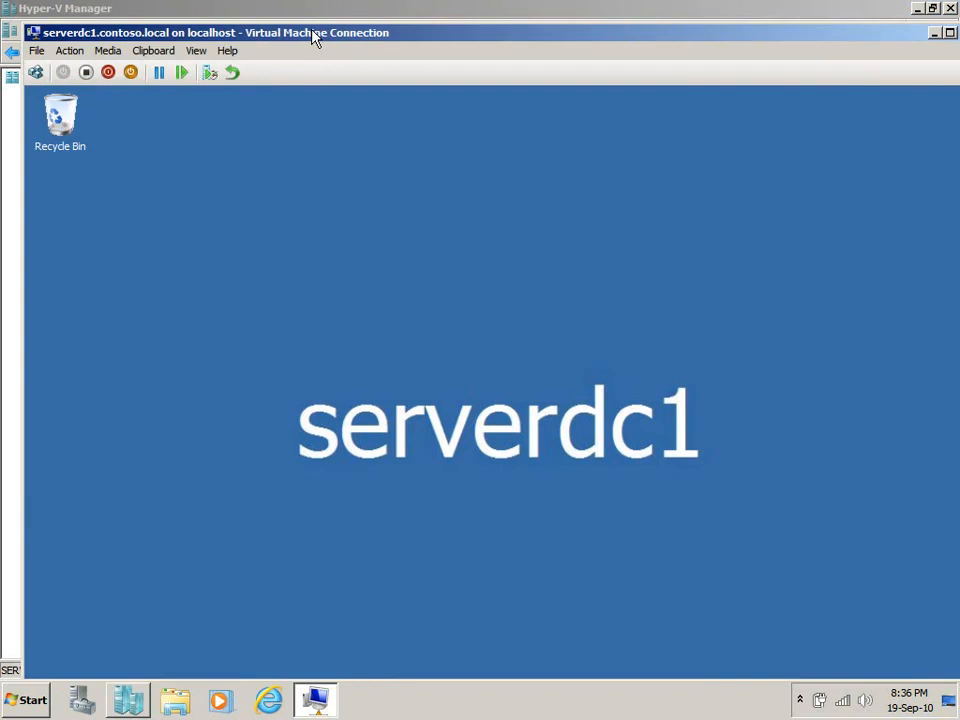
{"action": "double_click", "coordinate": [315, 36]}
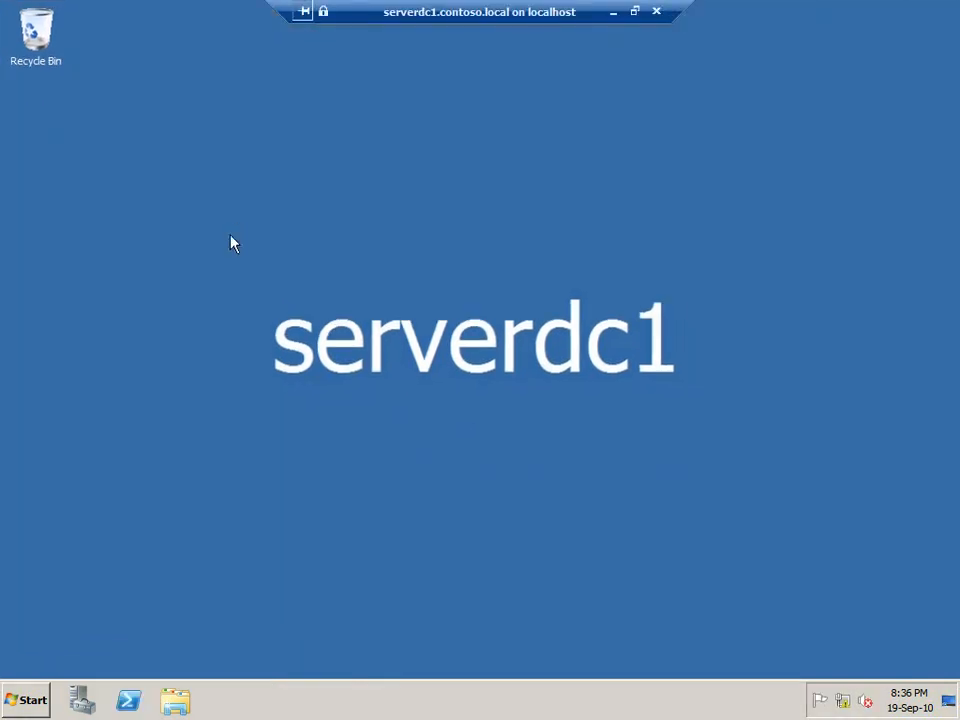
Step: Open the DHCP management console on serverdc1 and maximize its window
{"action": "left_click", "coordinate": [25, 700]}
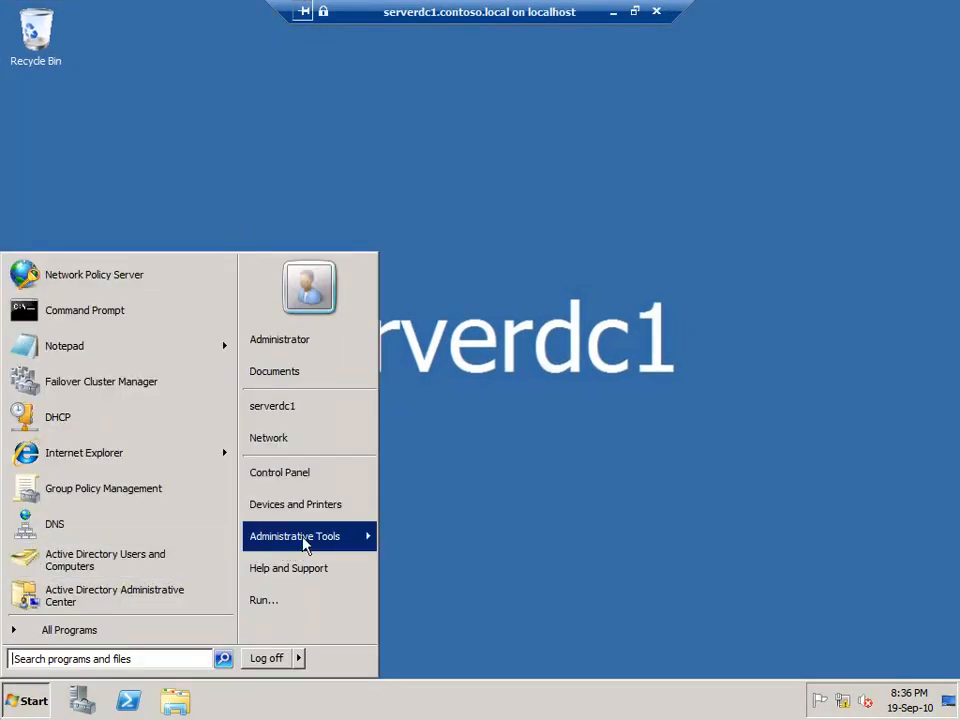
{"action": "mouse_move", "coordinate": [305, 540]}
{"action": "left_click", "coordinate": [462, 356]}
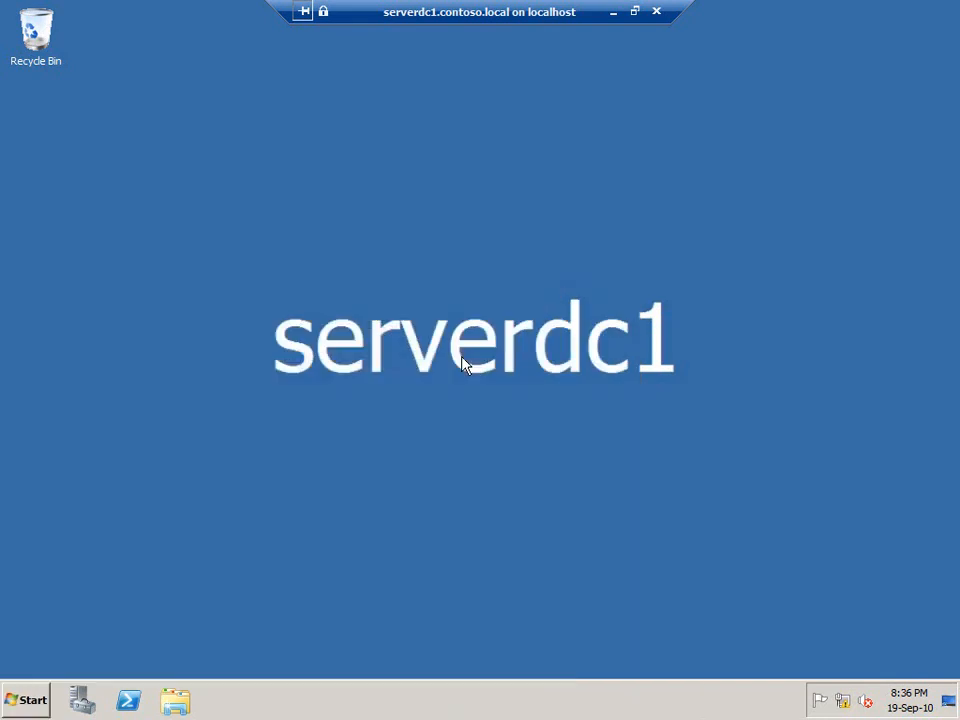
{"action": "double_click", "coordinate": [288, 74]}
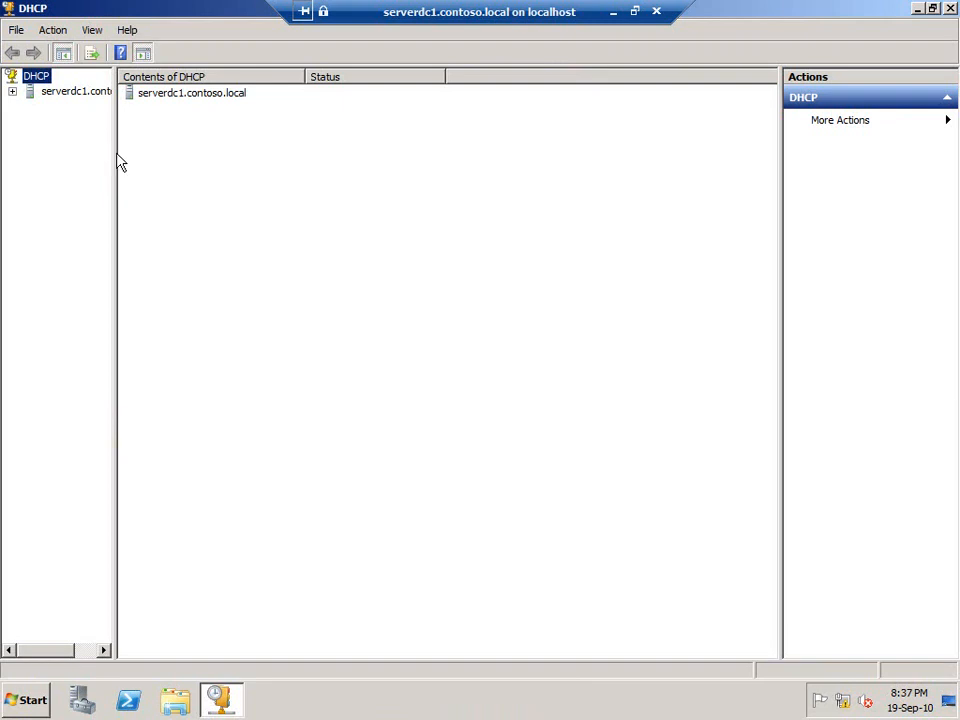
Step: Expand serverdc1.contoso.local in the widened console tree and open the properties of its IPv4 node
{"action": "left_click_drag", "start_coordinate": [116, 152], "coordinate": [199, 165]}
{"action": "left_click", "coordinate": [12, 91]}
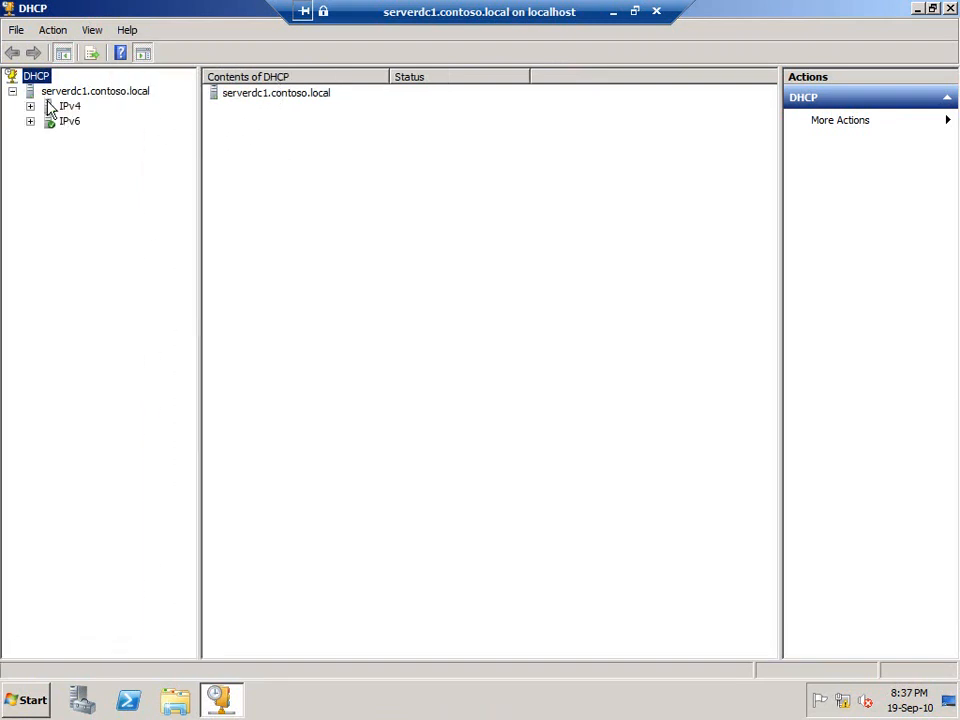
{"action": "double_click", "coordinate": [50, 104]}
{"action": "right_click", "coordinate": [68, 110]}
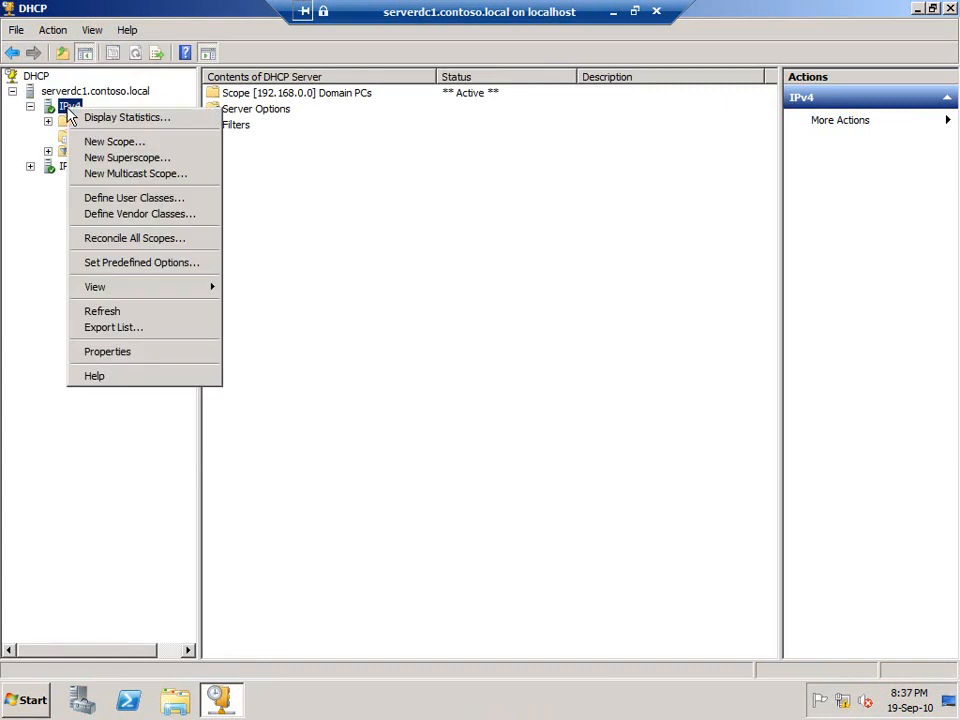
{"action": "left_click", "coordinate": [139, 353]}
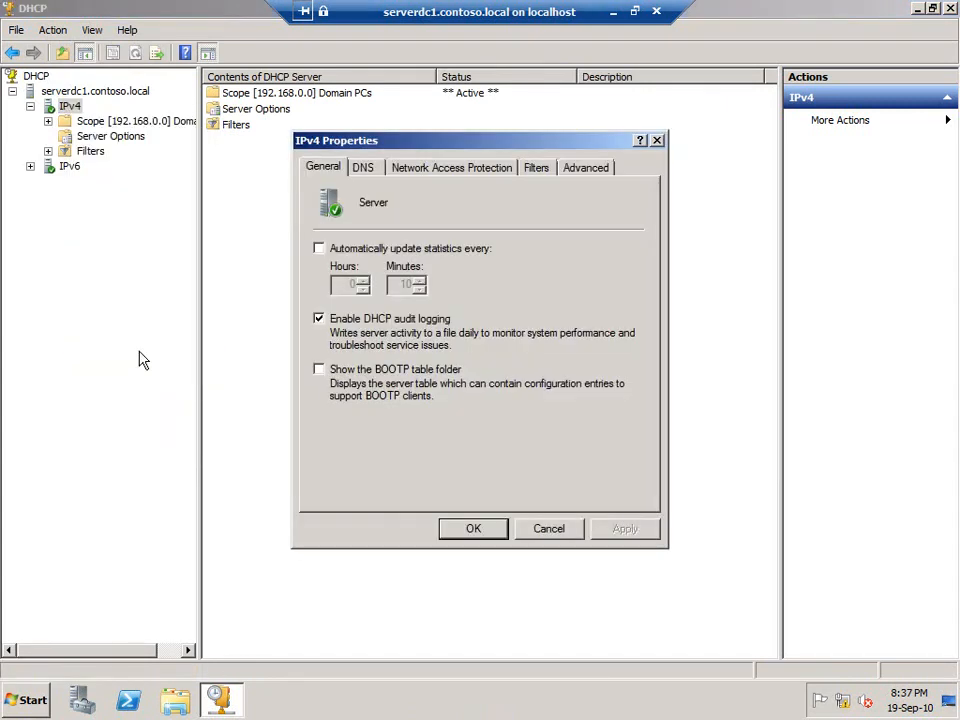
Step: Enable Network Access Protection on all IPv4 scopes, with Restricted Access when the Network Policy Server is unreachable
{"action": "left_click", "coordinate": [465, 170]}
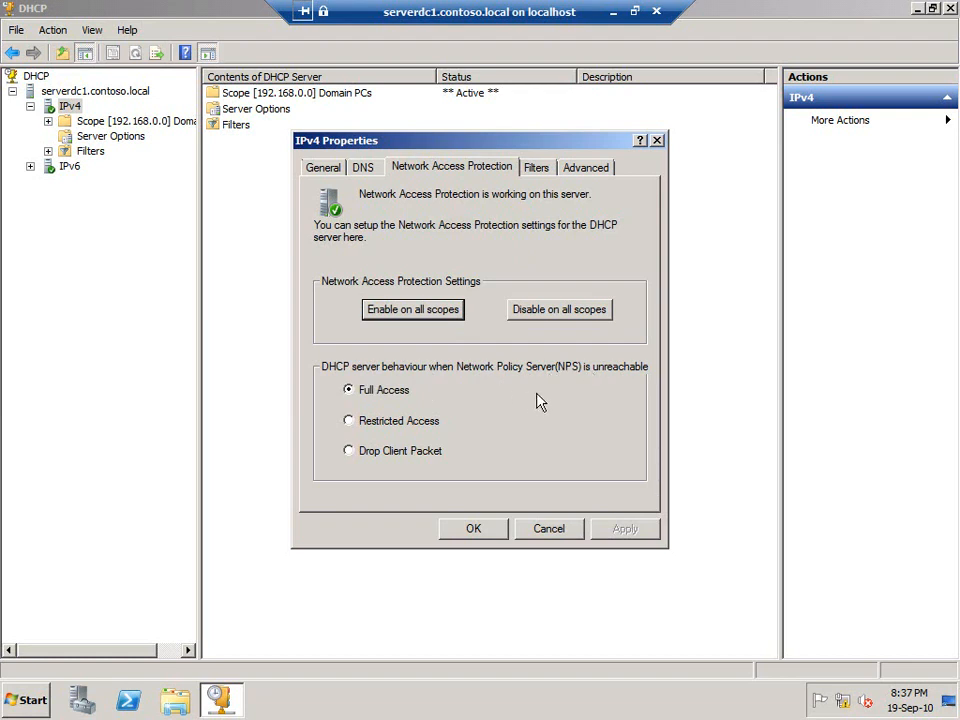
{"action": "left_click", "coordinate": [427, 428]}
{"action": "left_click", "coordinate": [381, 310]}
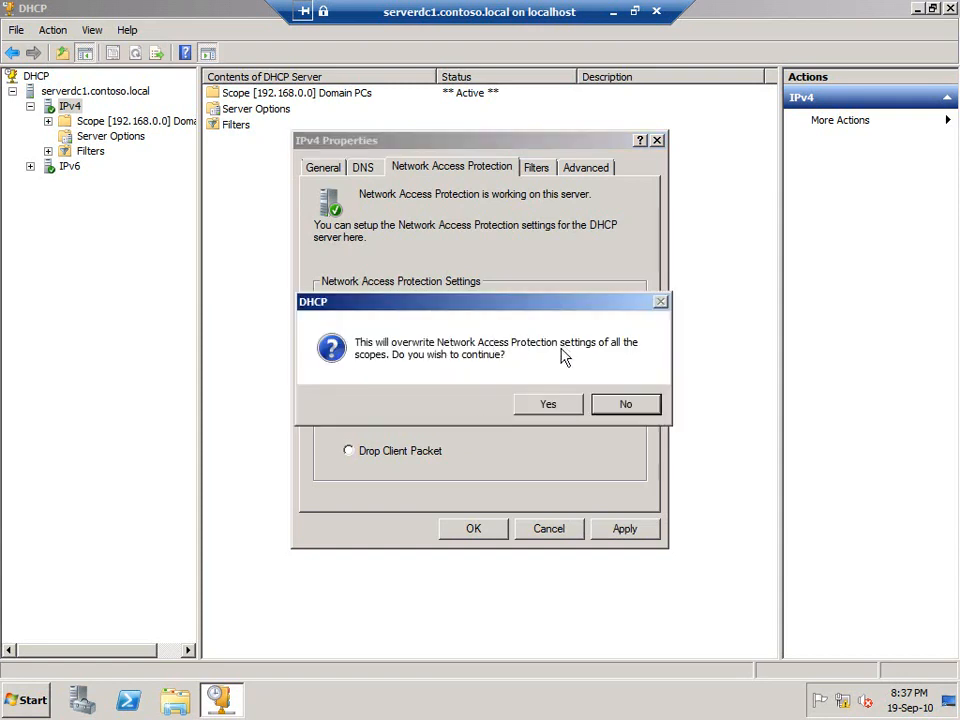
{"action": "left_click", "coordinate": [549, 404]}
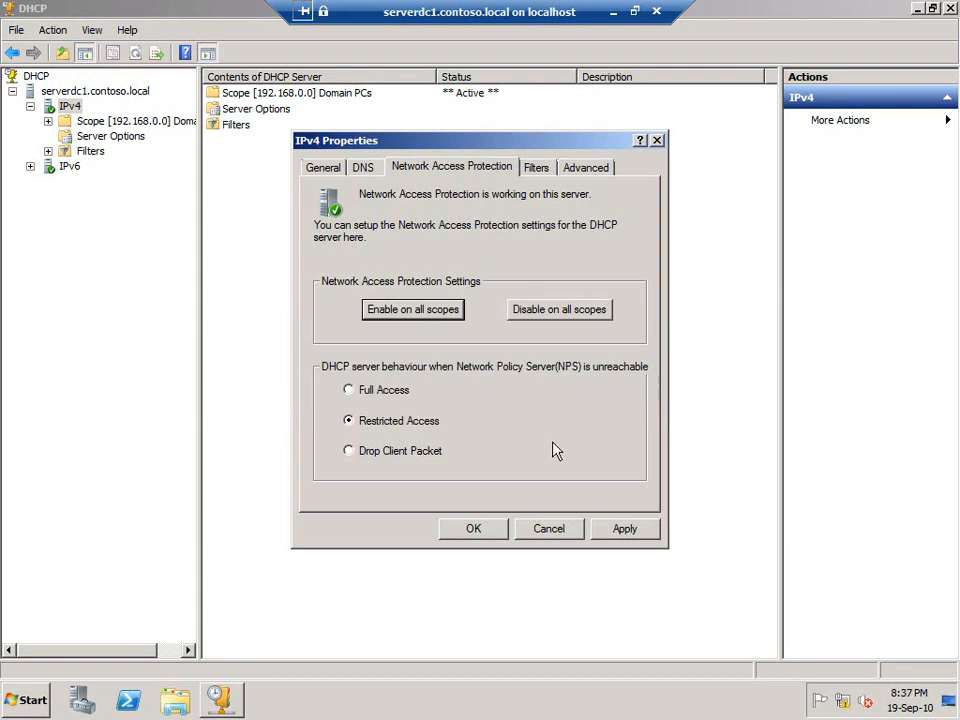
{"action": "left_click", "coordinate": [474, 529]}
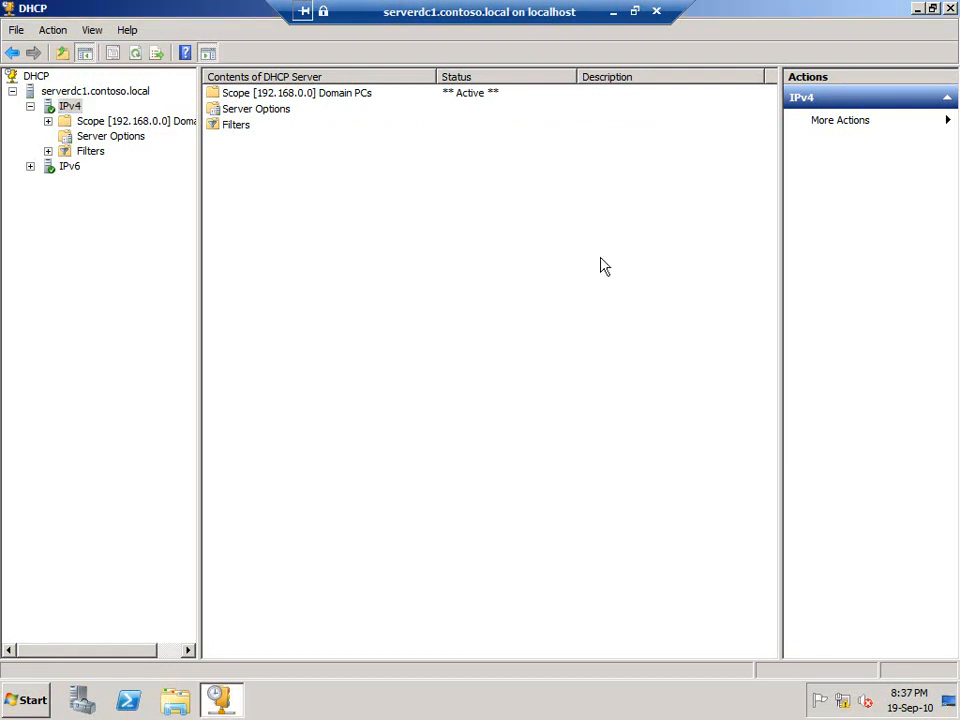
Step: Close the DHCP console and the virtual machine connection, and reconnect to serverdc1.contoso.local in full screen from Hyper-V Manager
{"action": "left_click", "coordinate": [950, 8]}
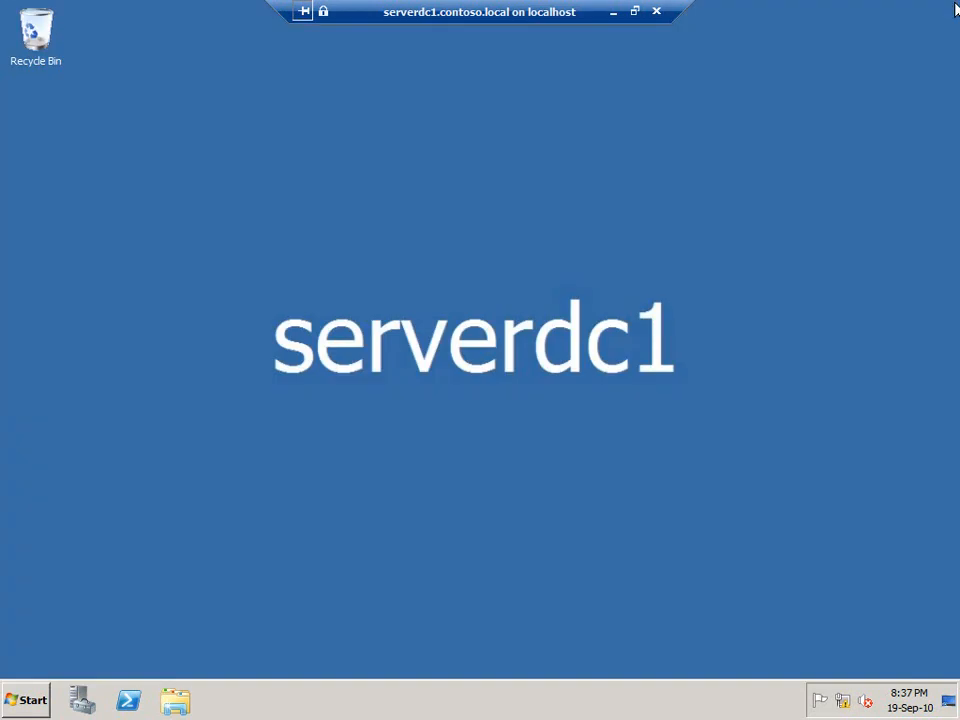
{"action": "left_click", "coordinate": [657, 13]}
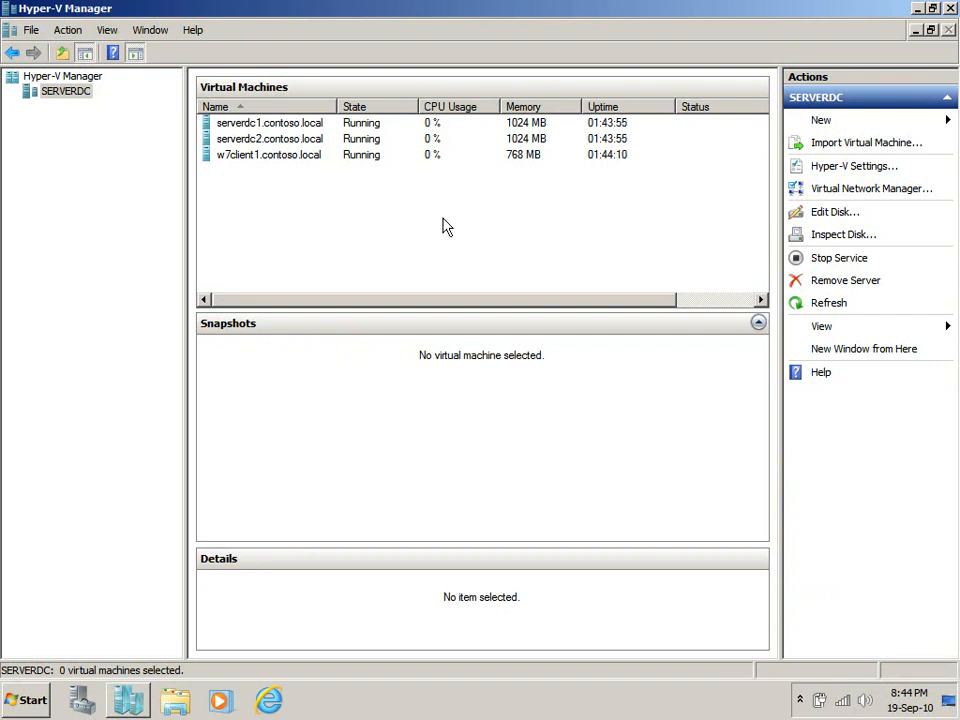
{"action": "left_click", "coordinate": [372, 124]}
{"action": "double_click", "coordinate": [372, 124]}
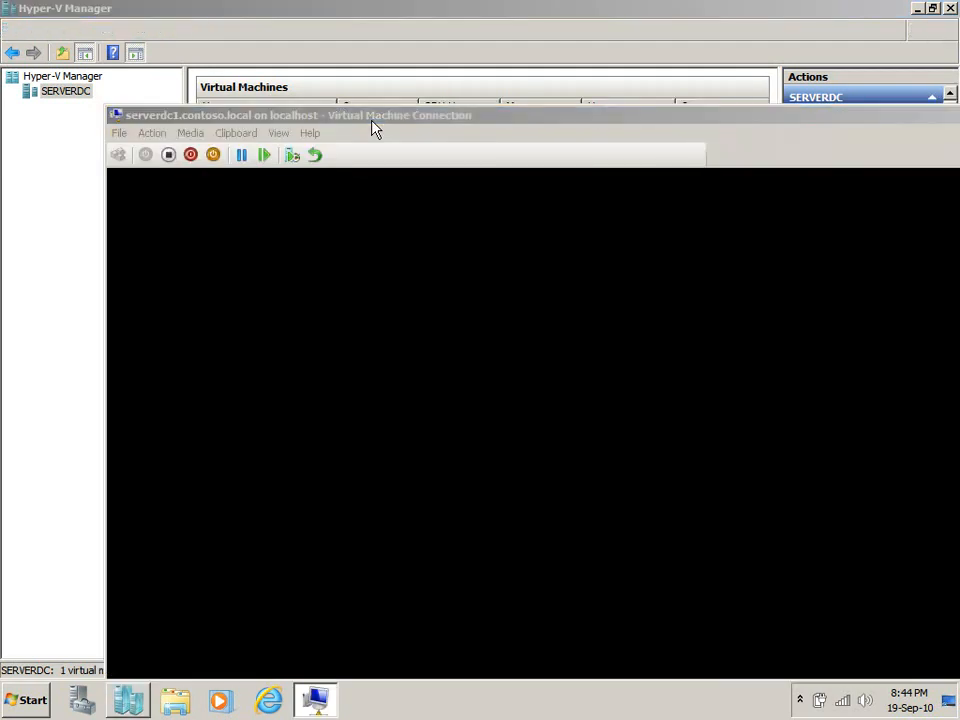
{"action": "key", "text": "ctrl+alt+Pause"}
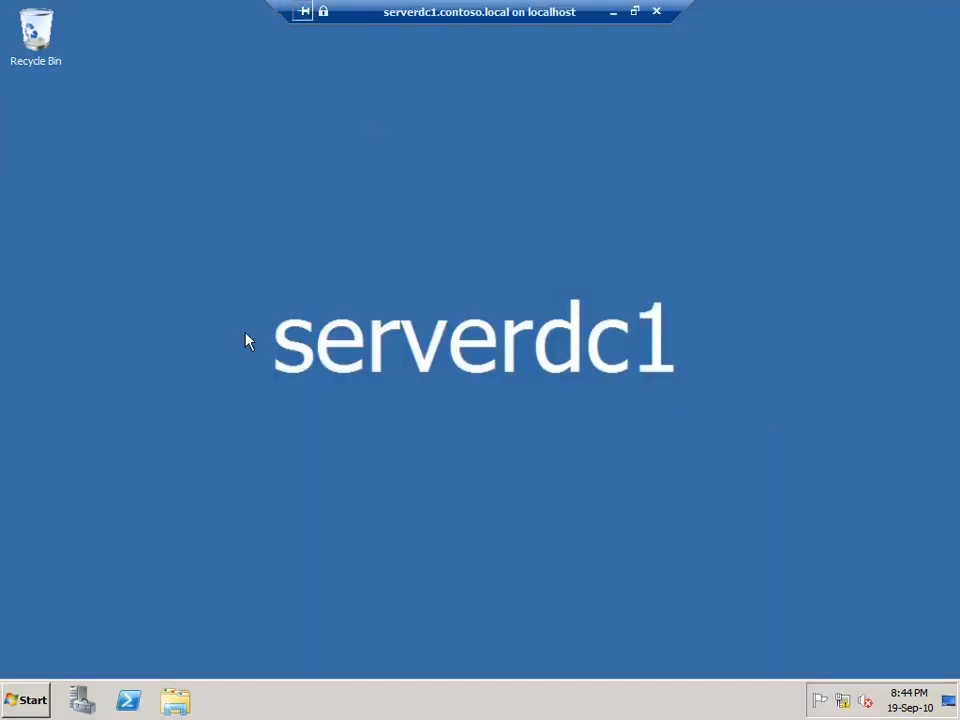
Step: Open Group Policy Management on serverdc1 and open the Default Domain Policy of contoso.local for editing
{"action": "left_click", "coordinate": [6, 708]}
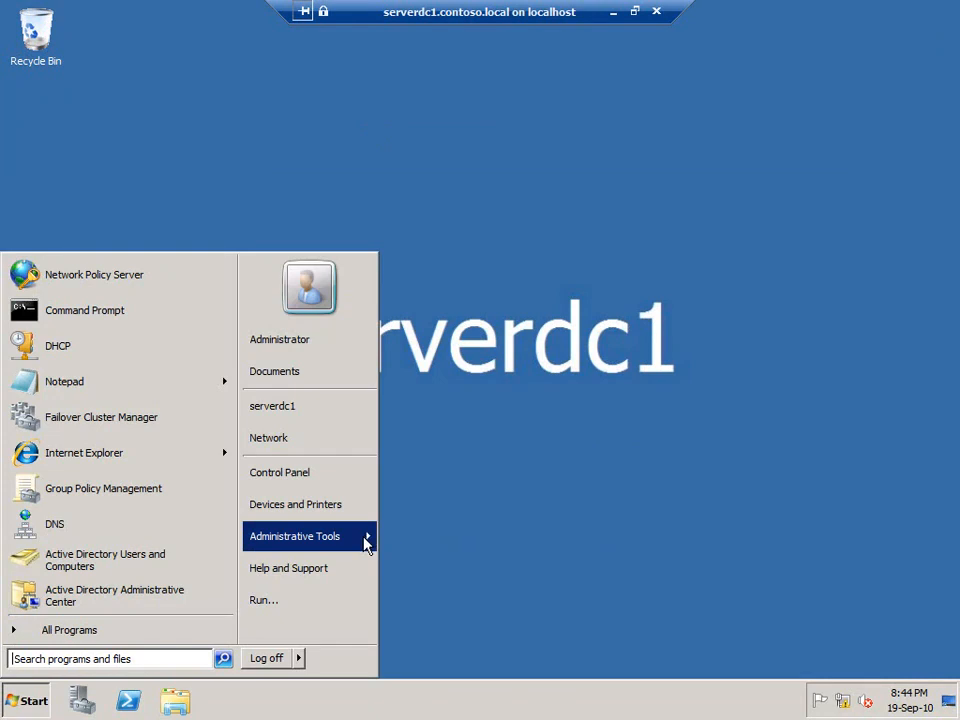
{"action": "mouse_move", "coordinate": [364, 540]}
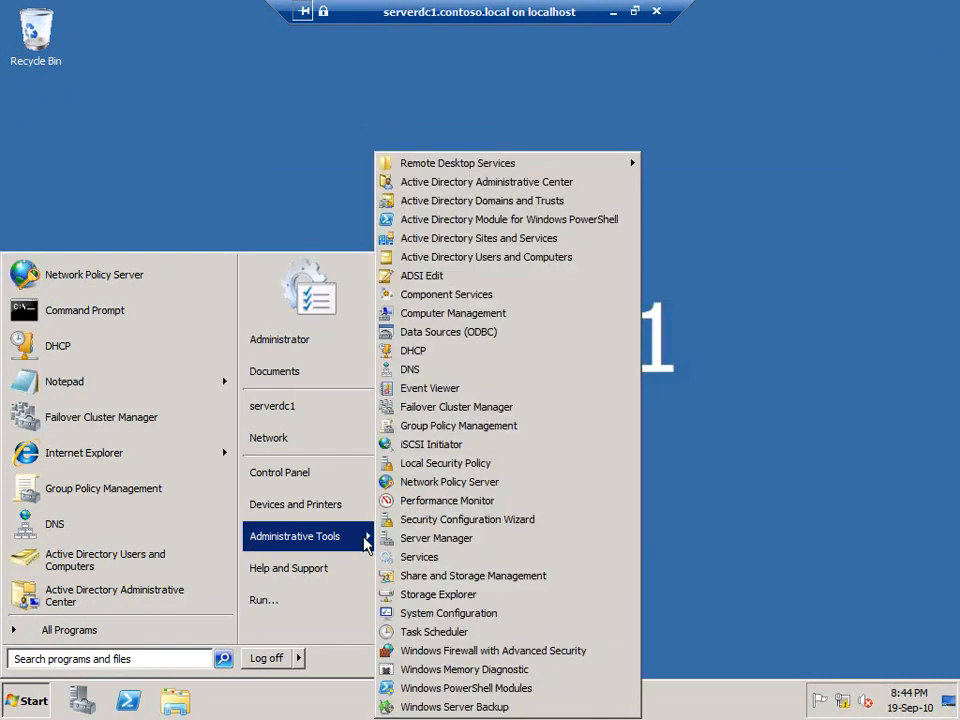
{"action": "left_click", "coordinate": [516, 435]}
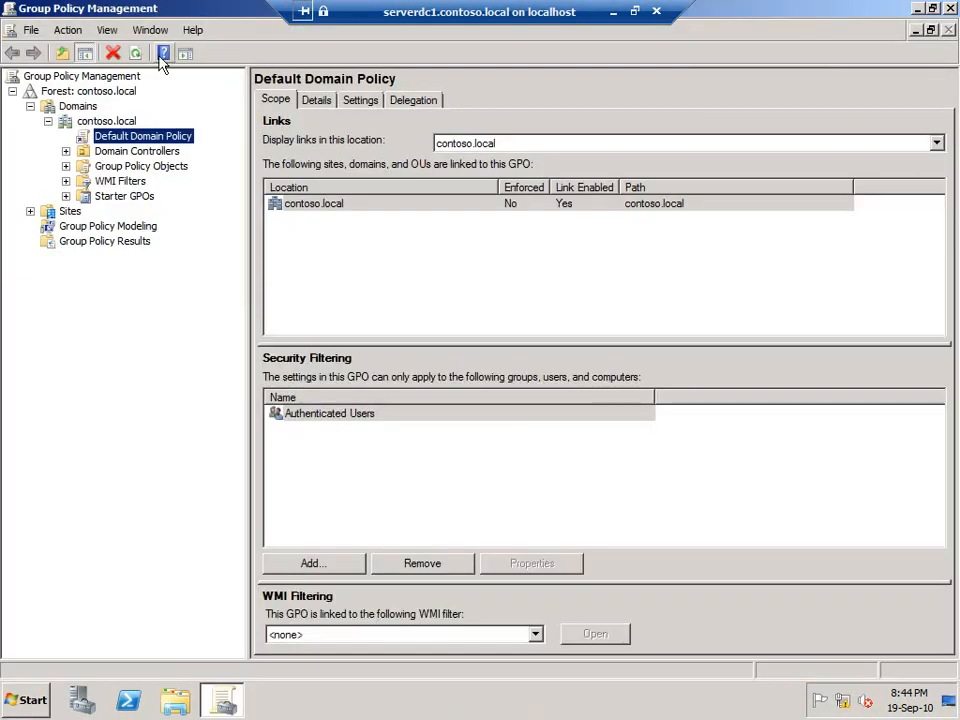
{"action": "right_click", "coordinate": [126, 147]}
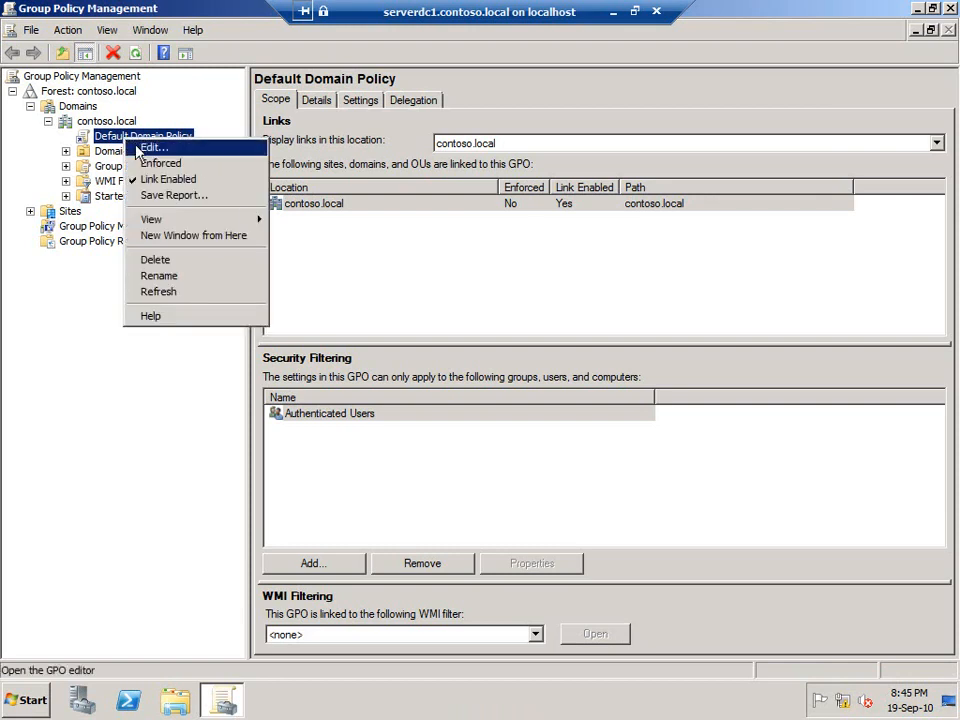
{"action": "left_click", "coordinate": [138, 147]}
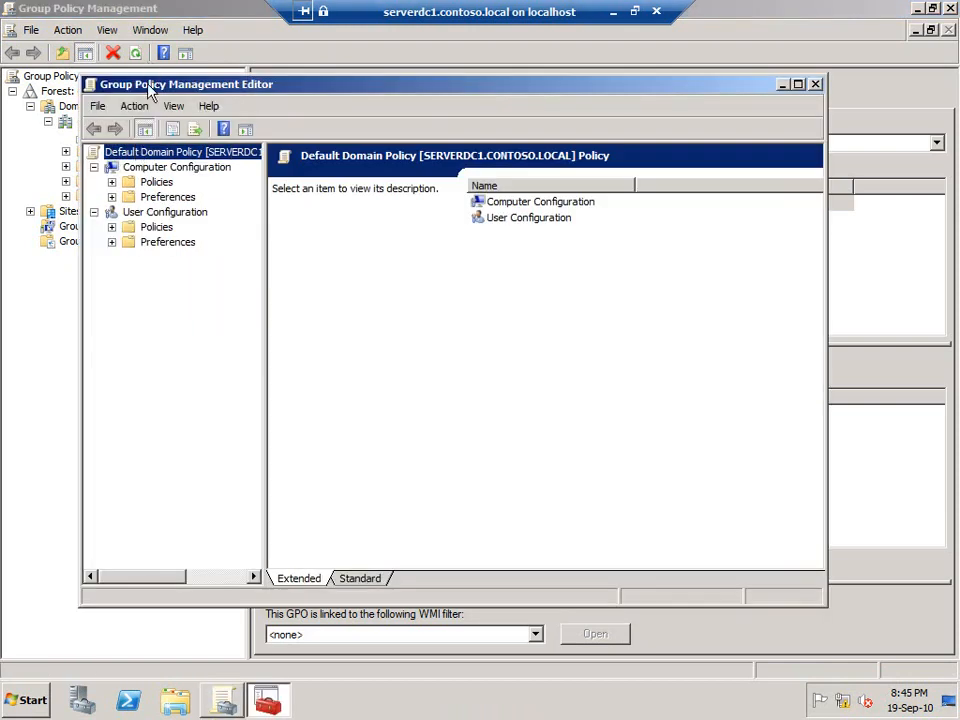
Step: Maximize the policy editor and show the NAP Client Configuration's Enforcement Clients under the computer's Network Access Protection security settings
{"action": "double_click", "coordinate": [150, 90]}
{"action": "left_click_drag", "start_coordinate": [184, 137], "coordinate": [268, 135]}
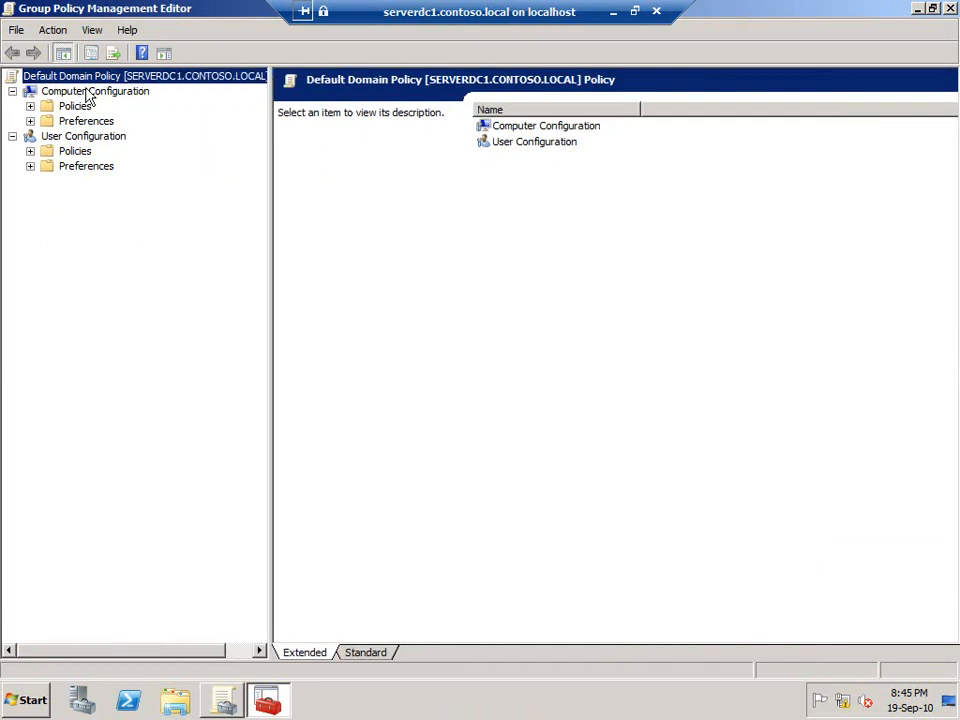
{"action": "left_click", "coordinate": [30, 106]}
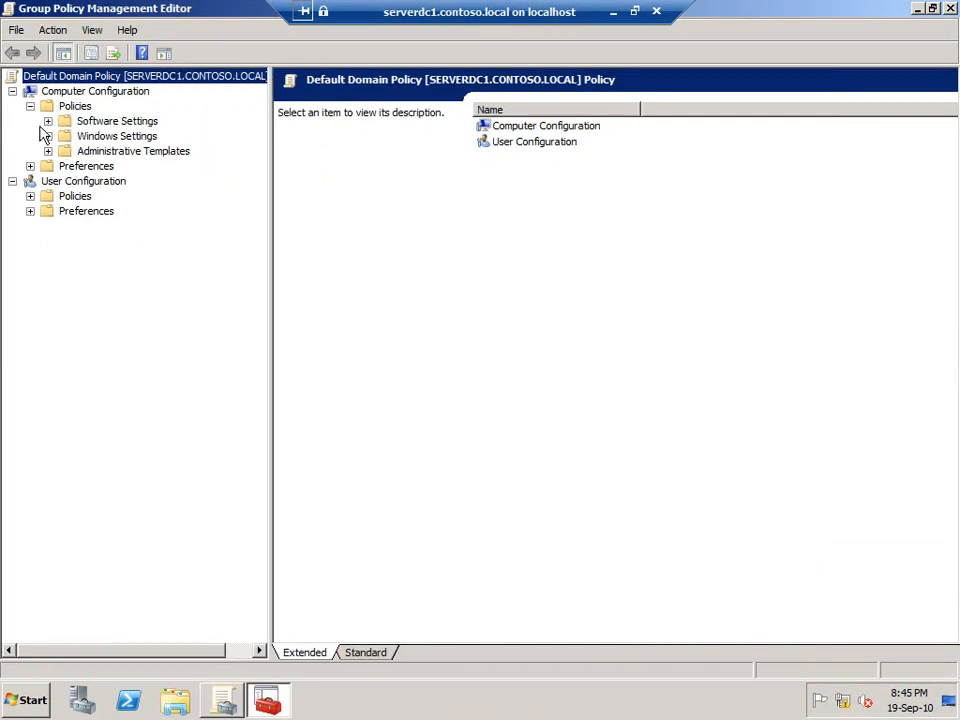
{"action": "left_click", "coordinate": [48, 136]}
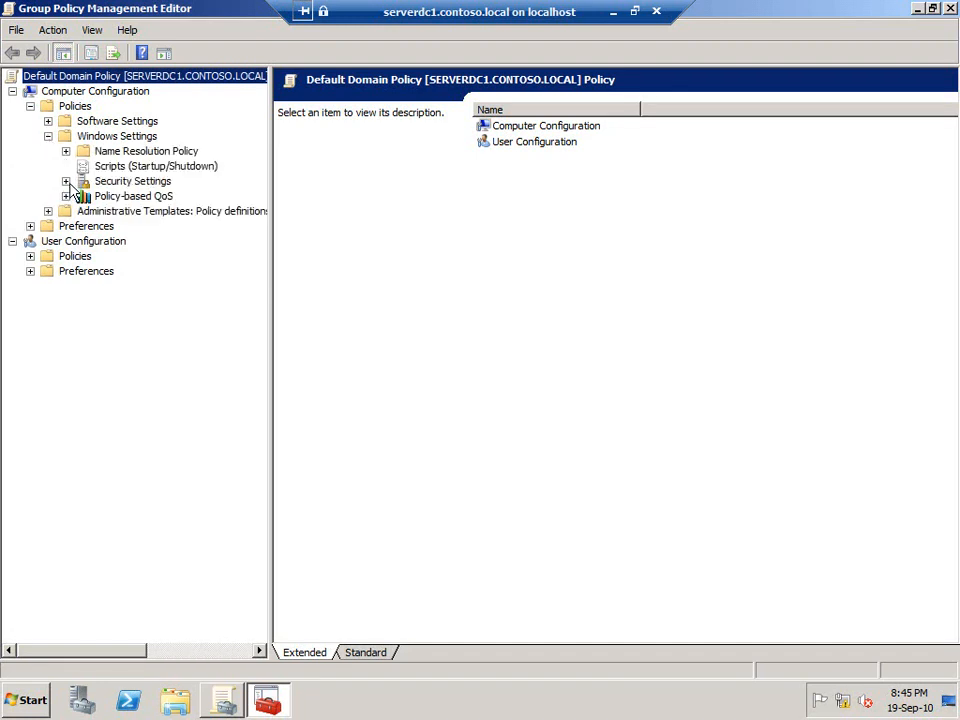
{"action": "left_click", "coordinate": [65, 182]}
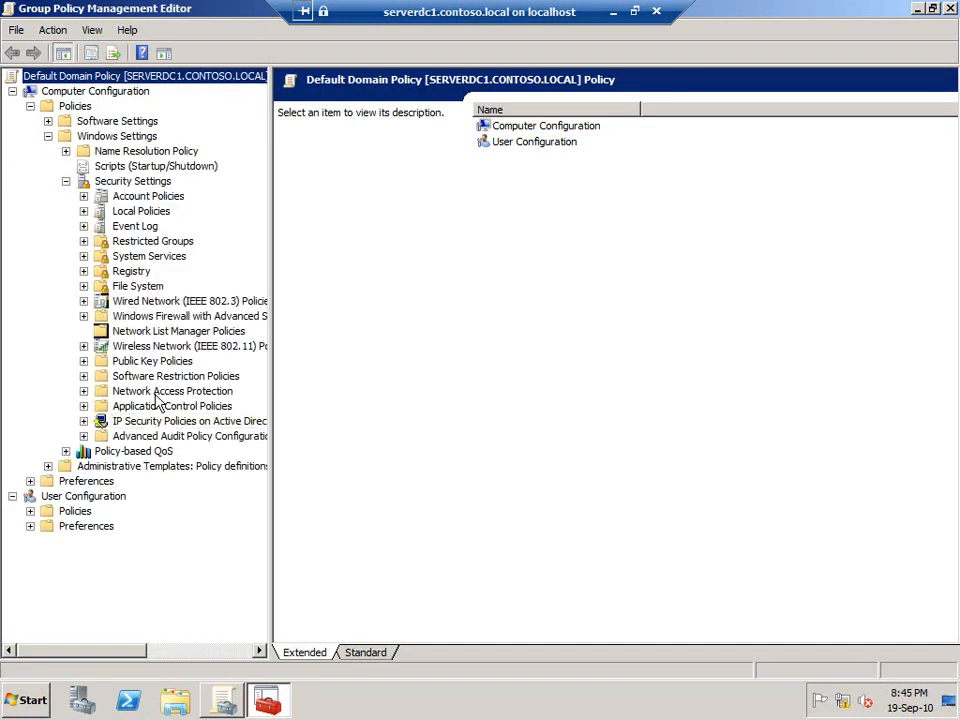
{"action": "left_click", "coordinate": [83, 391]}
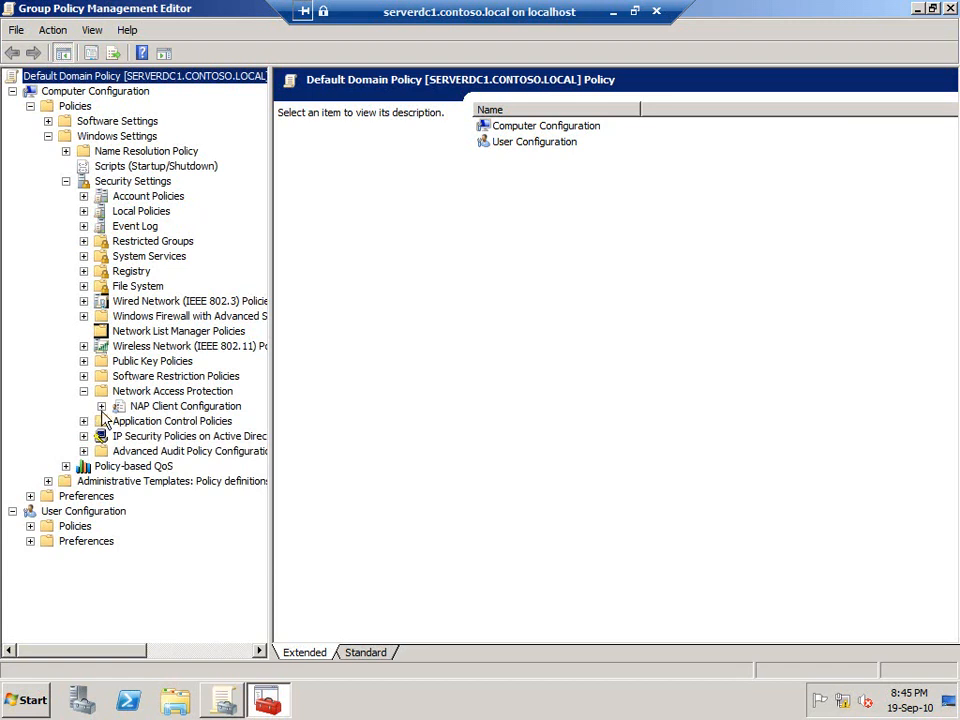
{"action": "left_click", "coordinate": [101, 407]}
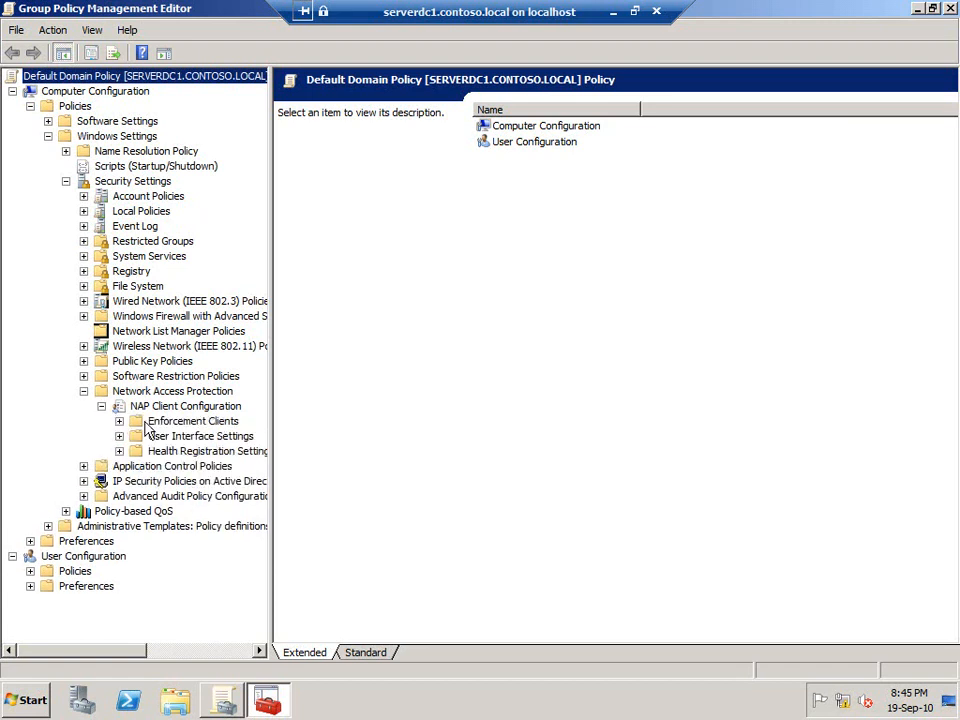
{"action": "left_click", "coordinate": [172, 424]}
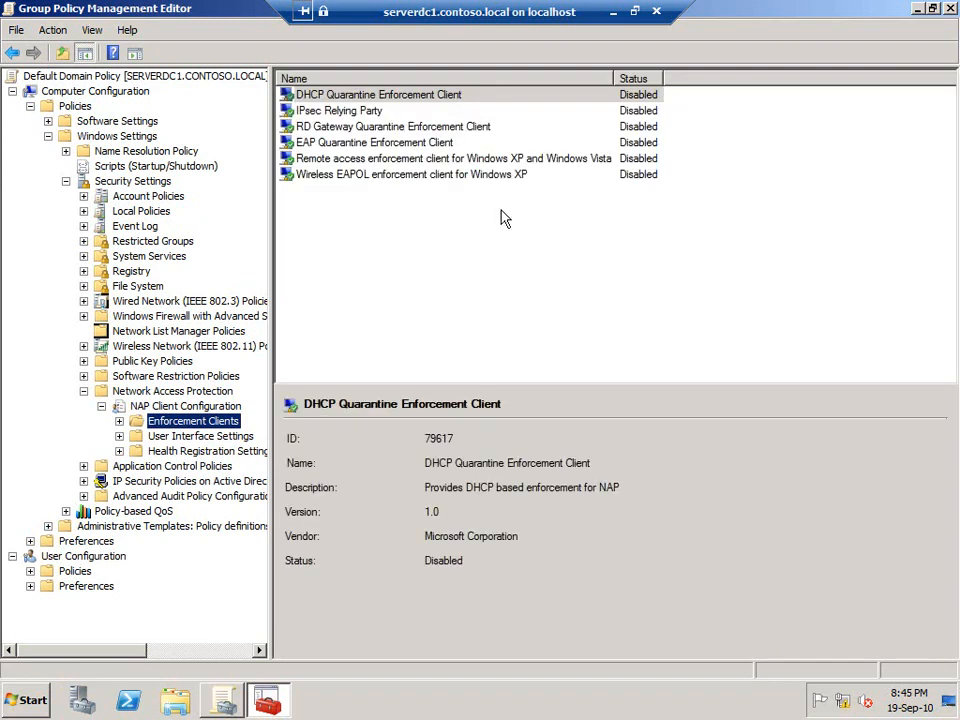
Step: Enable the DHCP Quarantine Enforcement Client and apply the setting
{"action": "double_click", "coordinate": [478, 96]}
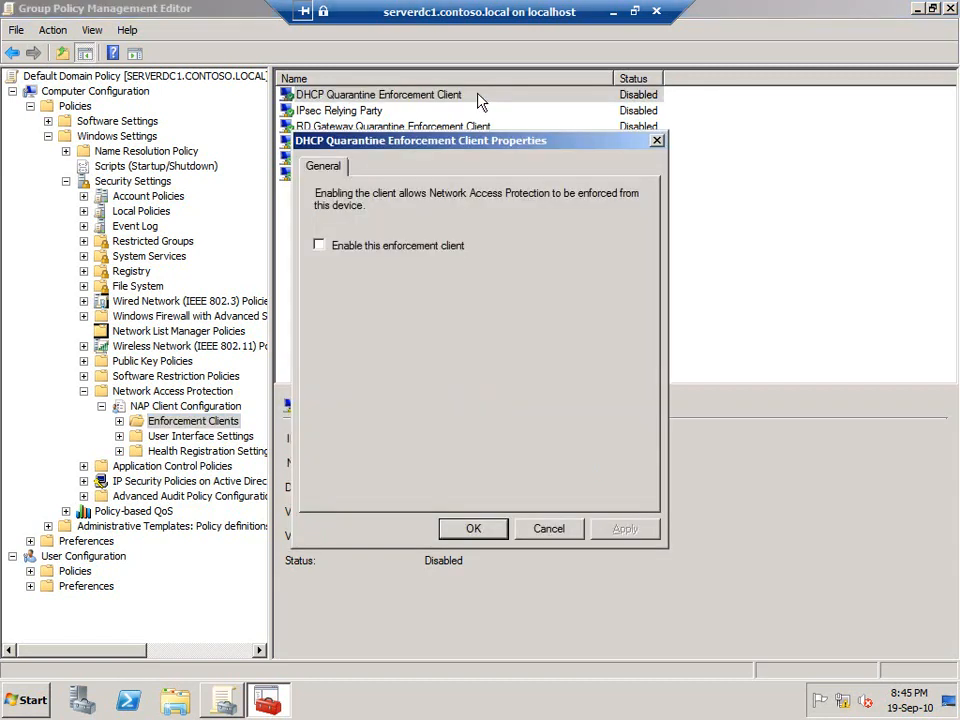
{"action": "left_click", "coordinate": [390, 250]}
{"action": "left_click", "coordinate": [628, 529]}
{"action": "left_click", "coordinate": [473, 530]}
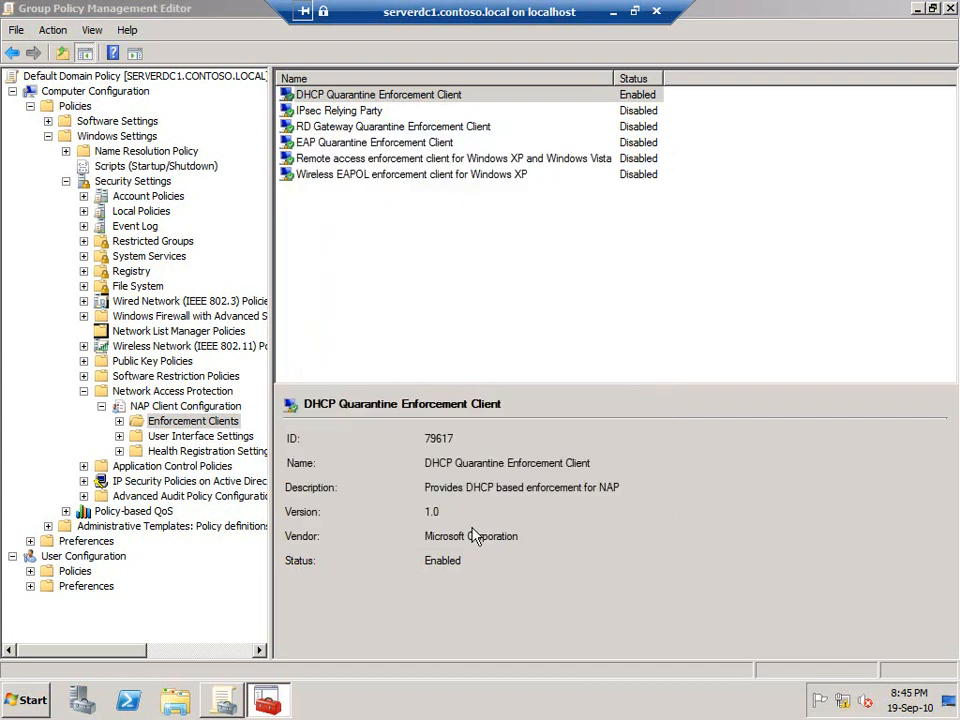
Step: Collapse Network Access Protection, show the System Services policies and widen the service name column
{"action": "left_click", "coordinate": [83, 391]}
{"action": "left_click", "coordinate": [130, 257]}
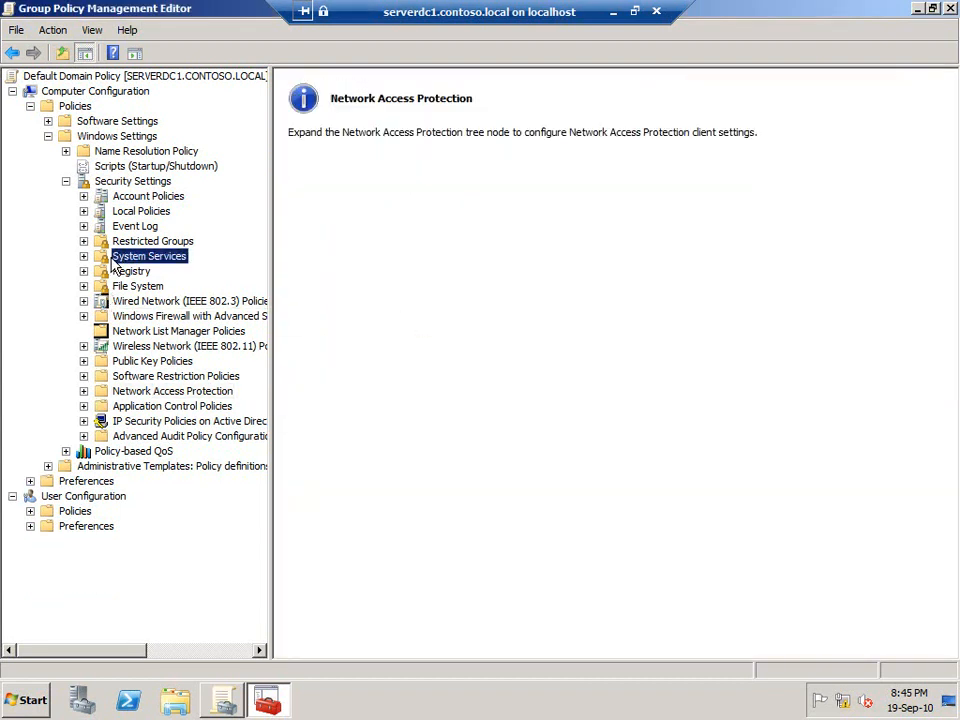
{"action": "left_click_drag", "start_coordinate": [435, 74], "coordinate": [572, 71]}
Step: Define the Network Access Protection Agent service policy with Automatic startup mode
{"action": "left_click", "coordinate": [360, 206]}
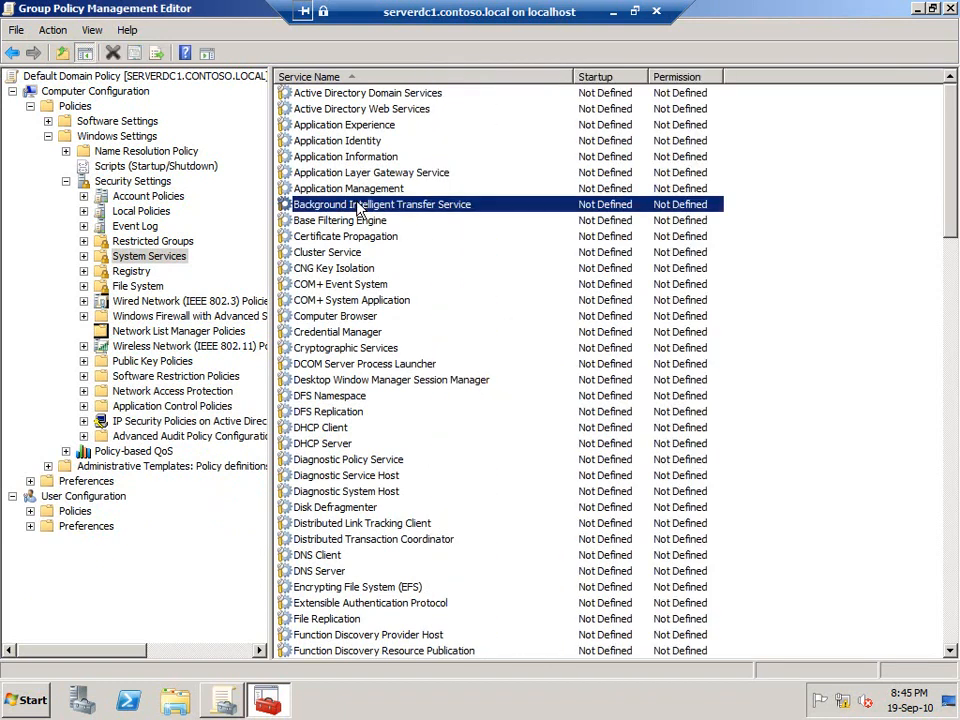
{"action": "key", "text": "n"}
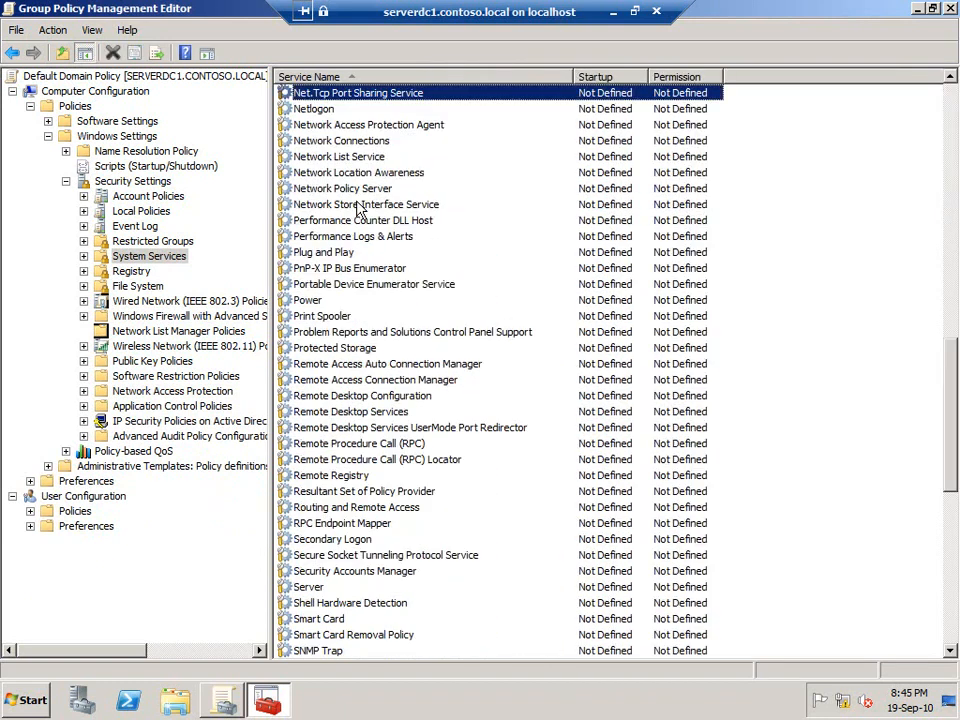
{"action": "double_click", "coordinate": [355, 126]}
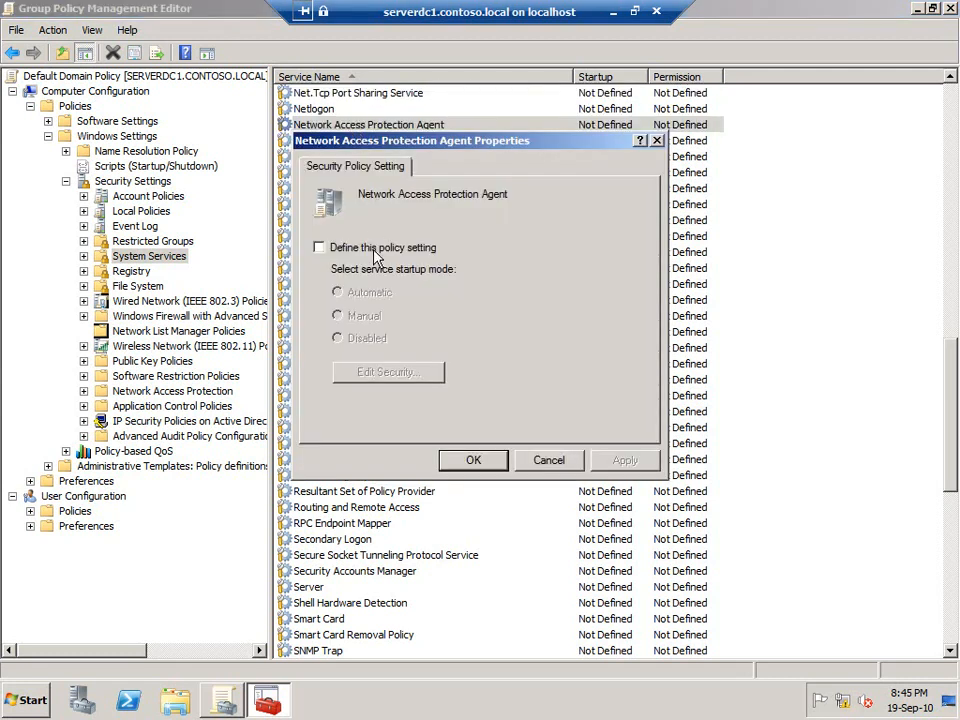
{"action": "left_click", "coordinate": [376, 250]}
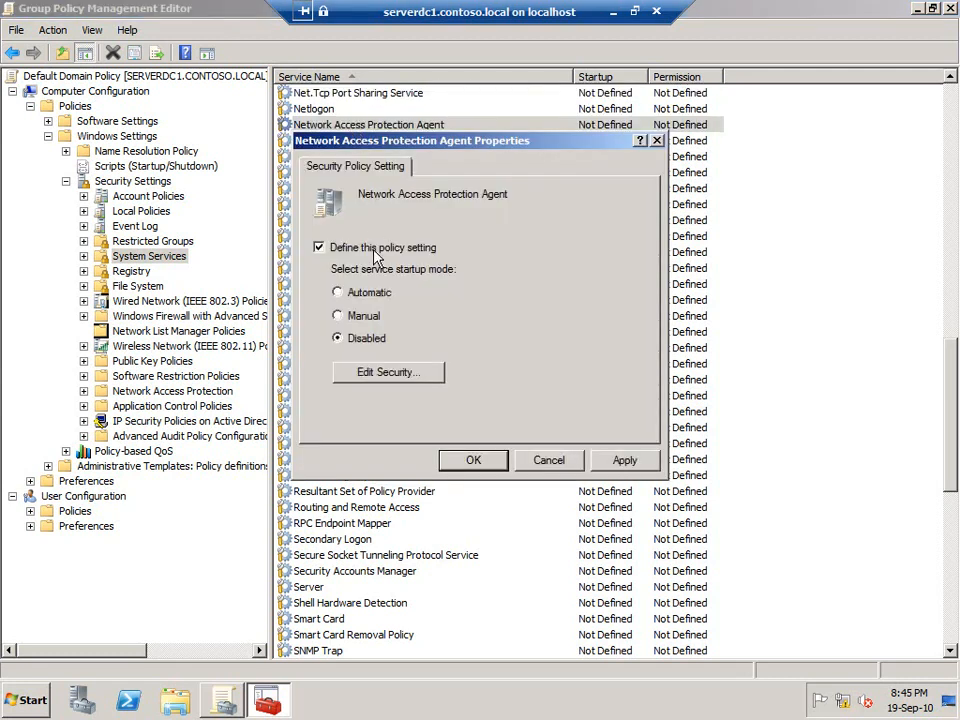
{"action": "left_click", "coordinate": [620, 460]}
{"action": "left_click", "coordinate": [470, 459]}
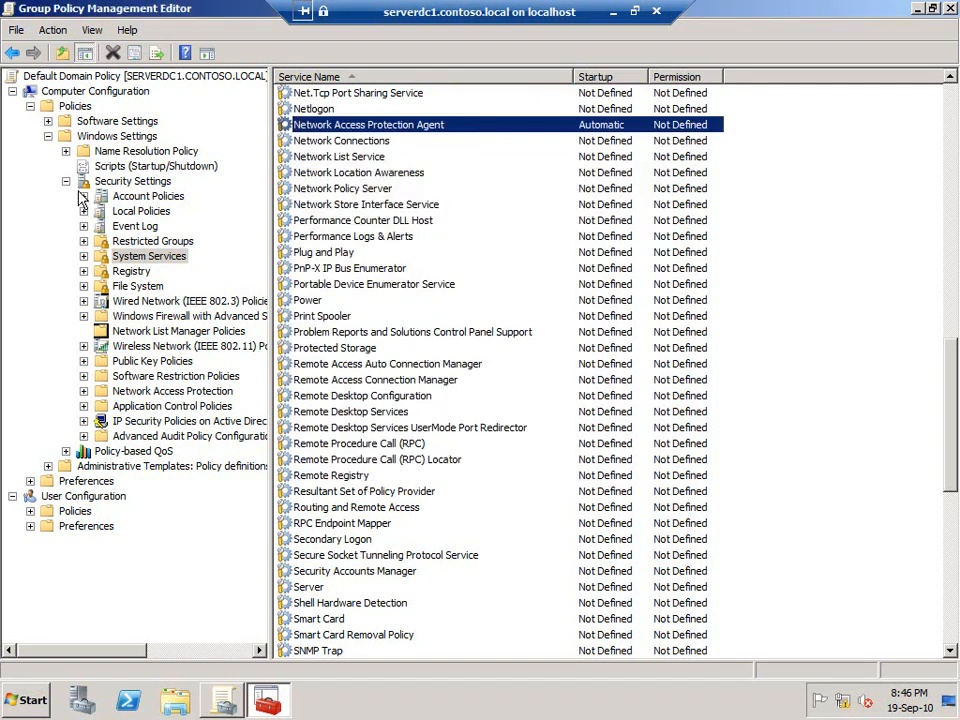
Step: Collapse Windows Settings and show the Security Center policies under the computer's Administrative Templates, Windows Components
{"action": "left_click", "coordinate": [65, 181]}
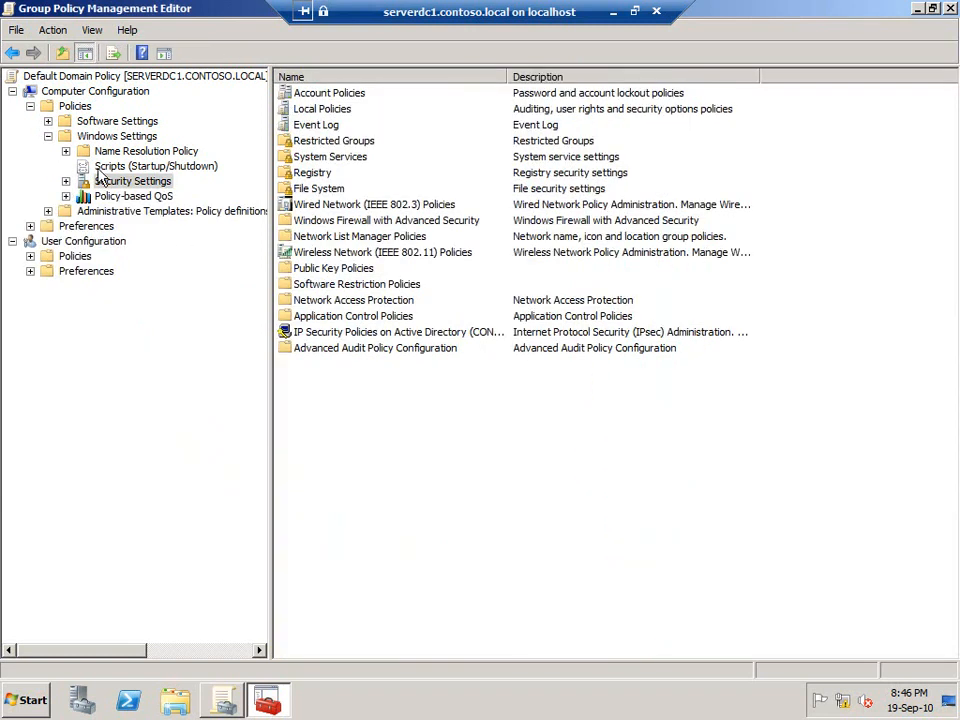
{"action": "left_click", "coordinate": [47, 136]}
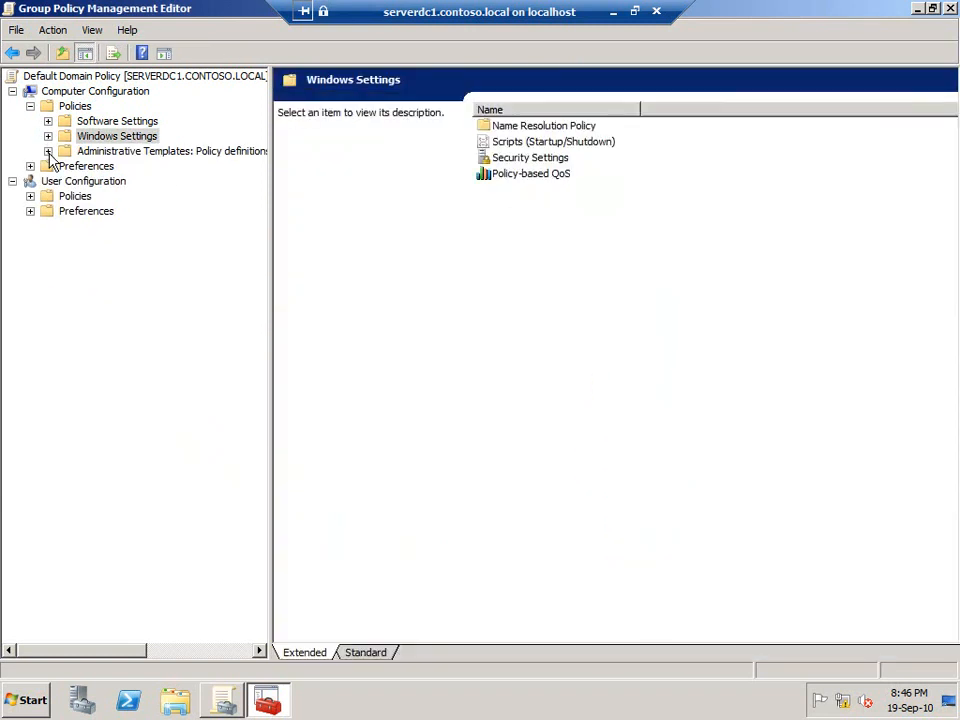
{"action": "left_click", "coordinate": [48, 151]}
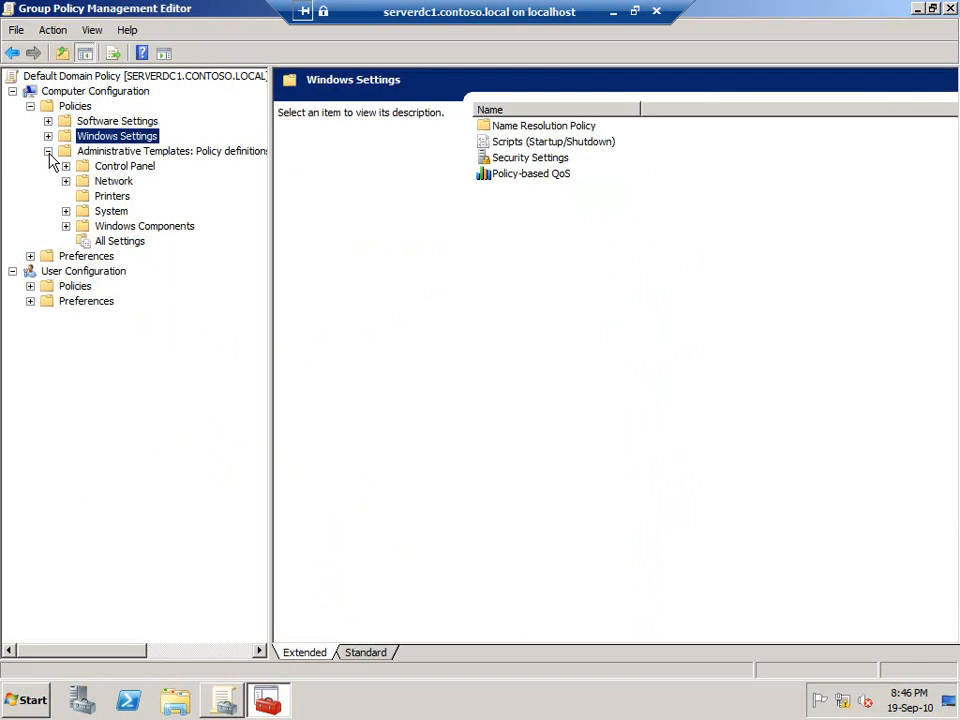
{"action": "left_click", "coordinate": [66, 227]}
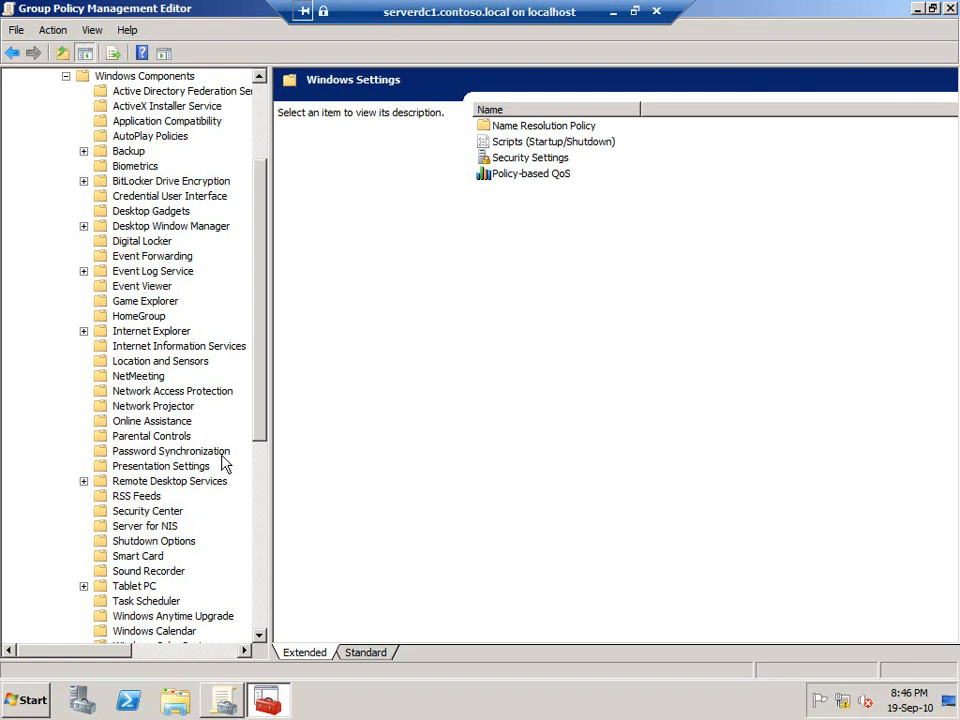
{"action": "left_click", "coordinate": [162, 512]}
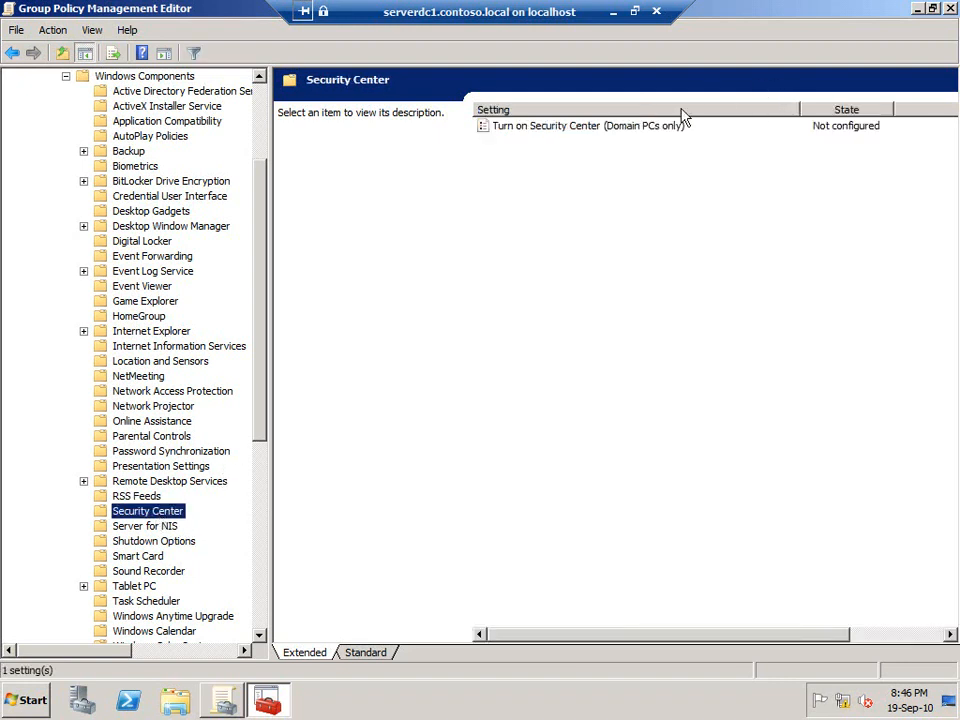
Step: Enable the "Turn on Security Center (Domain PCs only)" policy and apply the setting
{"action": "double_click", "coordinate": [657, 130]}
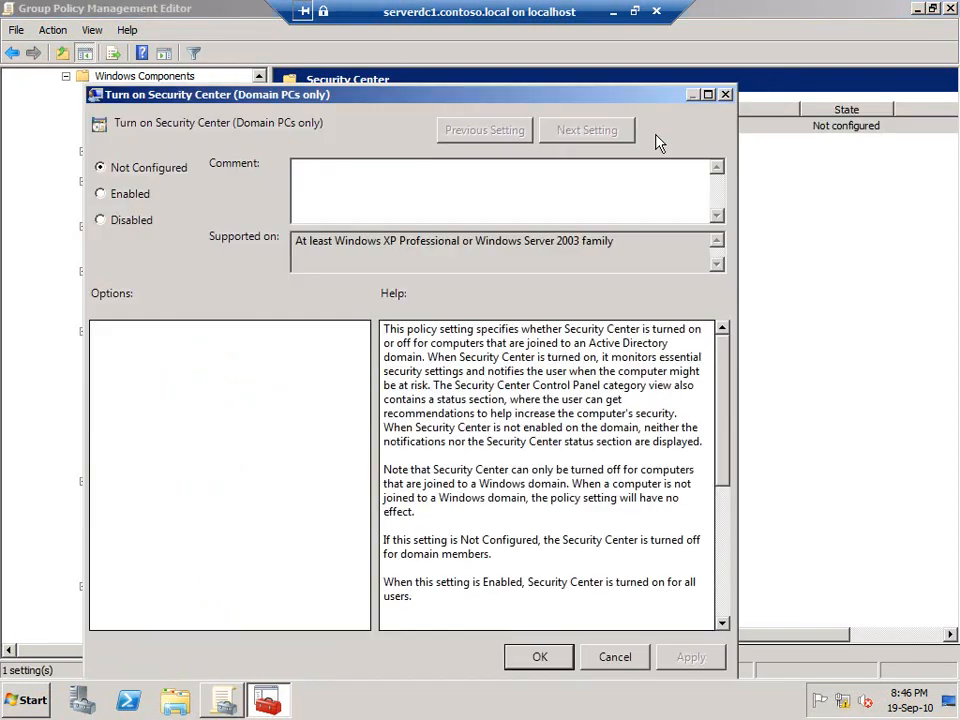
{"action": "left_click", "coordinate": [137, 199]}
{"action": "left_click", "coordinate": [689, 658]}
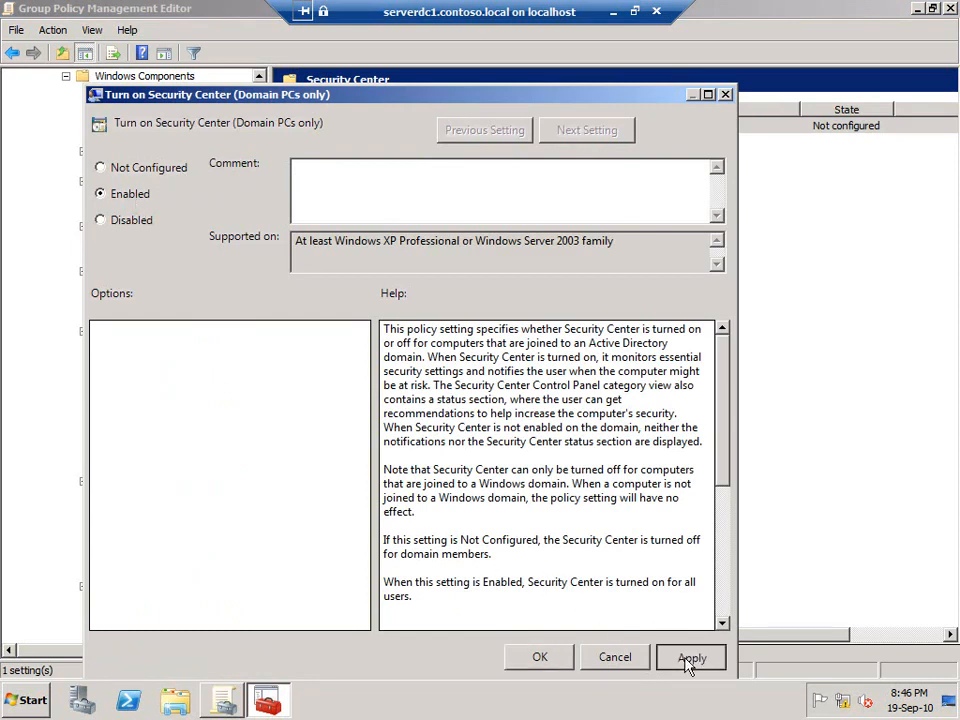
{"action": "left_click", "coordinate": [540, 657]}
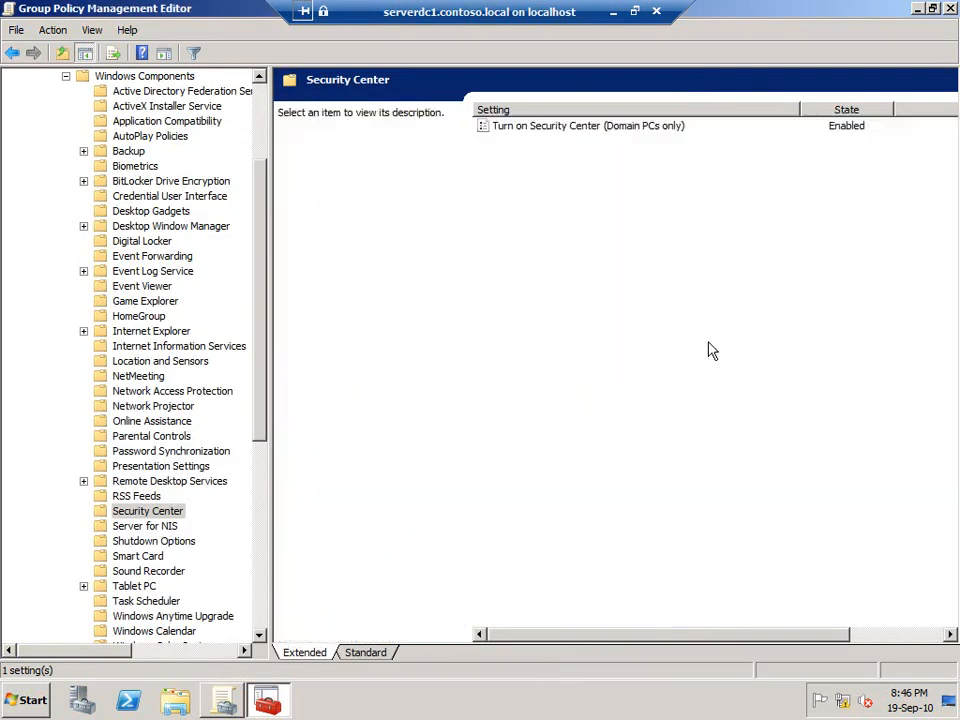
Step: Close the policy editor and Group Policy Management, and leave the serverdc1 virtual machine connection
{"action": "key", "text": "alt+F4"}
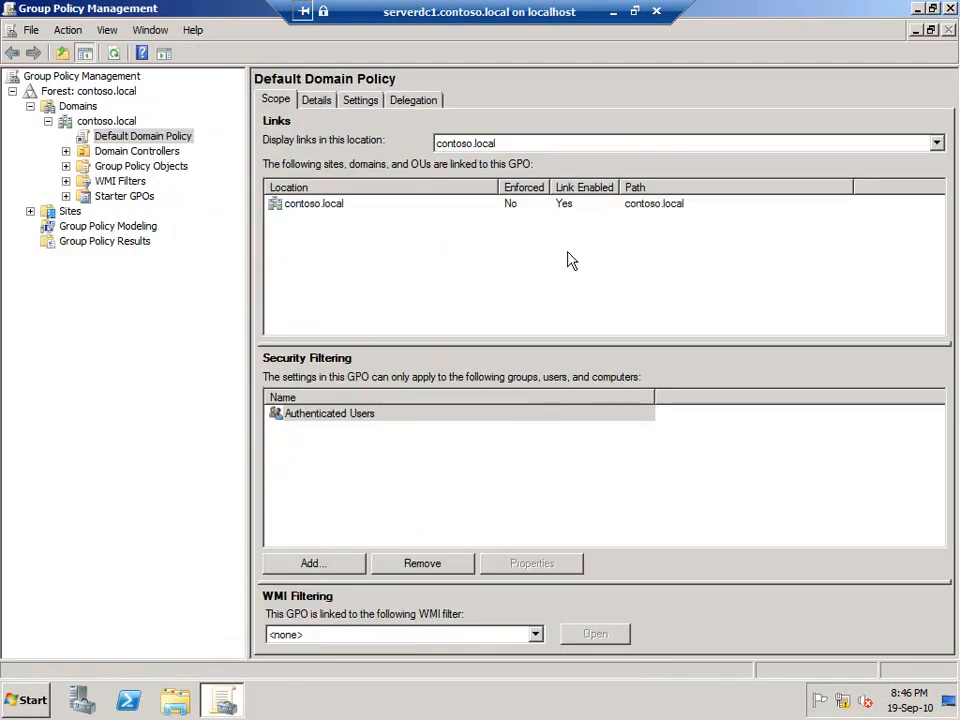
{"action": "key", "text": "alt+F4"}
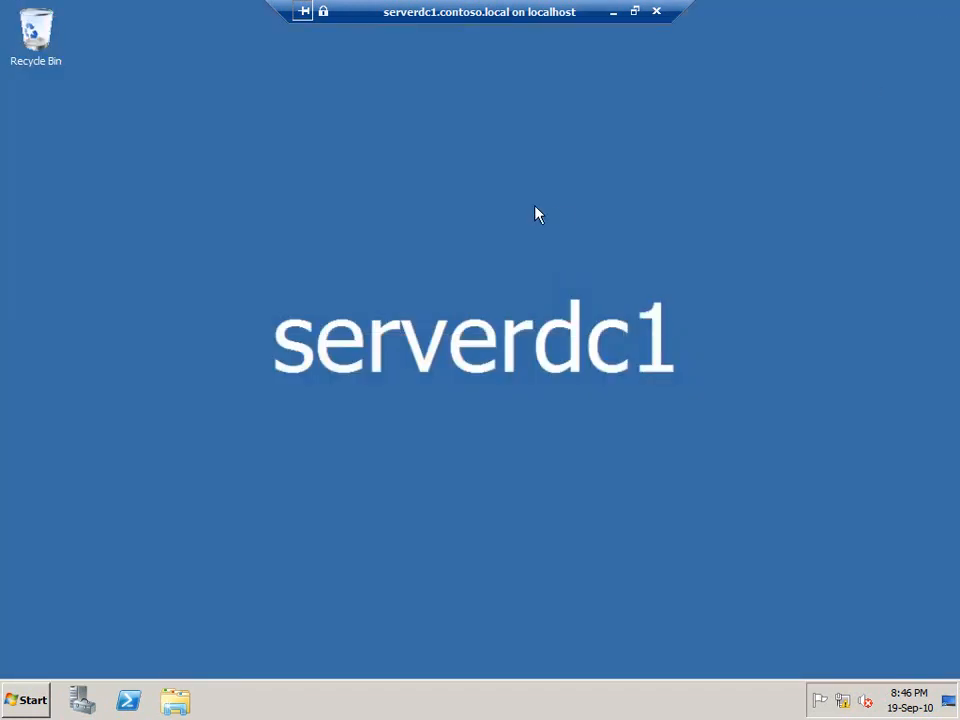
{"action": "left_click", "coordinate": [657, 13]}
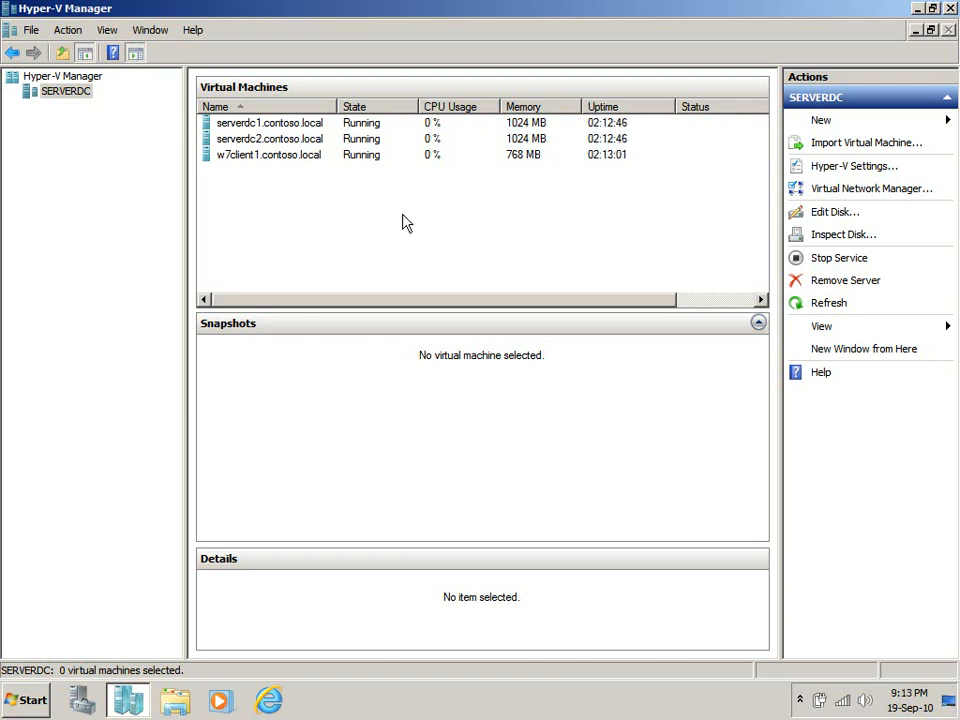
Step: Connect to the serverdc2.contoso.local virtual machine in full screen and open Share and Storage Management maximized
{"action": "double_click", "coordinate": [312, 147]}
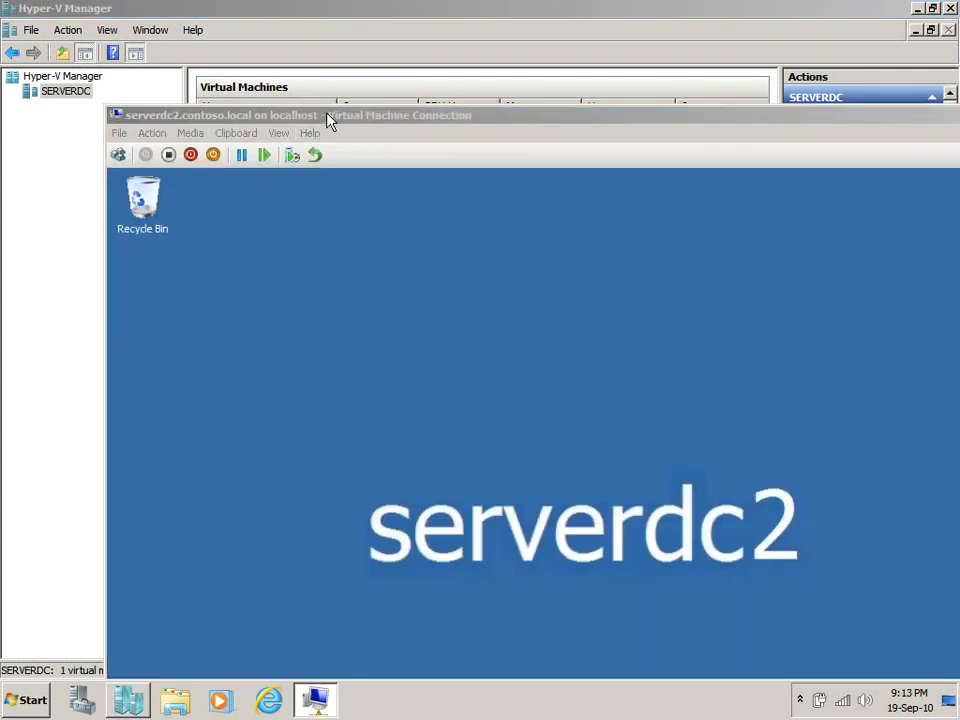
{"action": "double_click", "coordinate": [328, 118]}
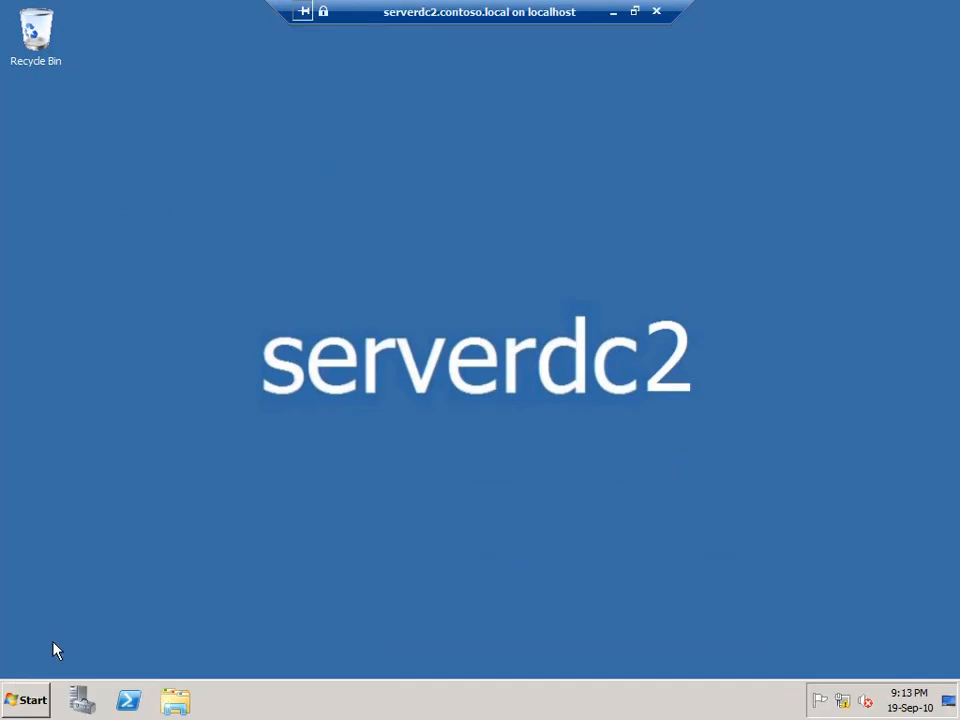
{"action": "left_click", "coordinate": [27, 705]}
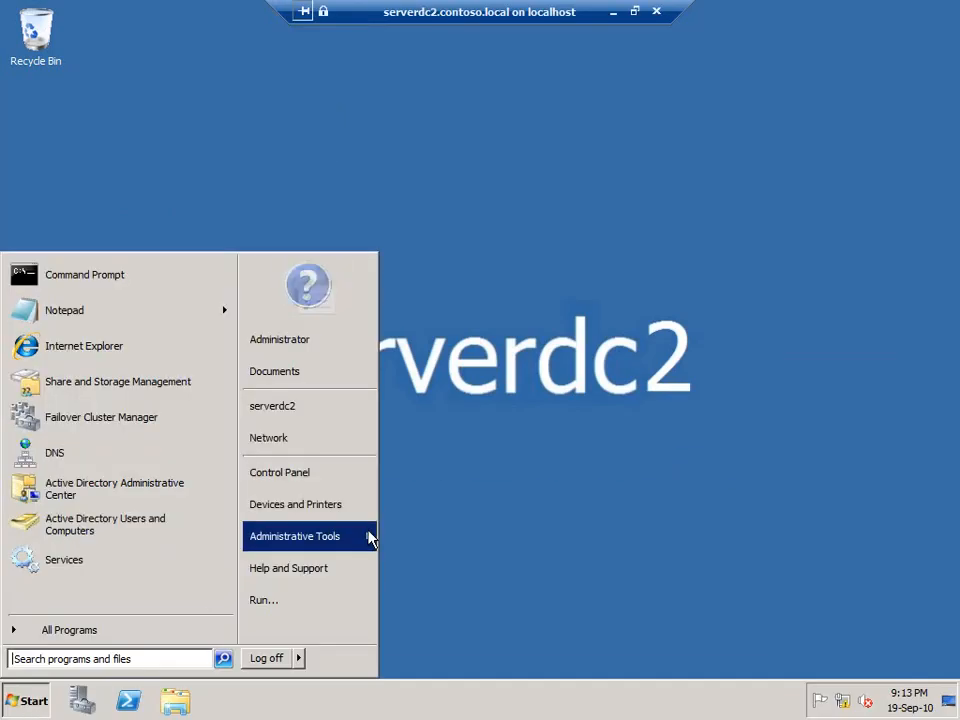
{"action": "mouse_move", "coordinate": [369, 538]}
{"action": "left_click", "coordinate": [545, 414]}
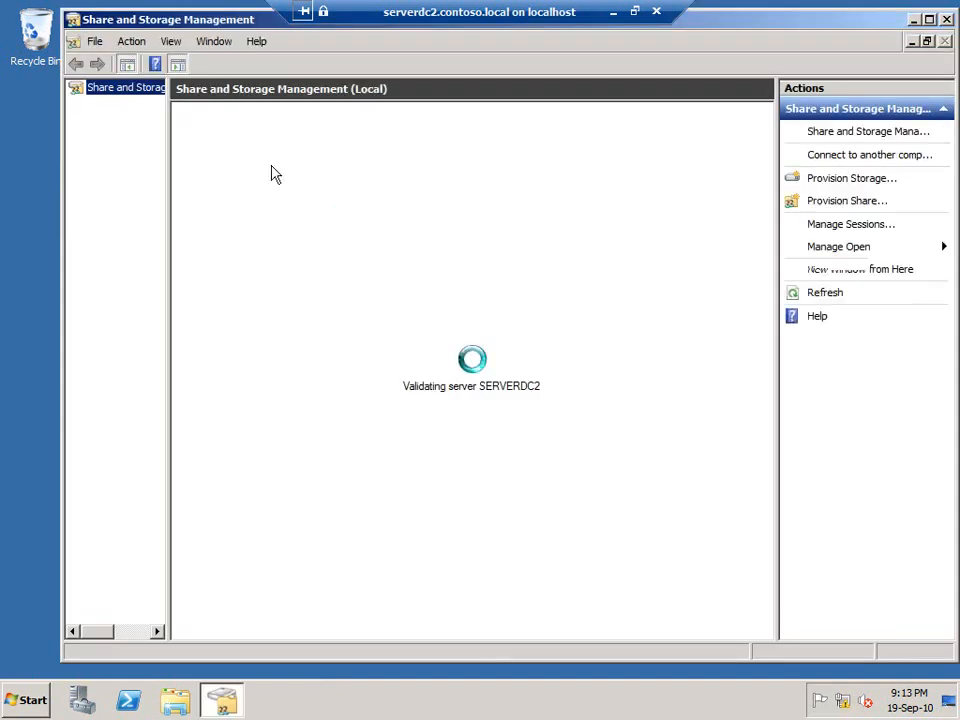
{"action": "double_click", "coordinate": [236, 22]}
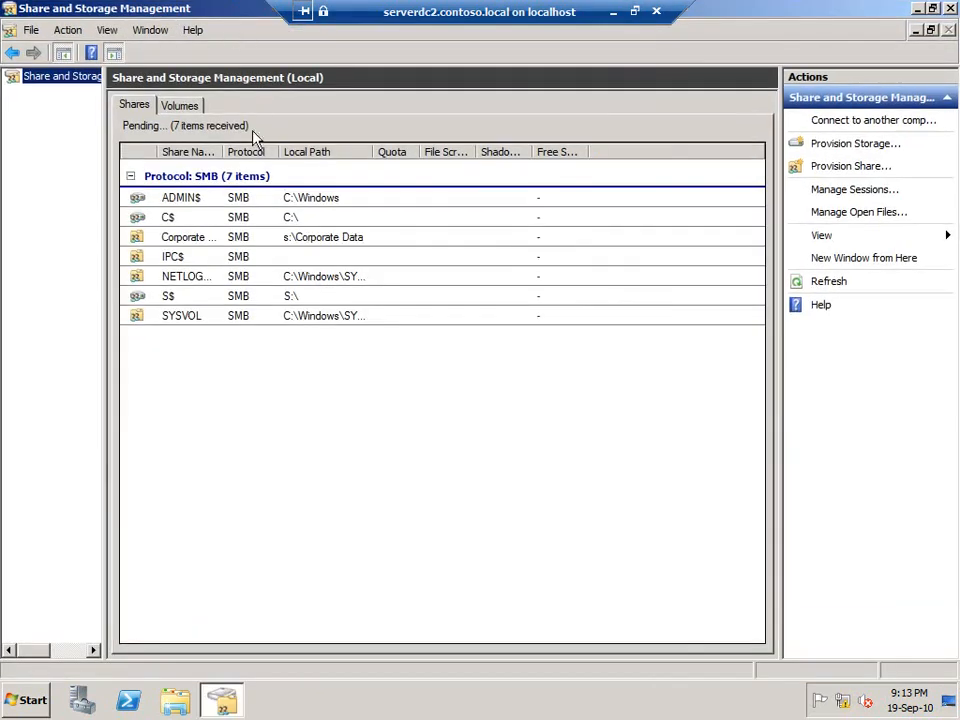
Step: Widen the Share Name column, examine the Corporate Data share and close Share and Storage Management
{"action": "left_click_drag", "start_coordinate": [277, 151], "coordinate": [287, 152]}
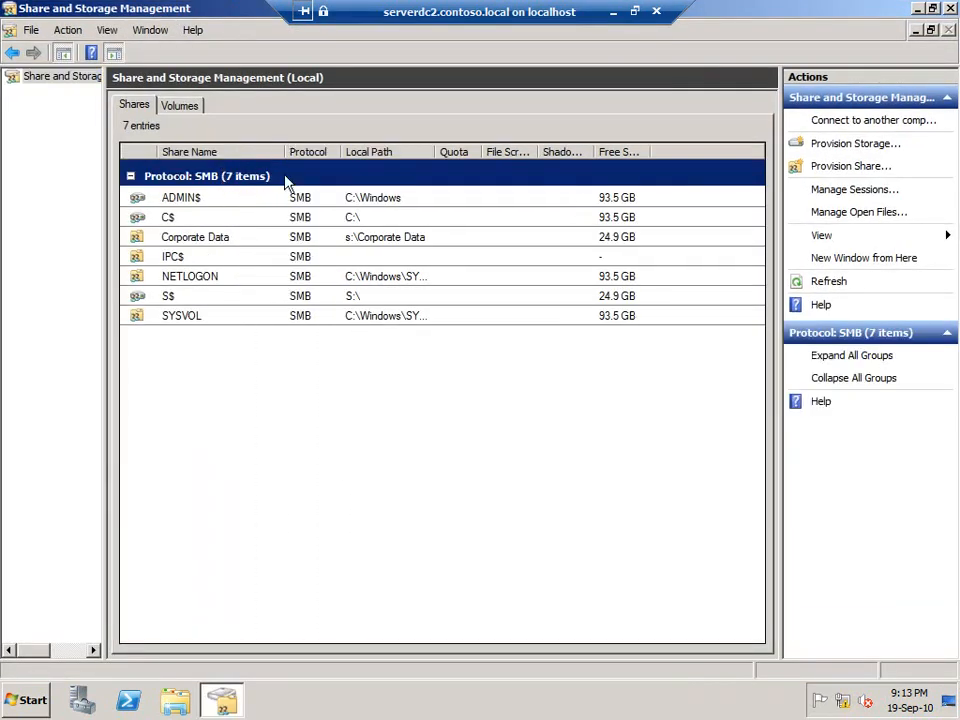
{"action": "left_click", "coordinate": [221, 240]}
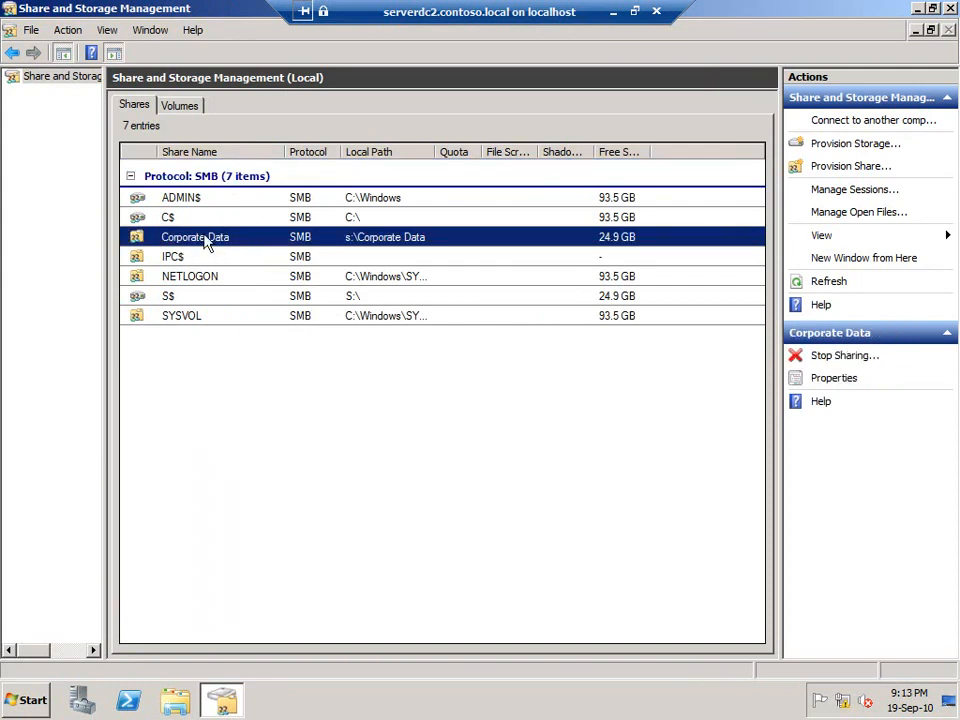
{"action": "left_click", "coordinate": [341, 391]}
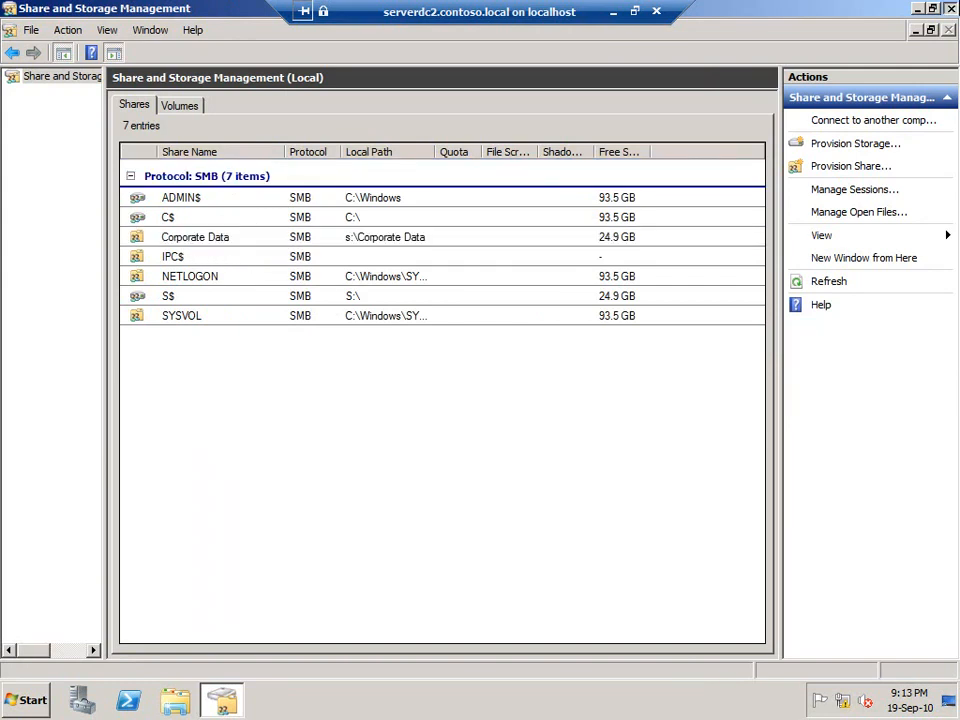
{"action": "left_click", "coordinate": [950, 8]}
Step: View the contents of the Corporate Data folder on Resource Files (S:), and leave the serverdc2 connection
{"action": "left_click", "coordinate": [44, 710]}
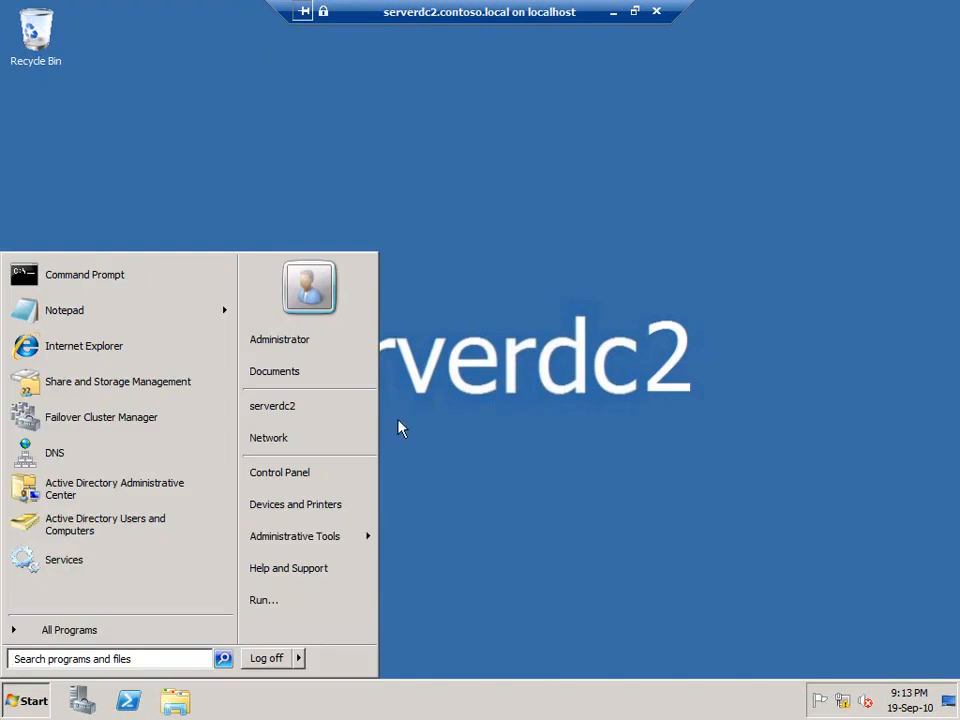
{"action": "left_click", "coordinate": [321, 420]}
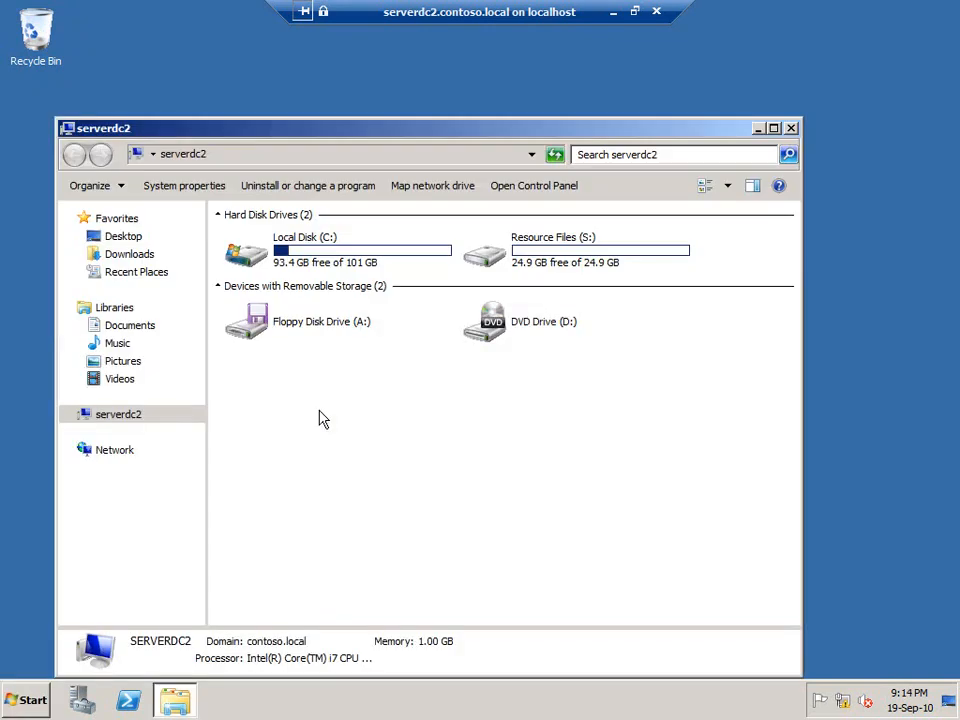
{"action": "double_click", "coordinate": [526, 133]}
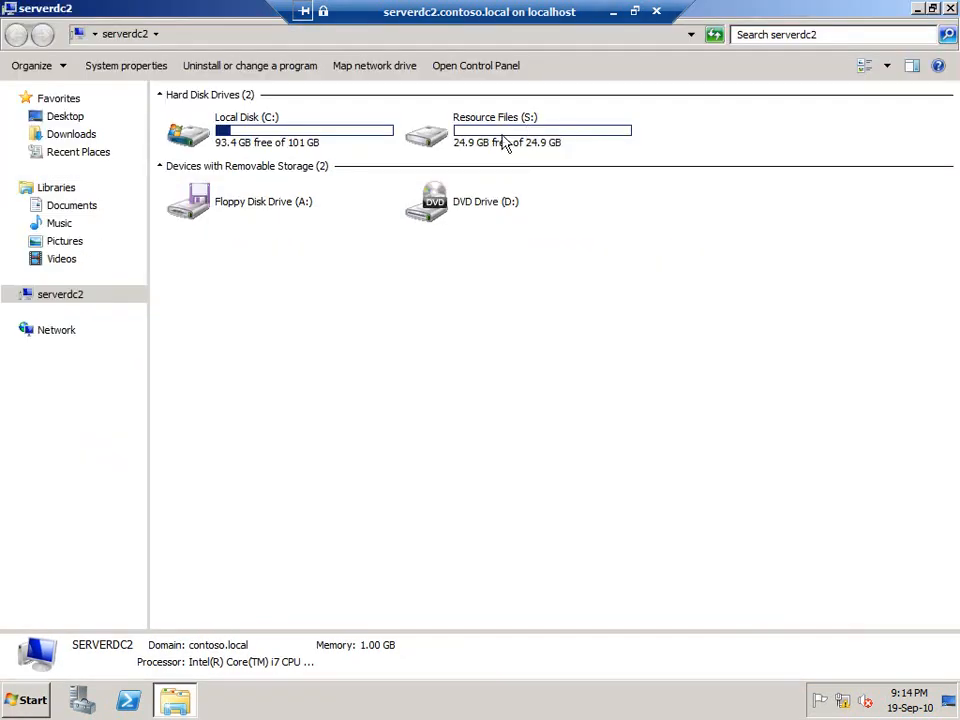
{"action": "double_click", "coordinate": [505, 142]}
{"action": "double_click", "coordinate": [300, 119]}
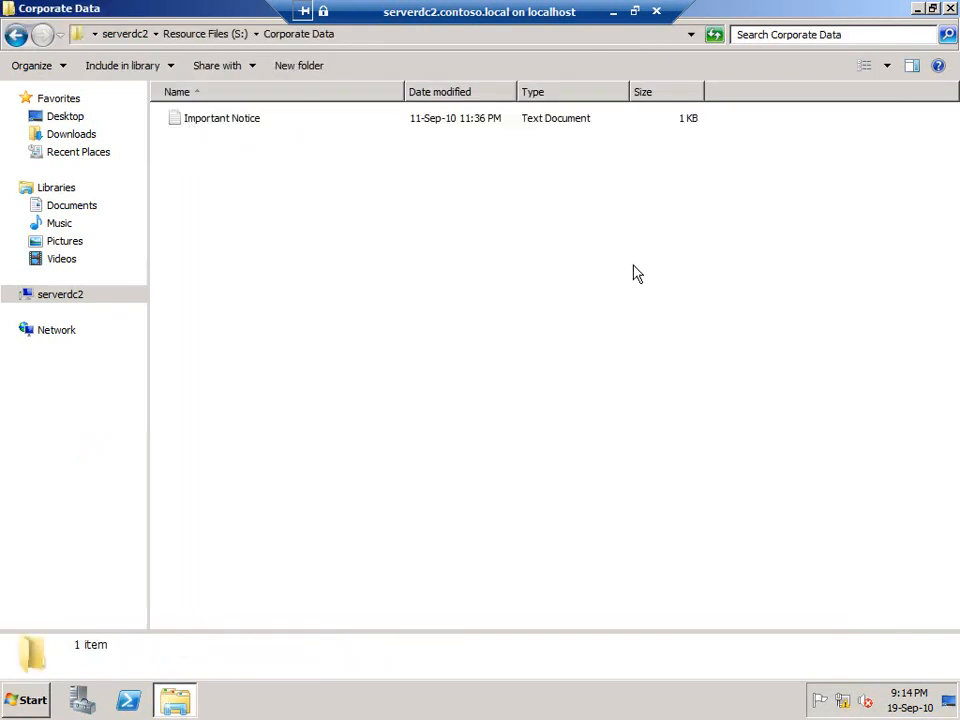
{"action": "left_click", "coordinate": [950, 8]}
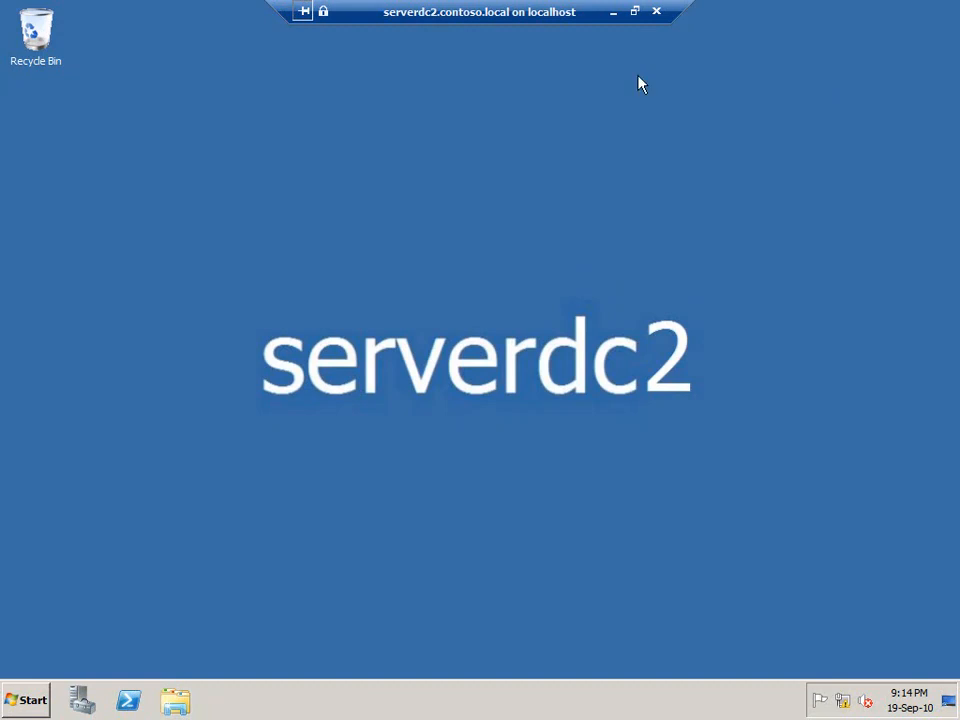
{"action": "left_click", "coordinate": [656, 11]}
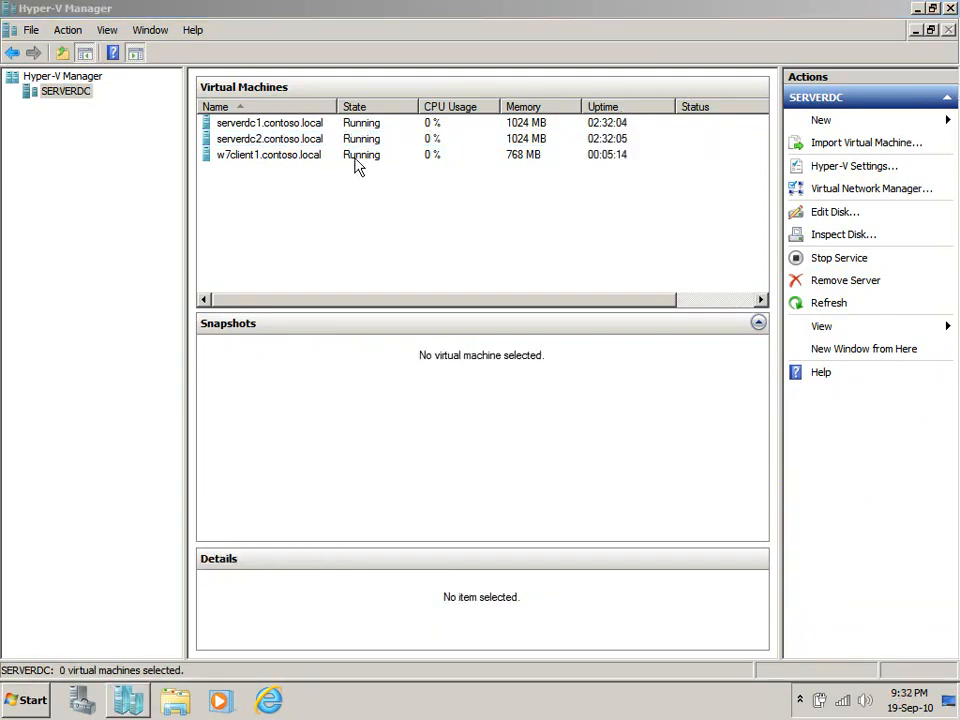
Step: Connect to the w7client1.contoso.local virtual machine and open a command prompt on it
{"action": "double_click", "coordinate": [355, 156]}
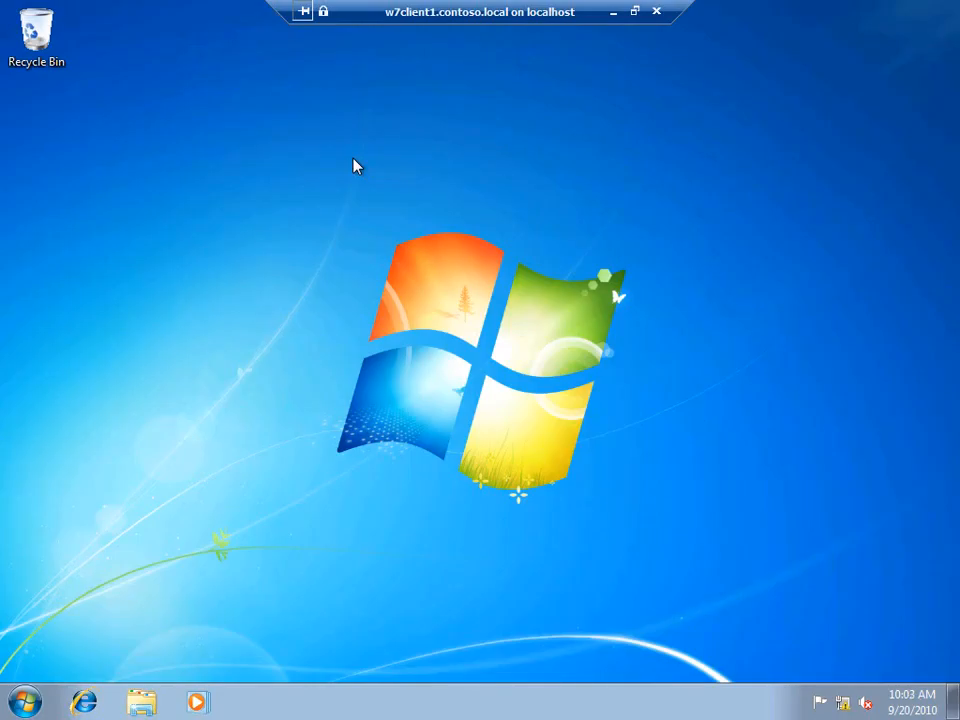
{"action": "key", "text": "super"}
{"action": "type", "text": "cmd"}
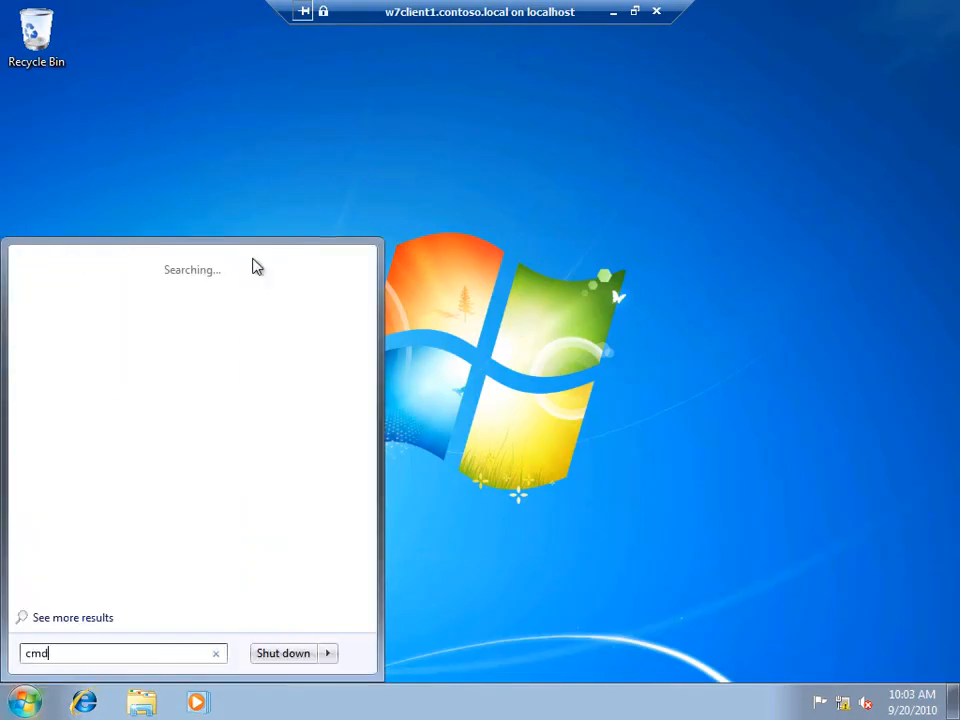
{"action": "key", "text": "Return"}
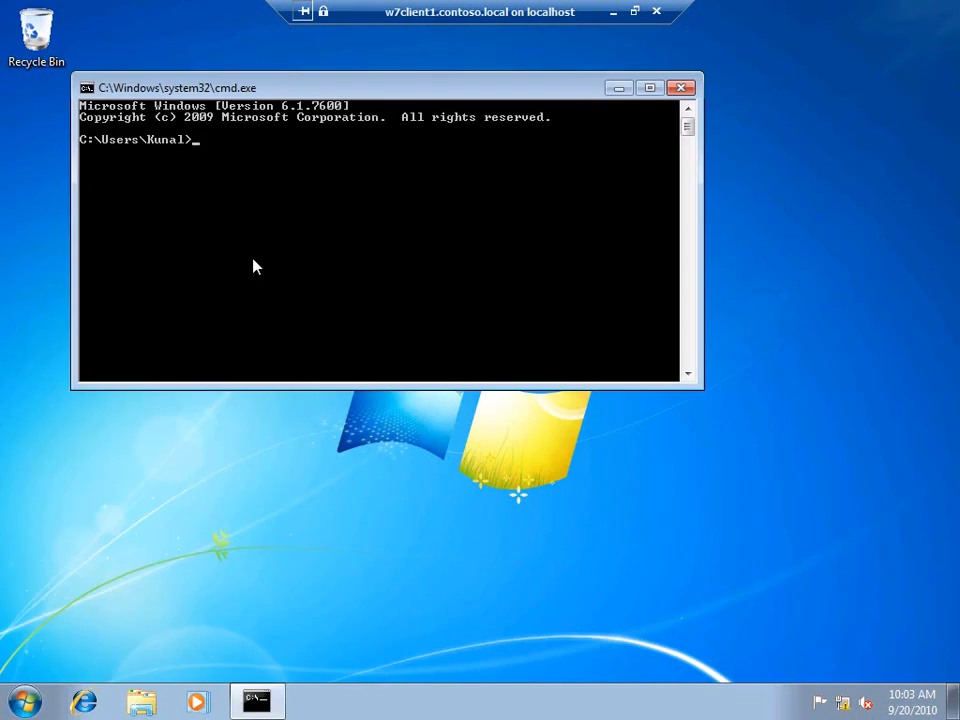
Step: Run gpupdate /force and ipconfig /renew on the client, and close the command prompt
{"action": "type", "text": "gpupdate /force"}
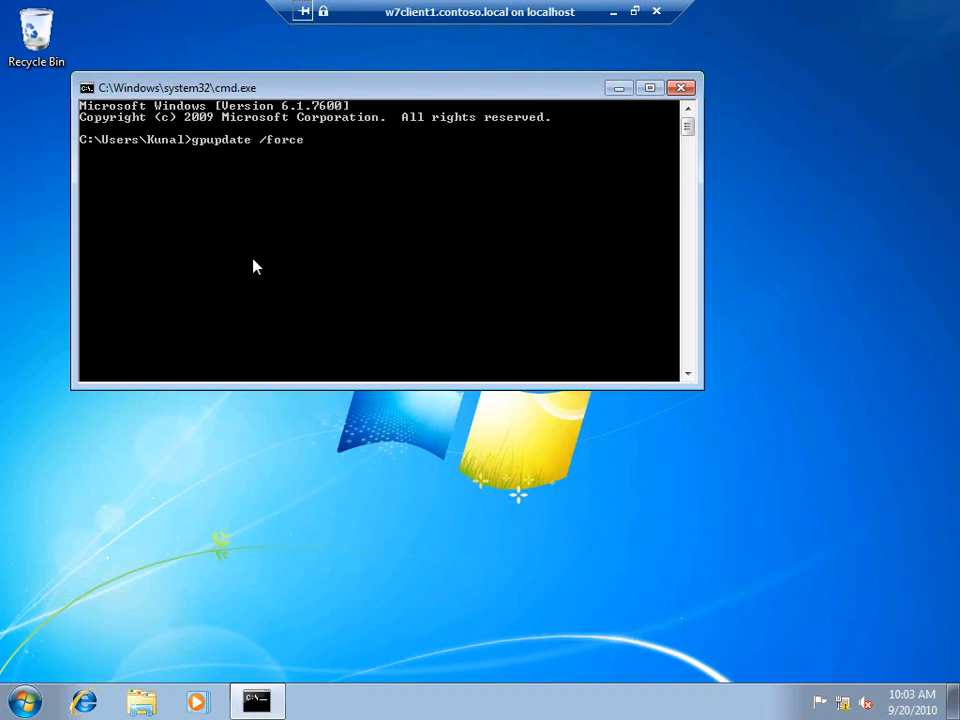
{"action": "key", "text": "Return"}
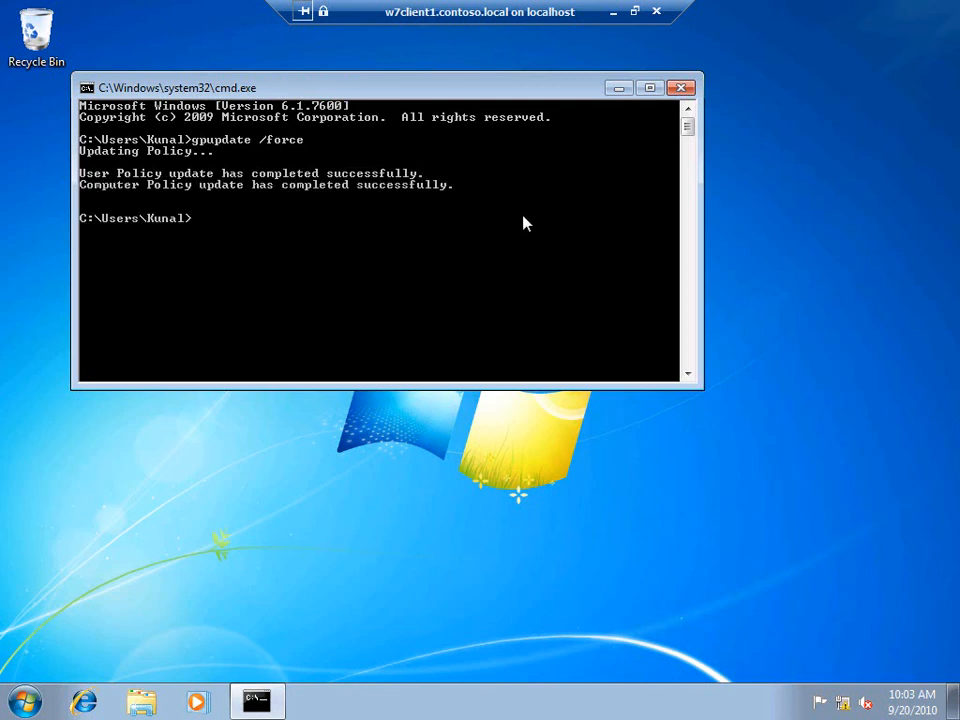
{"action": "type", "text": "ipconfig /renew"}
{"action": "key", "text": "Return"}
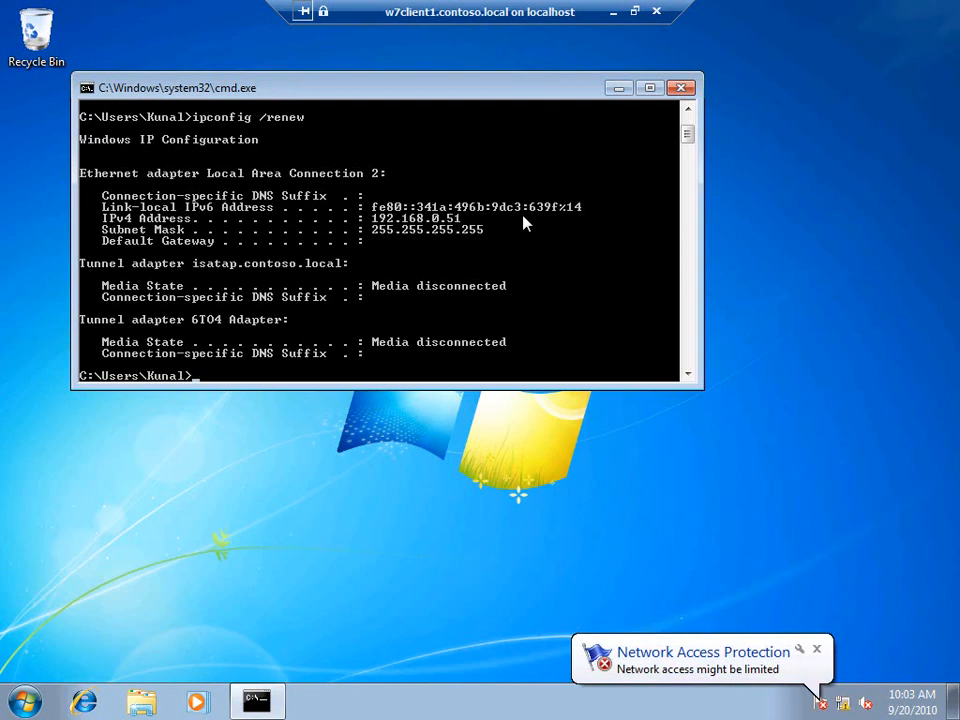
{"action": "left_click", "coordinate": [680, 88]}
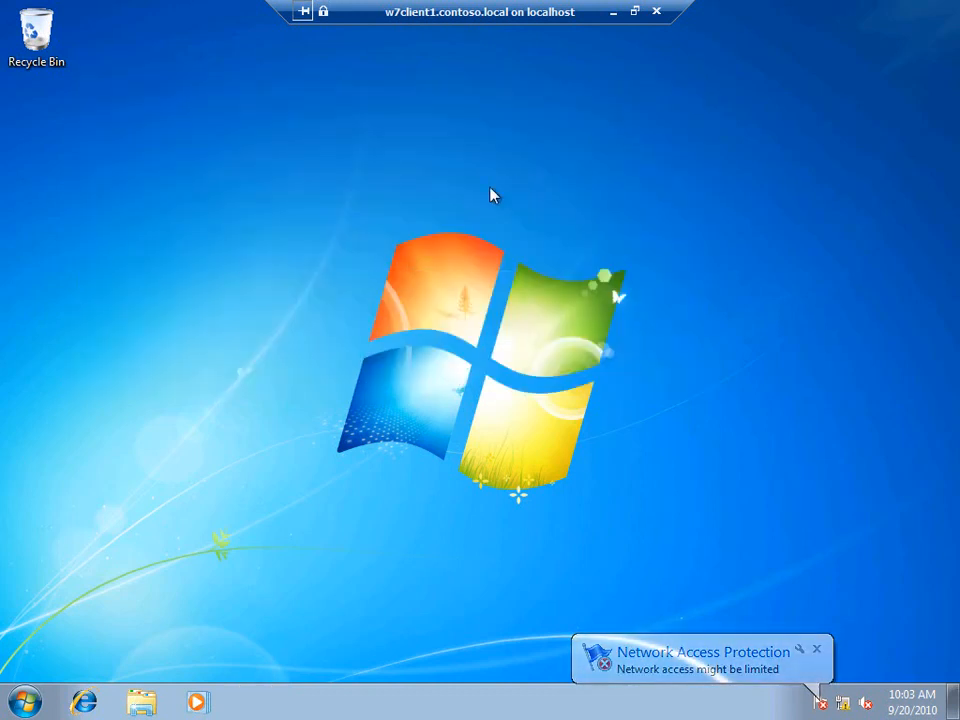
Step: Try to open the network path \\serverdc2 from the client
{"action": "key", "text": "super"}
{"action": "type", "text": "\\\\"}
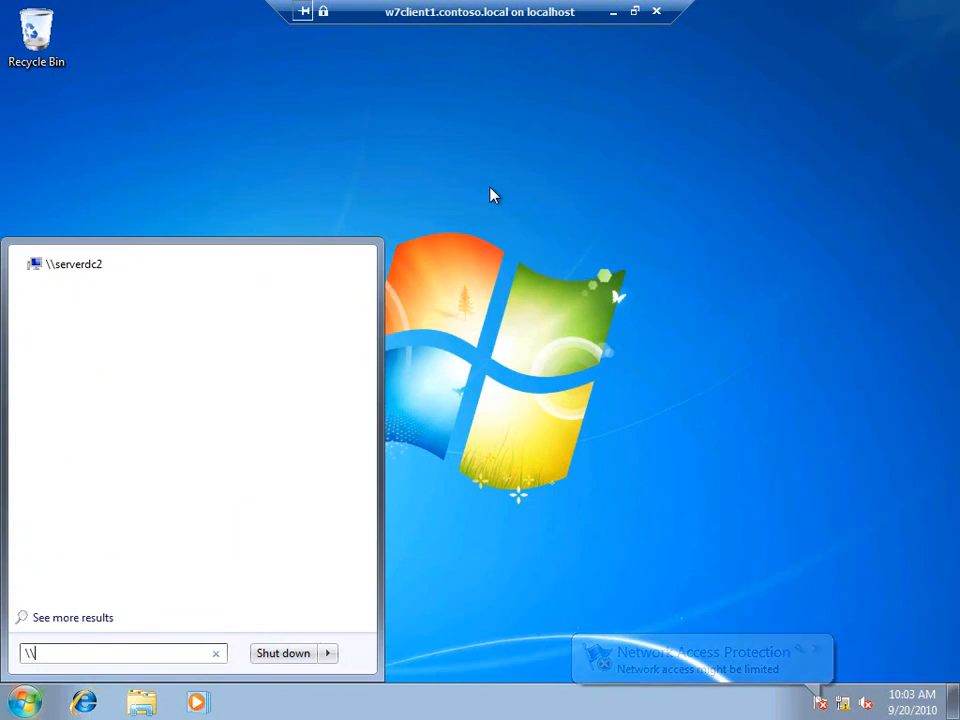
{"action": "type", "text": "server"}
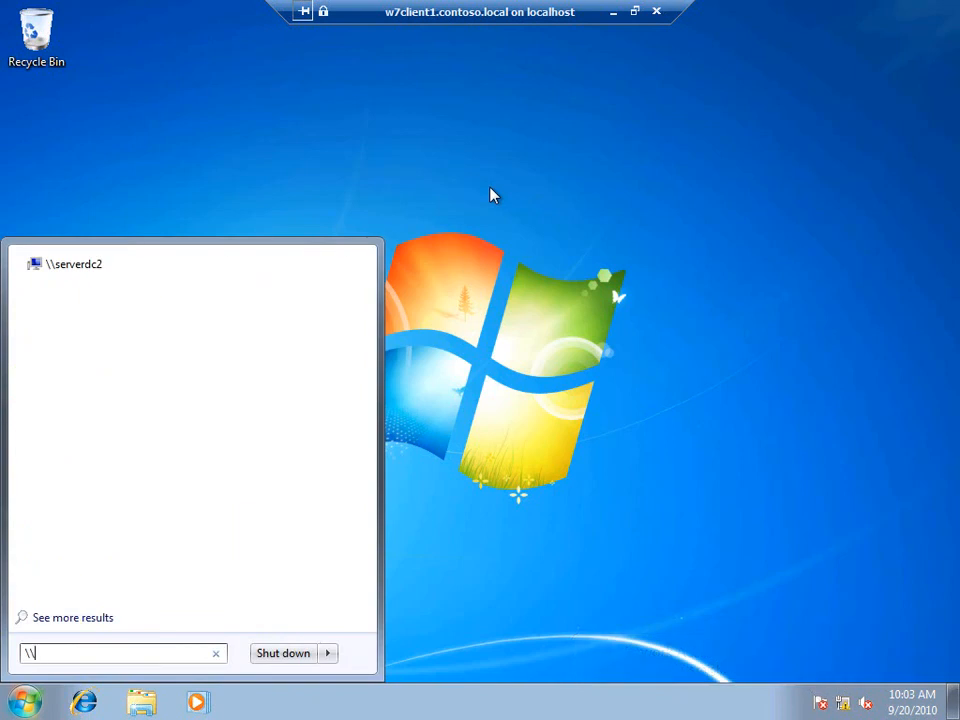
{"action": "type", "text": "dc2"}
{"action": "key", "text": "Return"}
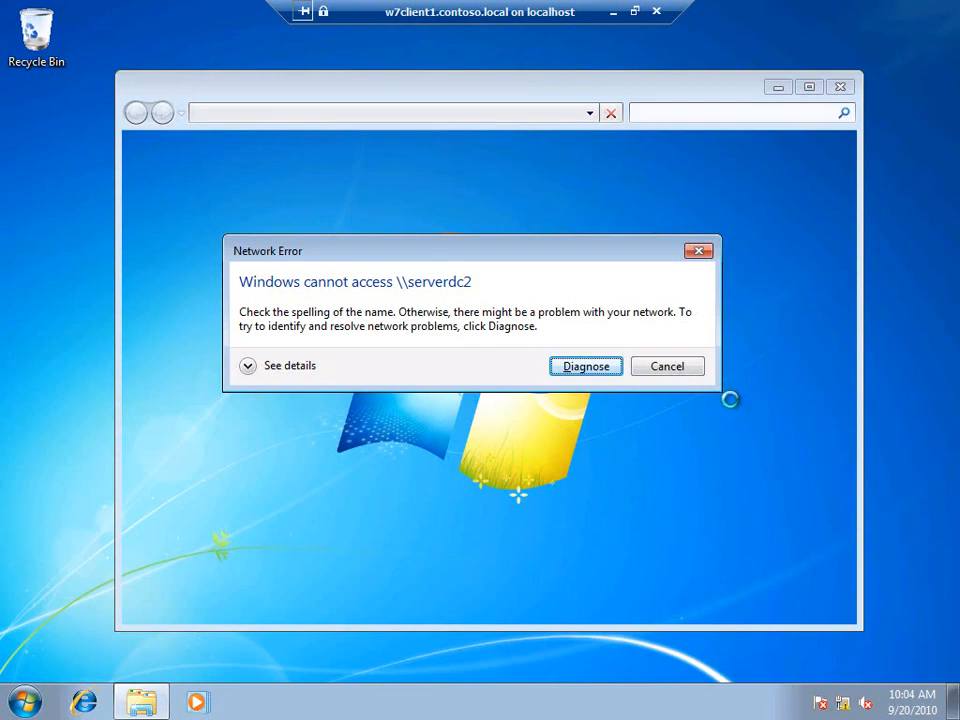
Step: Dismiss the network error, and switch from w7client1 to a full-screen connection to the serverdc1.contoso.local virtual machine
{"action": "left_click", "coordinate": [684, 372]}
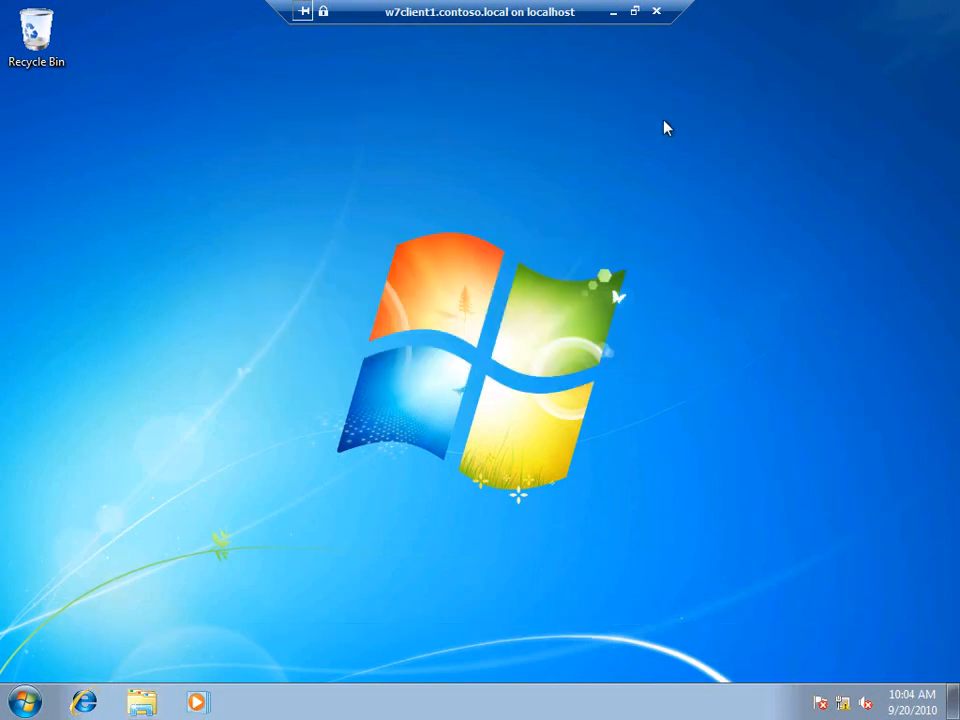
{"action": "left_click", "coordinate": [657, 13]}
{"action": "left_click", "coordinate": [638, 216]}
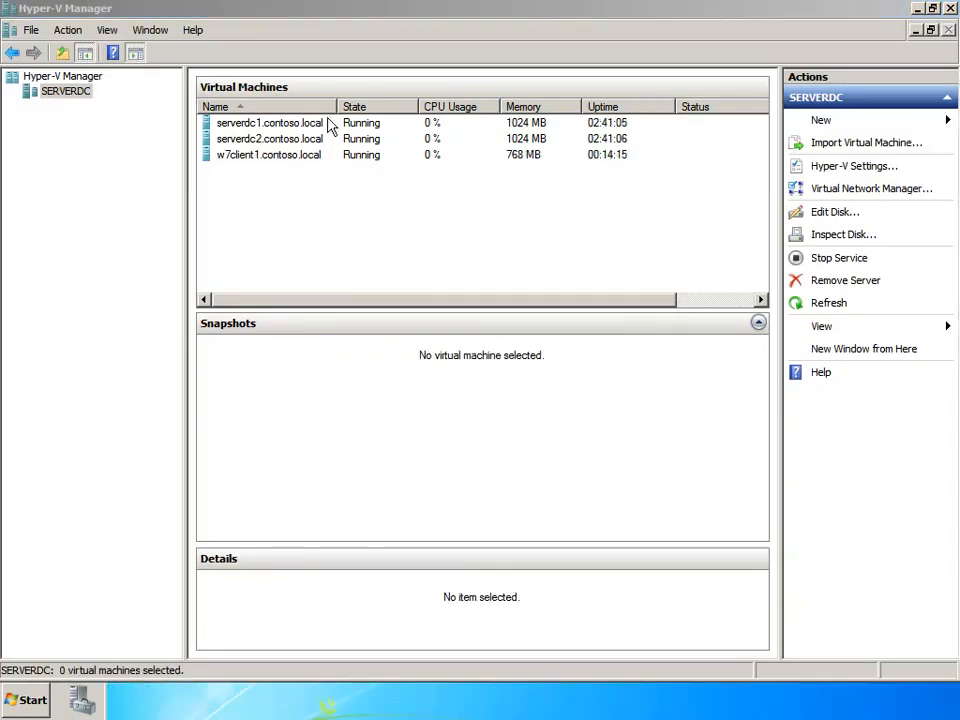
{"action": "double_click", "coordinate": [330, 131]}
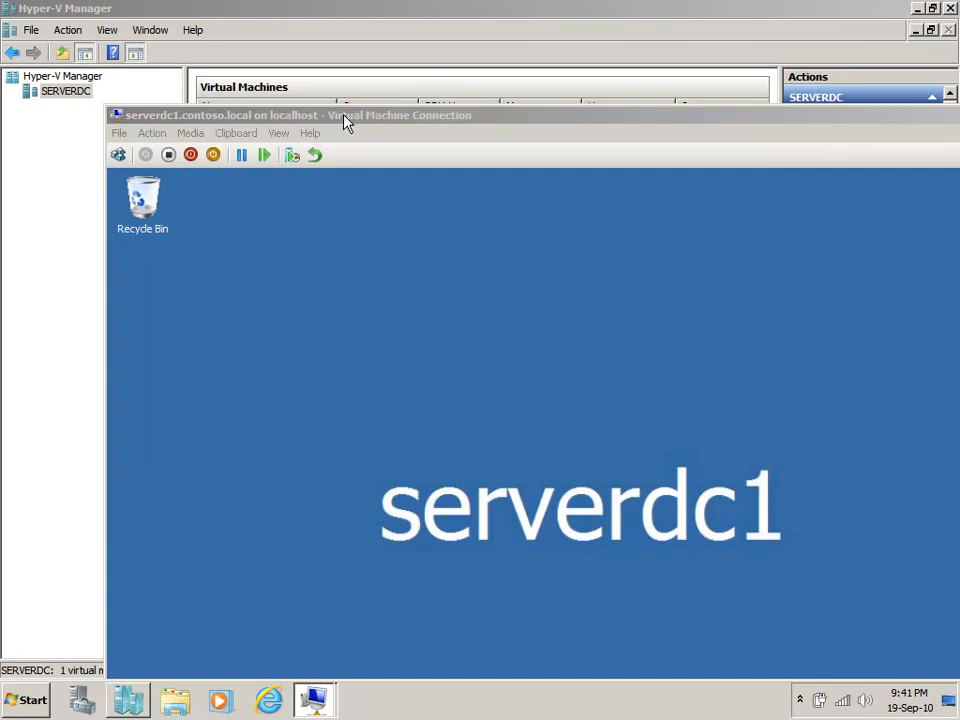
{"action": "double_click", "coordinate": [344, 123]}
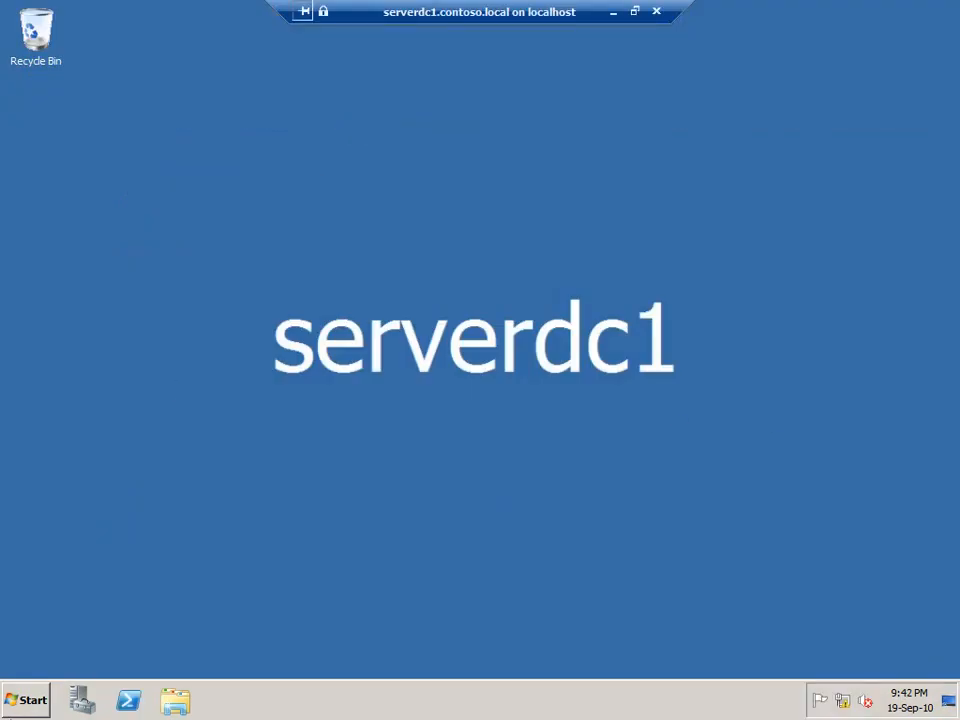
Step: Open the Network Policy Server console on serverdc1, maximized and with a wider console tree
{"action": "key", "text": "super"}
{"action": "mouse_move", "coordinate": [328, 538]}
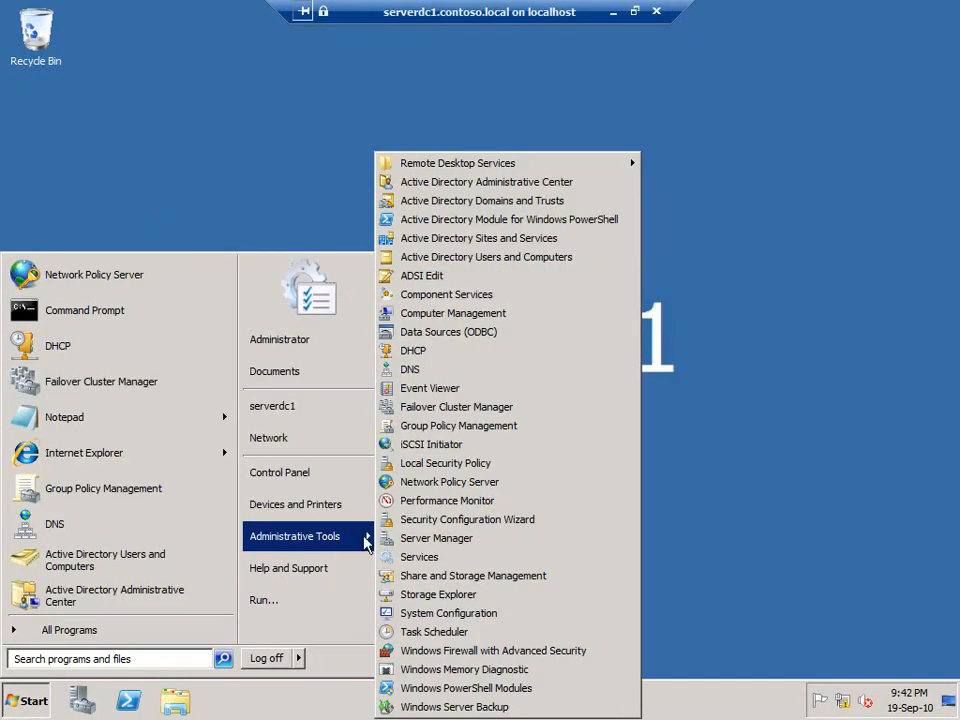
{"action": "left_click", "coordinate": [512, 491]}
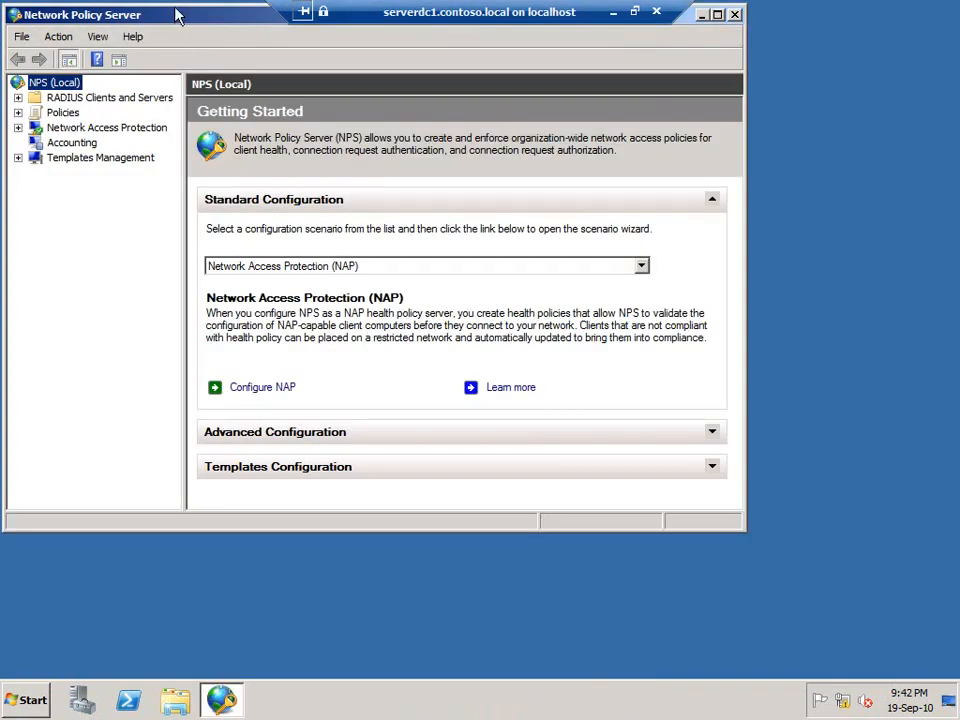
{"action": "double_click", "coordinate": [175, 15]}
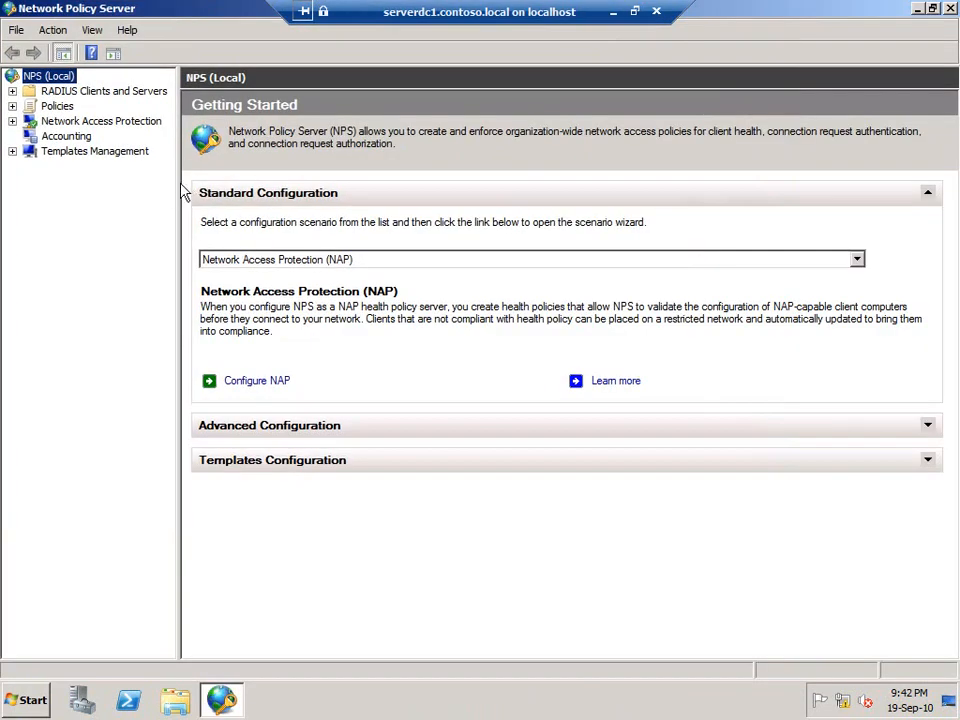
{"action": "left_click_drag", "start_coordinate": [176, 182], "coordinate": [255, 187]}
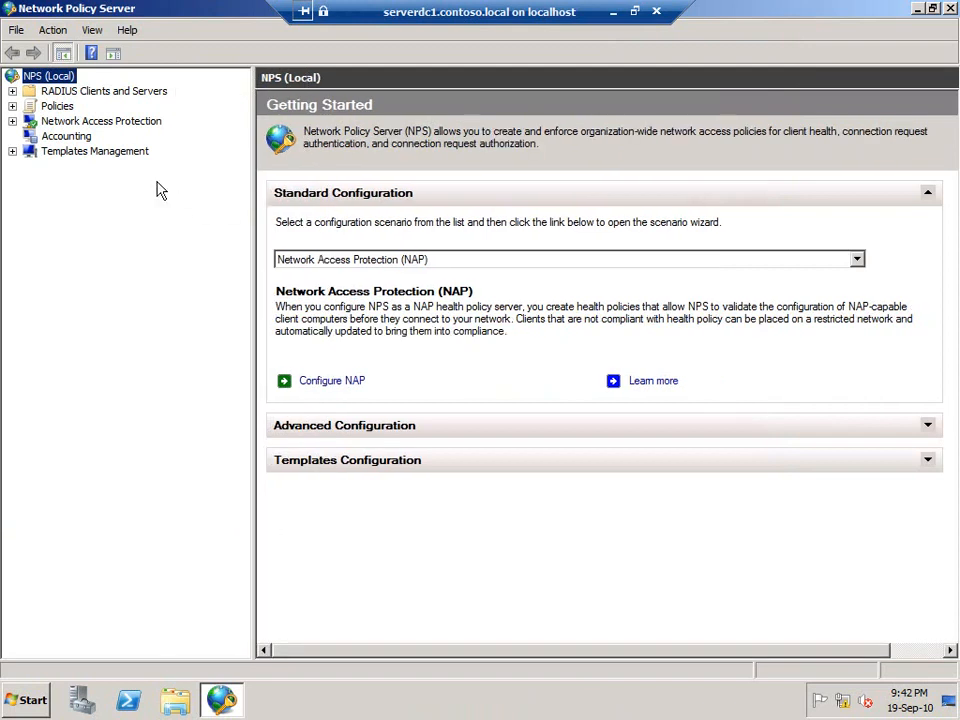
Step: Open the Default Configuration of the Windows Security Health Validator under Network Access Protection's System Health Validators
{"action": "left_click", "coordinate": [12, 121]}
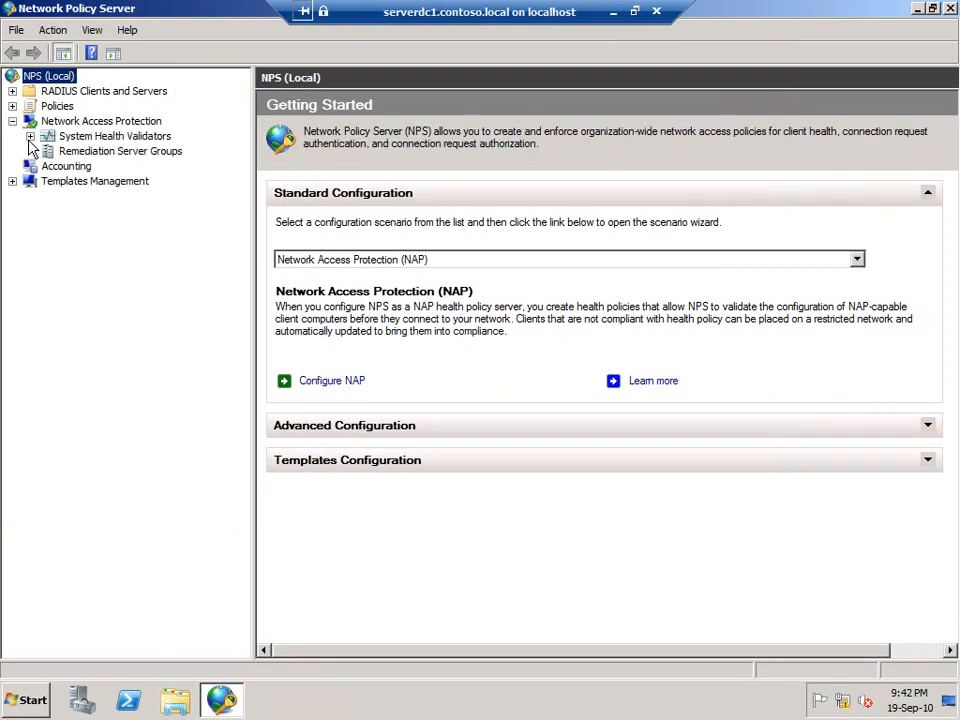
{"action": "left_click", "coordinate": [30, 136]}
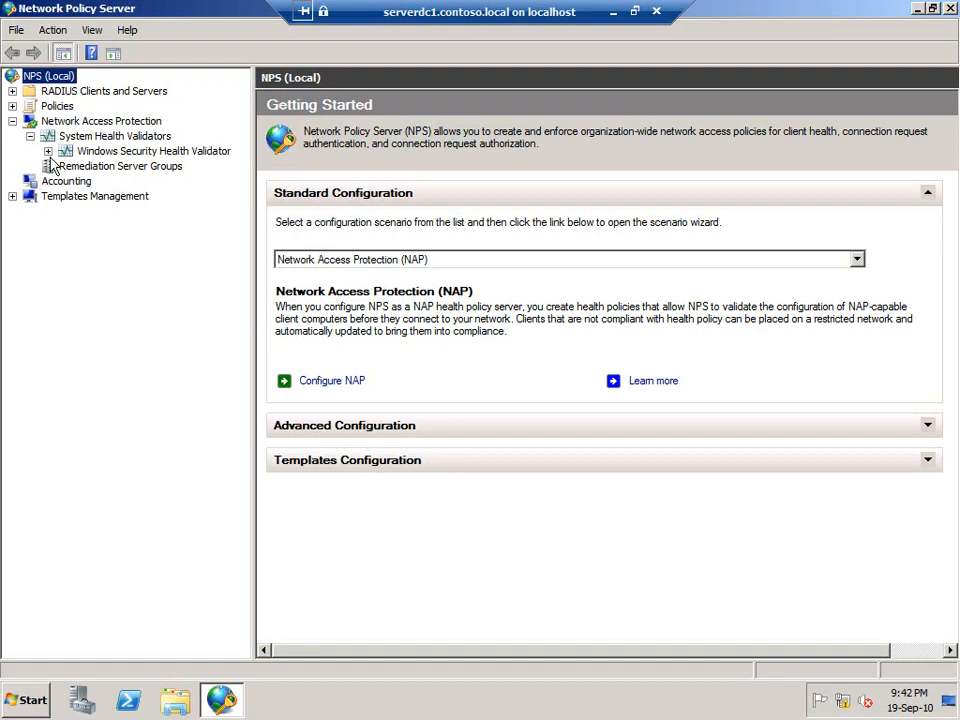
{"action": "left_click", "coordinate": [48, 151]}
{"action": "left_click", "coordinate": [106, 168]}
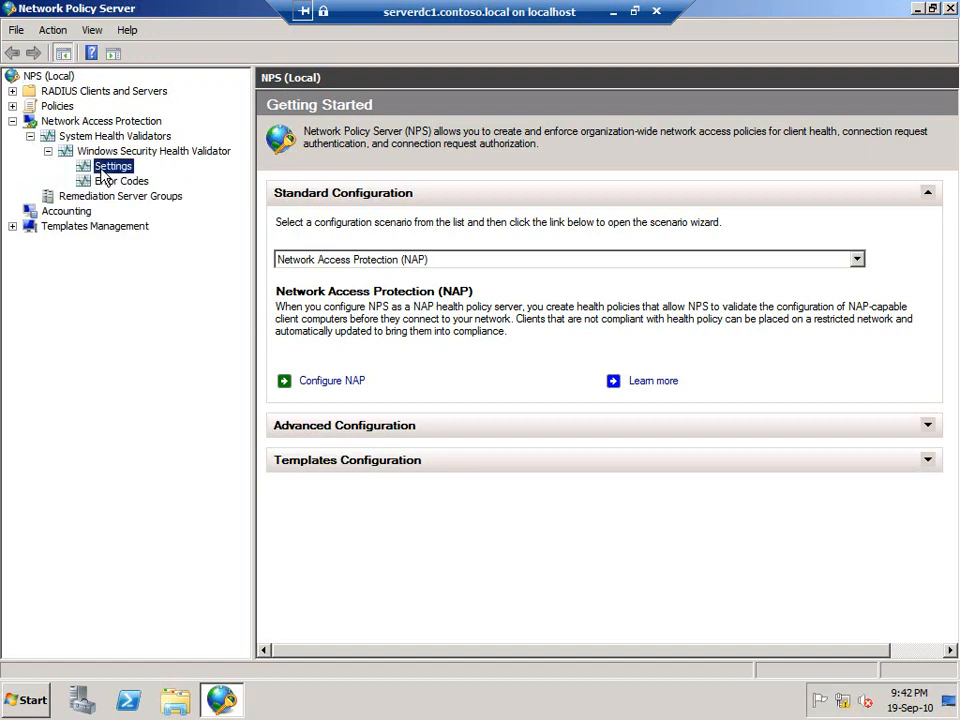
{"action": "left_click", "coordinate": [346, 214]}
{"action": "double_click", "coordinate": [342, 212]}
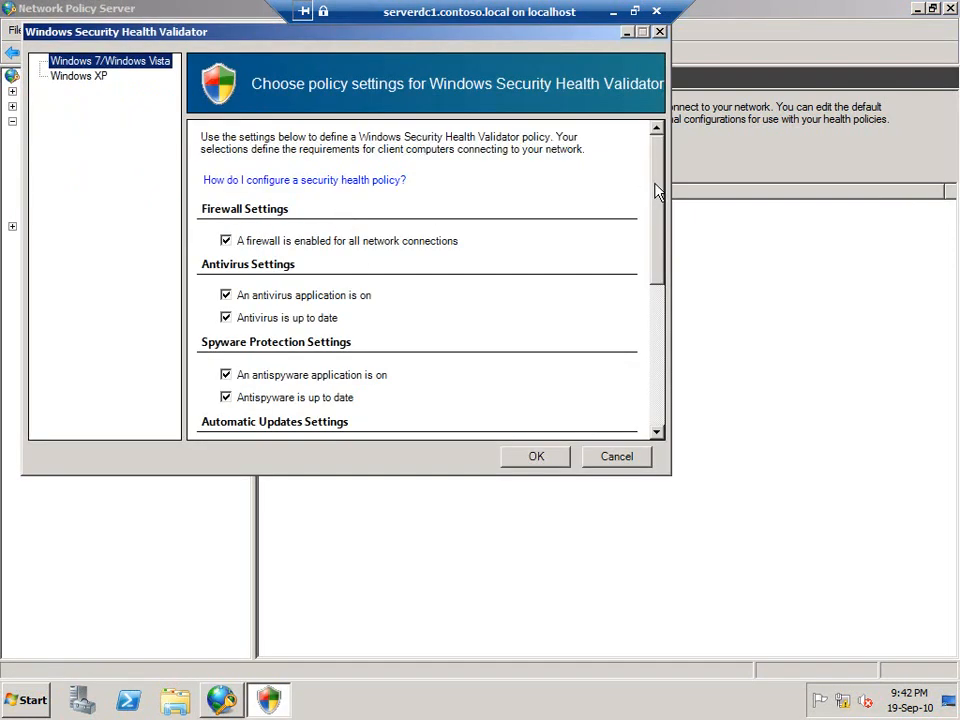
Step: For Windows 7/Windows Vista clients, remove the requirements that an antivirus and an antispyware application are on, and save the policy settings
{"action": "scroll", "coordinate": [662, 254], "scroll_direction": "down", "scroll_amount": 3}
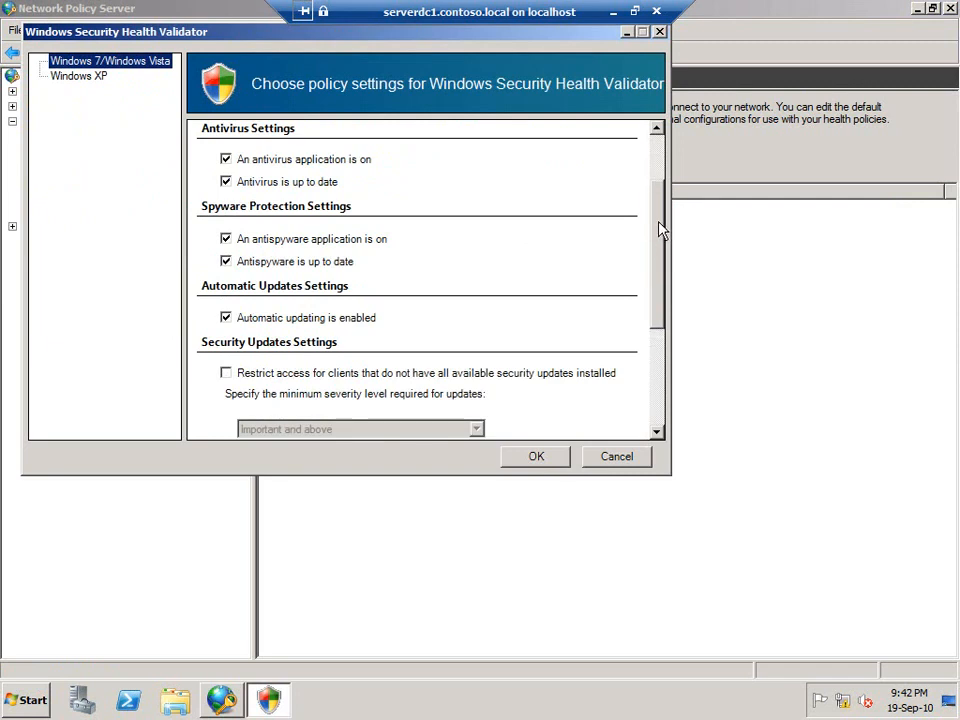
{"action": "scroll", "coordinate": [660, 216], "scroll_direction": "up", "scroll_amount": 1}
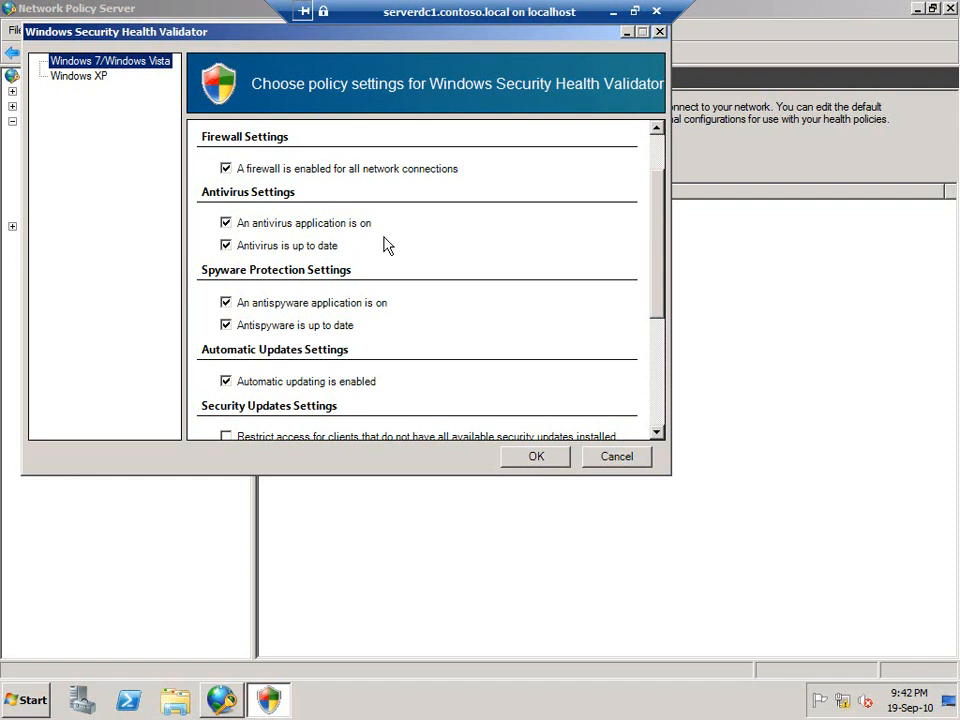
{"action": "left_click", "coordinate": [352, 224]}
{"action": "left_click", "coordinate": [352, 304]}
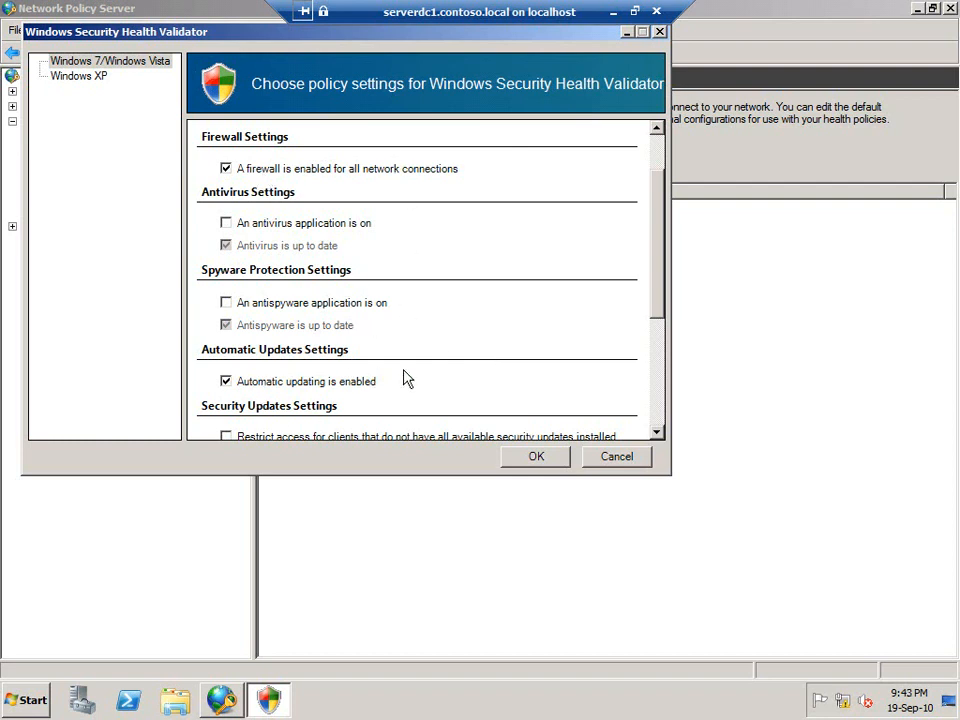
{"action": "left_click", "coordinate": [530, 460]}
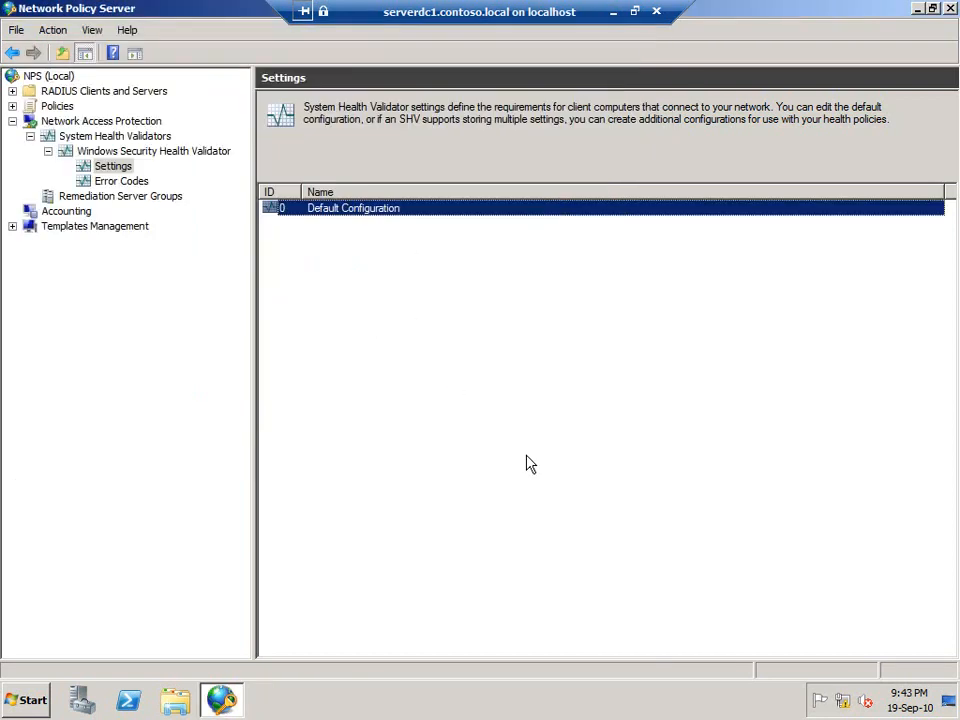
Step: Close Network Policy Server, and switch from serverdc1 to a full-screen connection to the w7client1.contoso.local virtual machine
{"action": "left_click", "coordinate": [950, 8]}
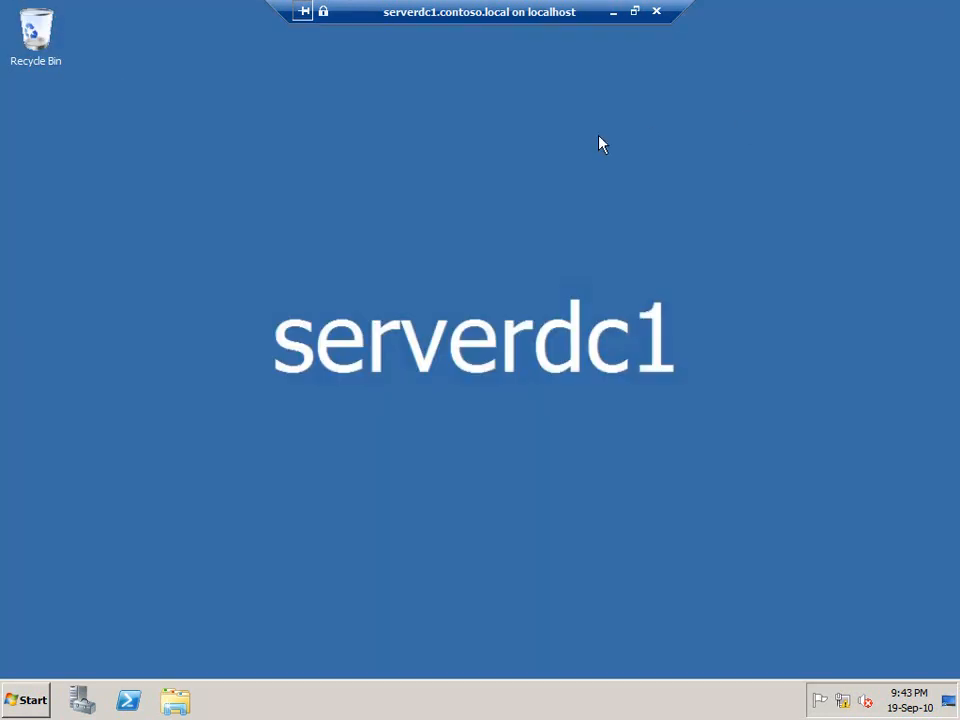
{"action": "left_click", "coordinate": [656, 11]}
{"action": "left_click", "coordinate": [587, 216]}
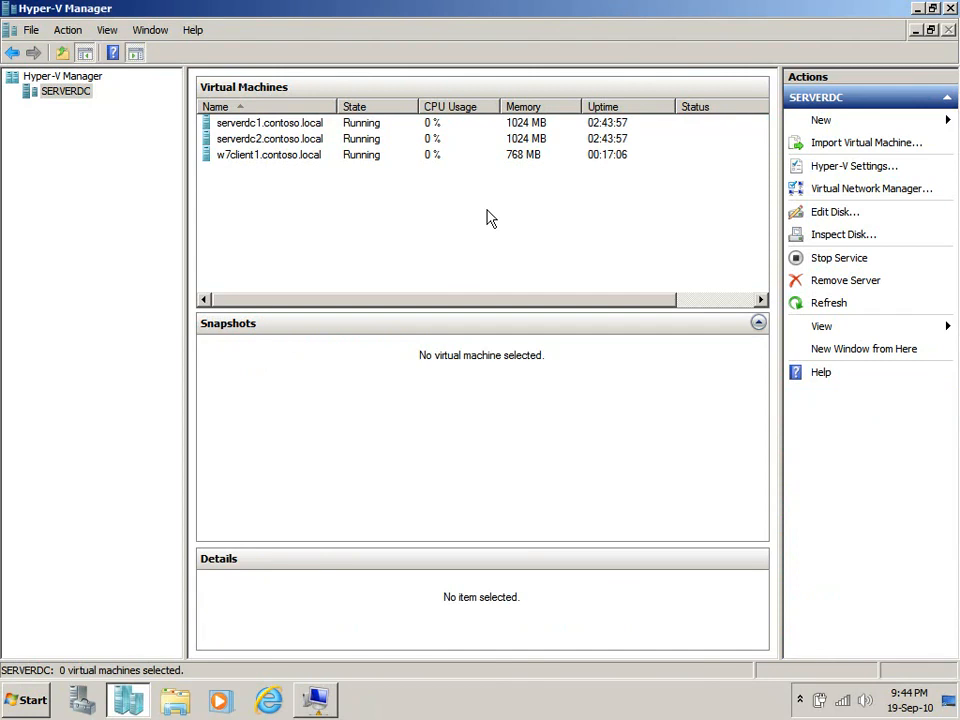
{"action": "double_click", "coordinate": [432, 155]}
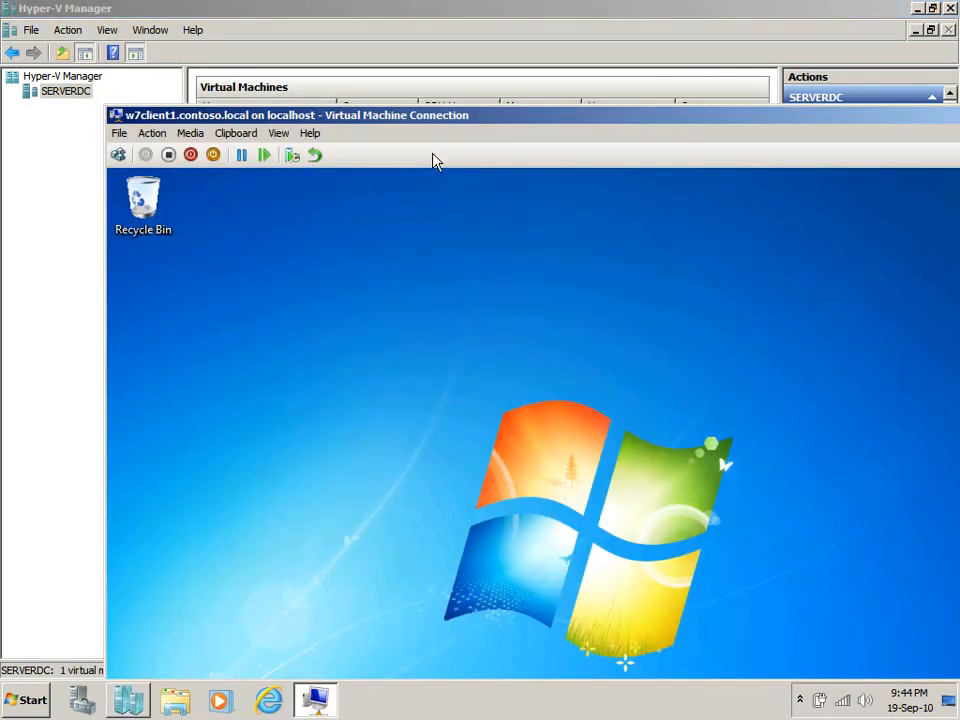
{"action": "double_click", "coordinate": [431, 124]}
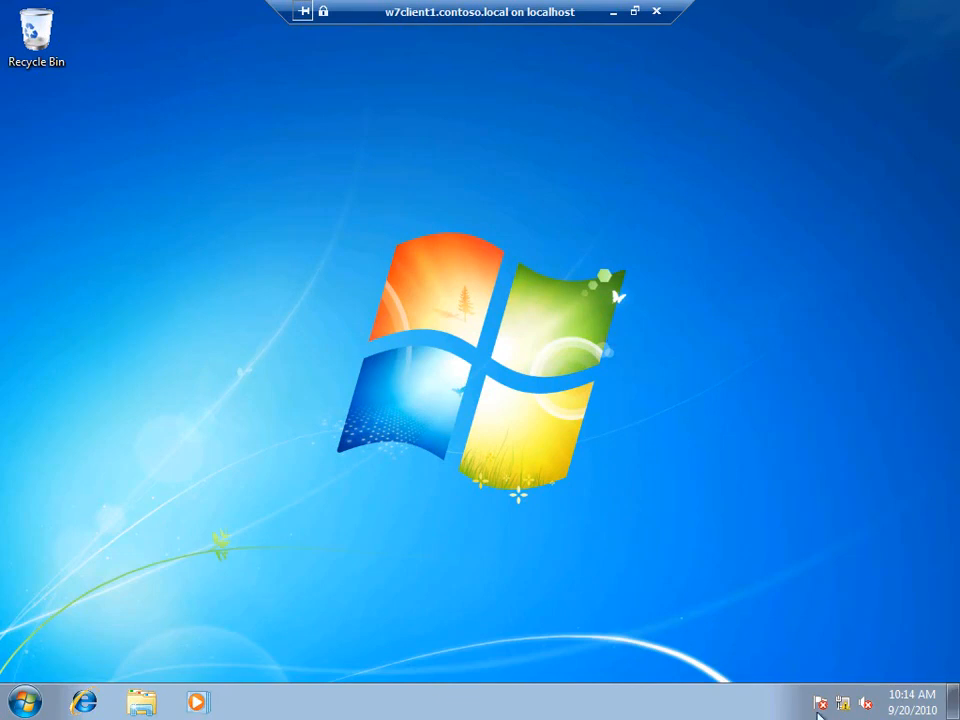
Step: View the client's Network Access Protection message and its Windows Security Health Agent details
{"action": "left_click", "coordinate": [819, 703]}
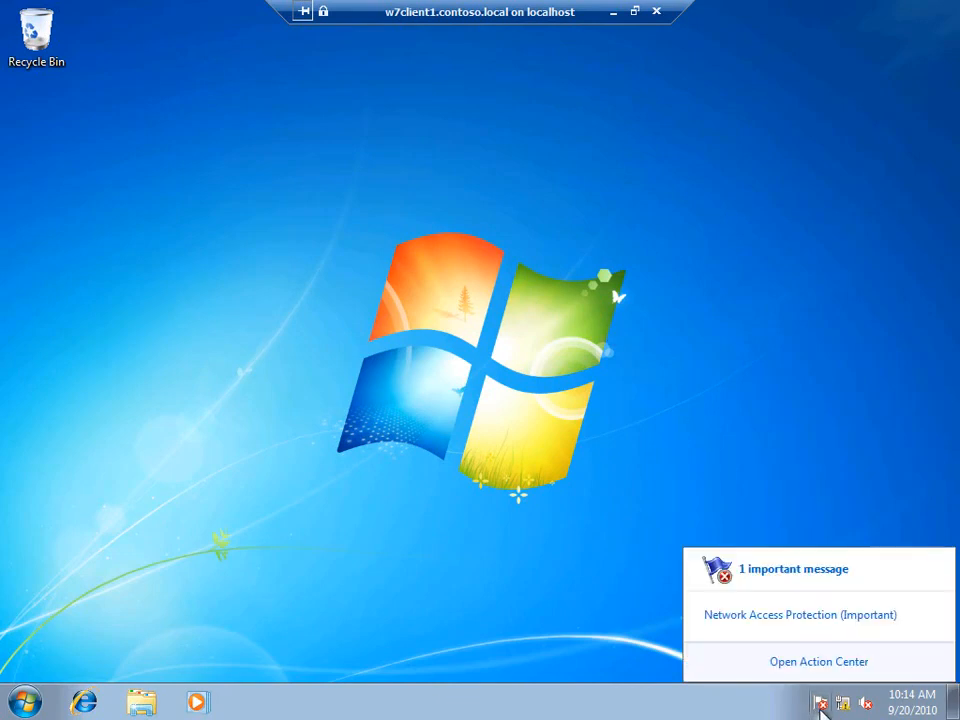
{"action": "left_click", "coordinate": [814, 617]}
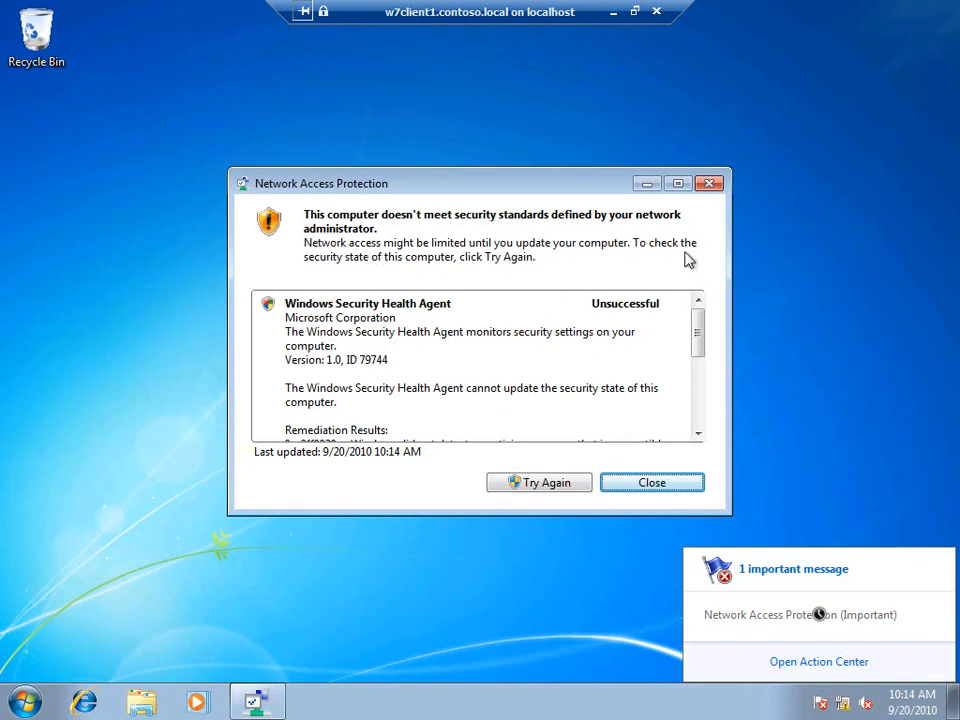
{"action": "mouse_move", "coordinate": [697, 332]}
{"action": "left_mouse_down"}
{"action": "mouse_move", "coordinate": [701, 407]}
{"action": "mouse_move", "coordinate": [698, 317]}
{"action": "left_mouse_up"}
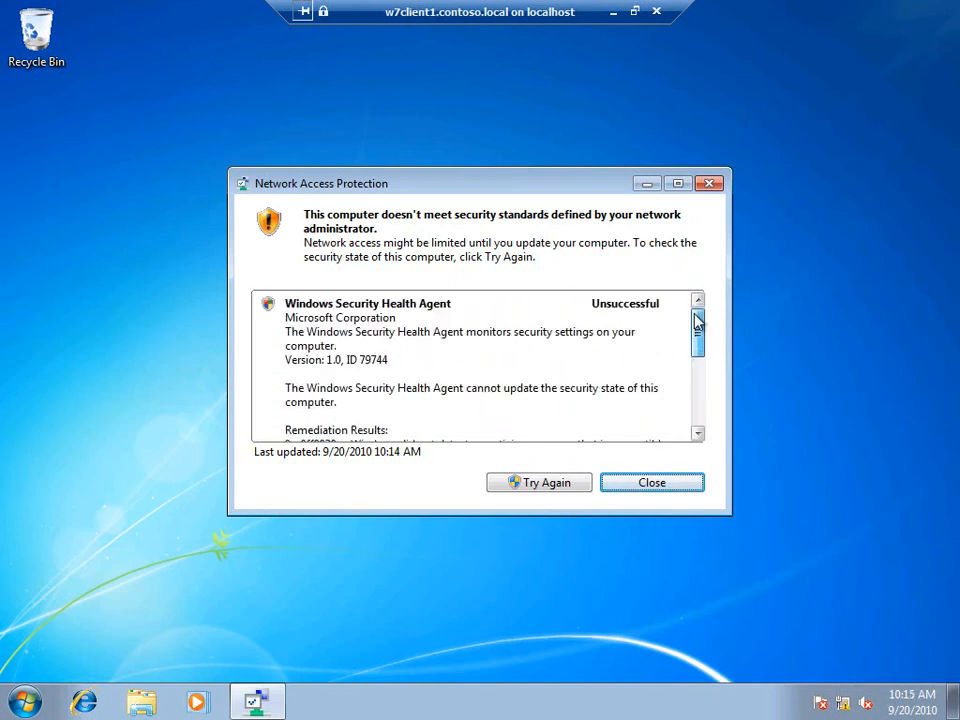
{"action": "left_click", "coordinate": [677, 486]}
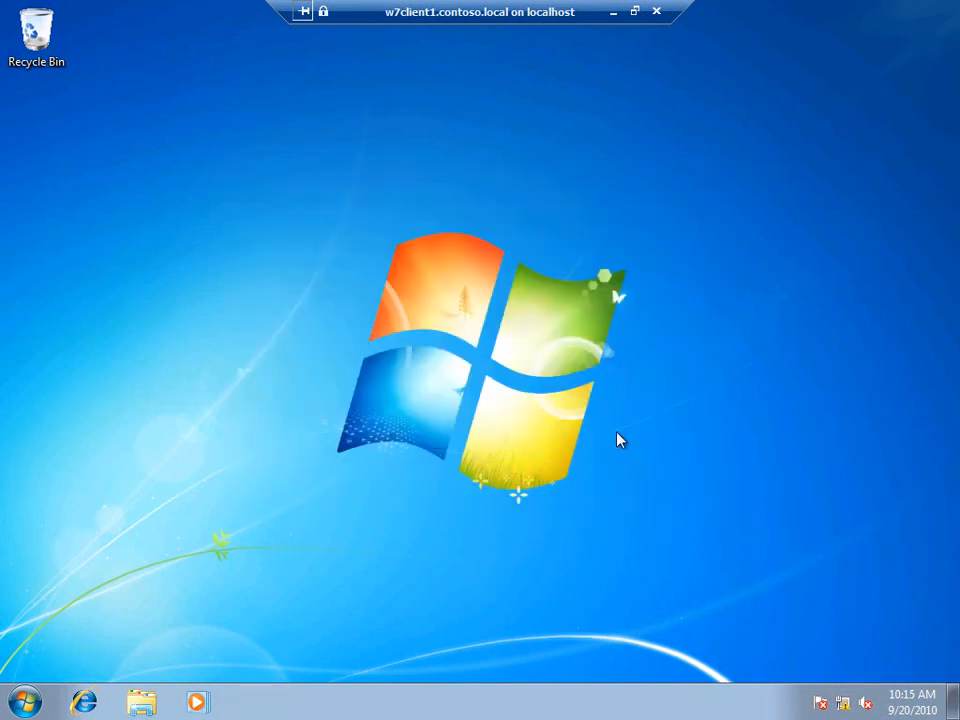
Step: Run ipconfig /renew in a command prompt on the client, and close the command prompt
{"action": "key", "text": "super"}
{"action": "type", "text": "cmd"}
{"action": "key", "text": "Return"}
{"action": "type", "text": "ipconfig /"}
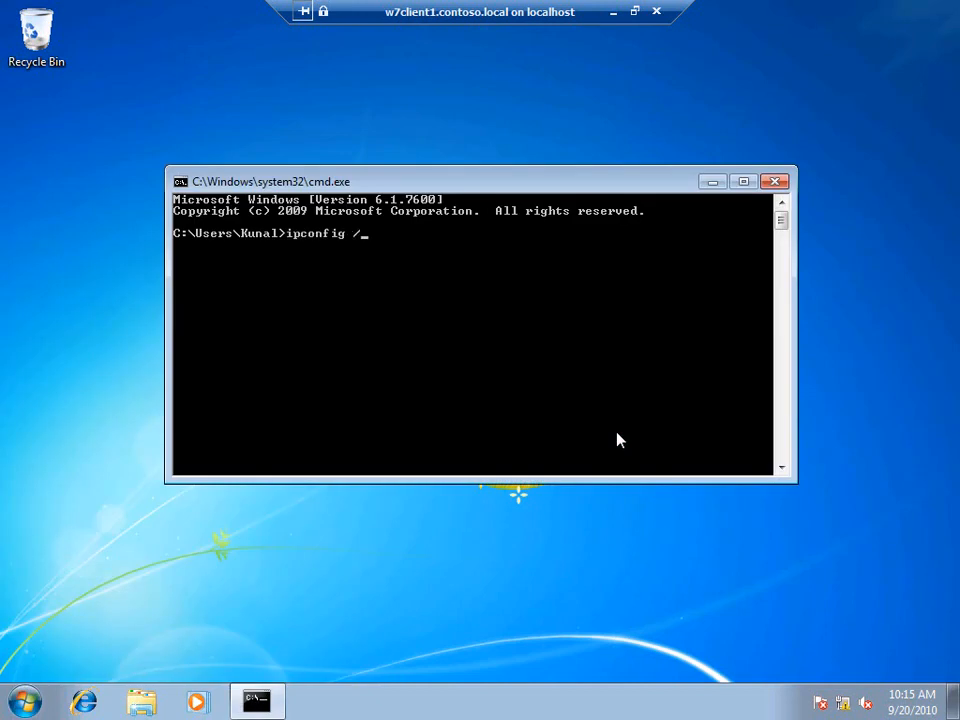
{"action": "type", "text": "renew"}
{"action": "key", "text": "Return"}
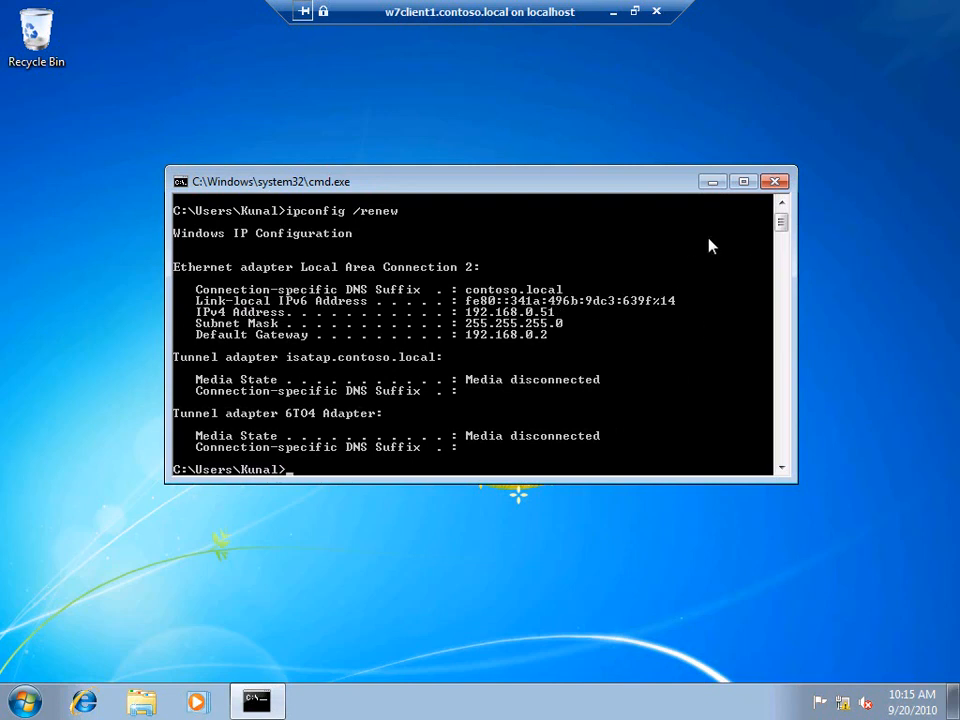
{"action": "left_click", "coordinate": [775, 181]}
Step: Open the network path \\serverdc2 from the client
{"action": "key", "text": "super"}
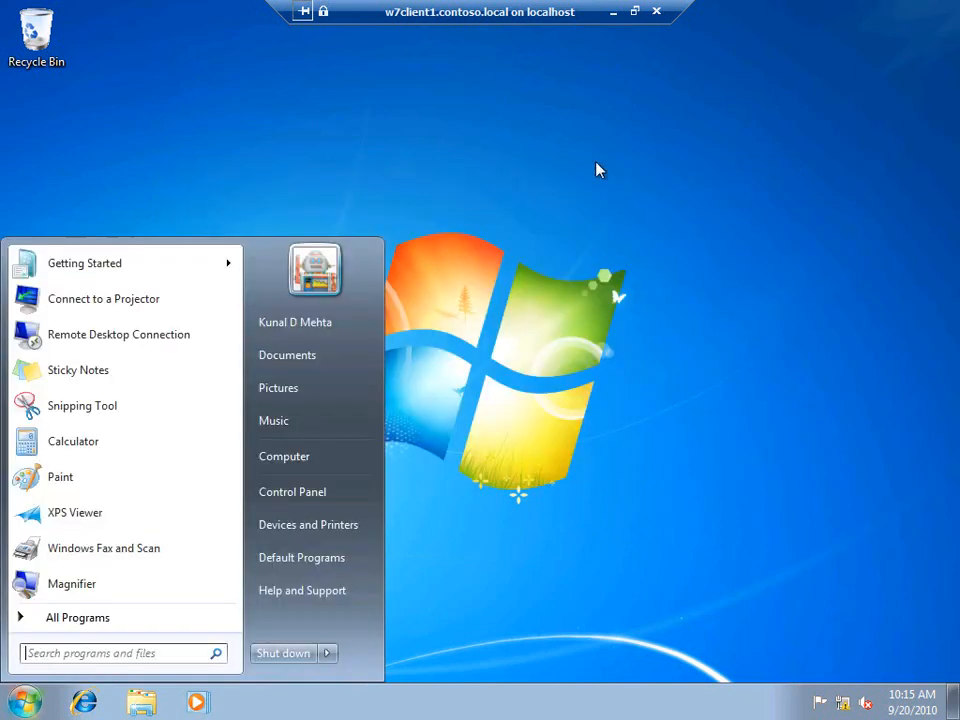
{"action": "type", "text": "\\serve"}
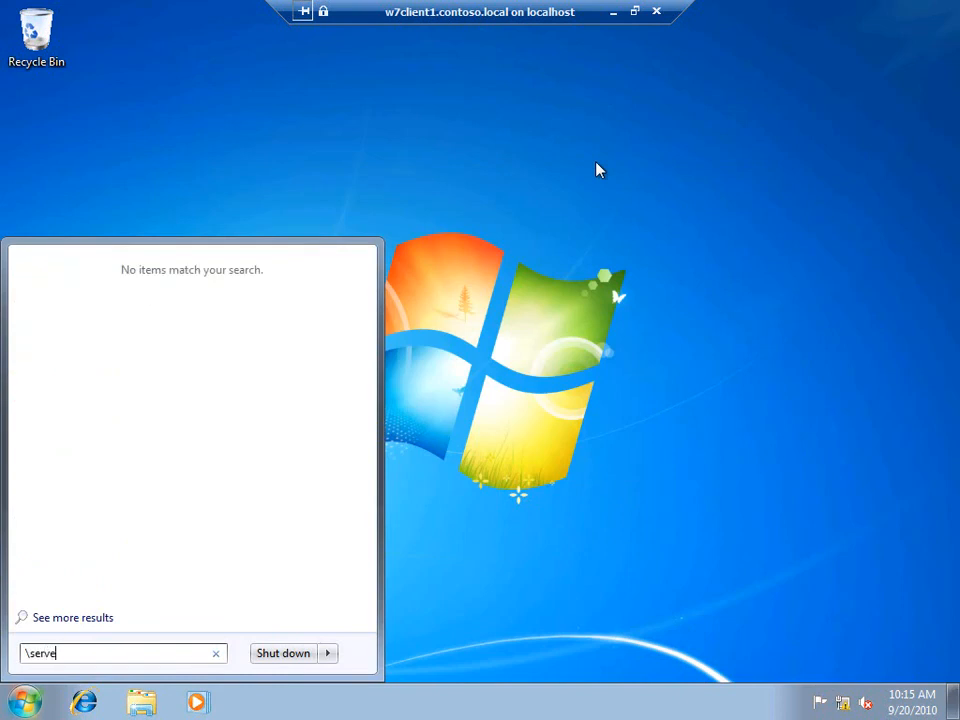
{"action": "type", "text": "rdc2"}
{"action": "key", "text": "Return"}
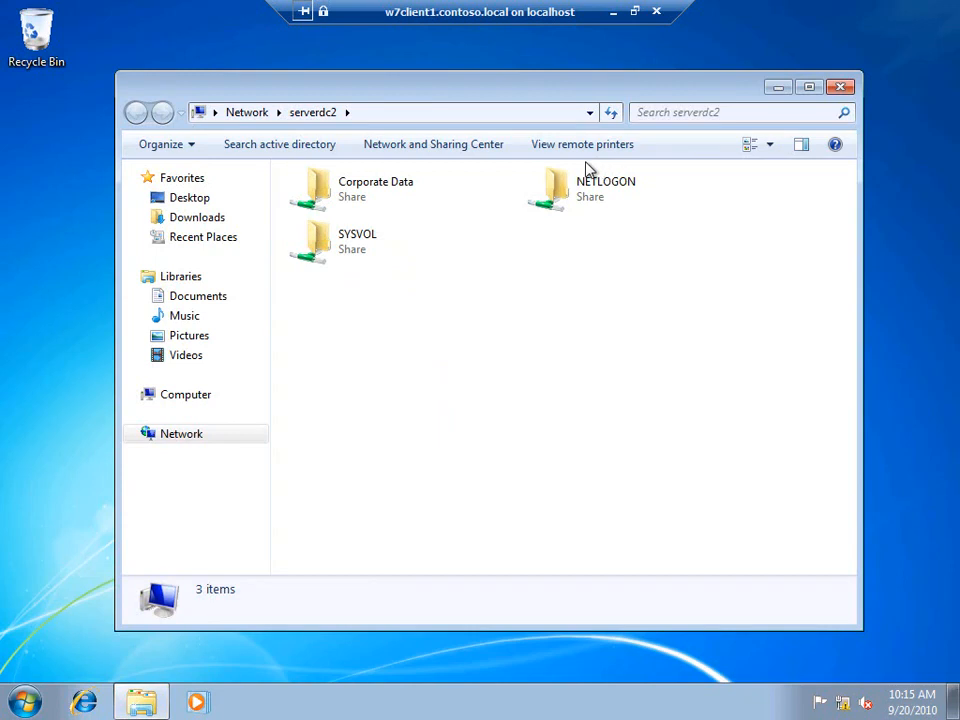
Step: Read the Important Notice text file in serverdc2's Corporate Data share, and close the file and folder windows
{"action": "double_click", "coordinate": [404, 203]}
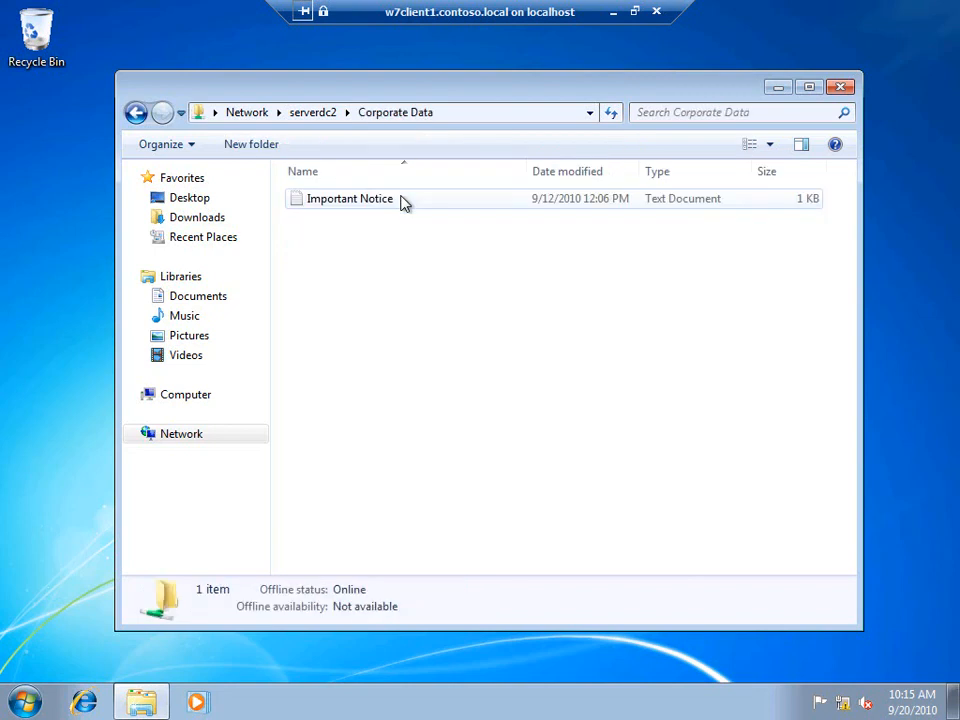
{"action": "double_click", "coordinate": [402, 202]}
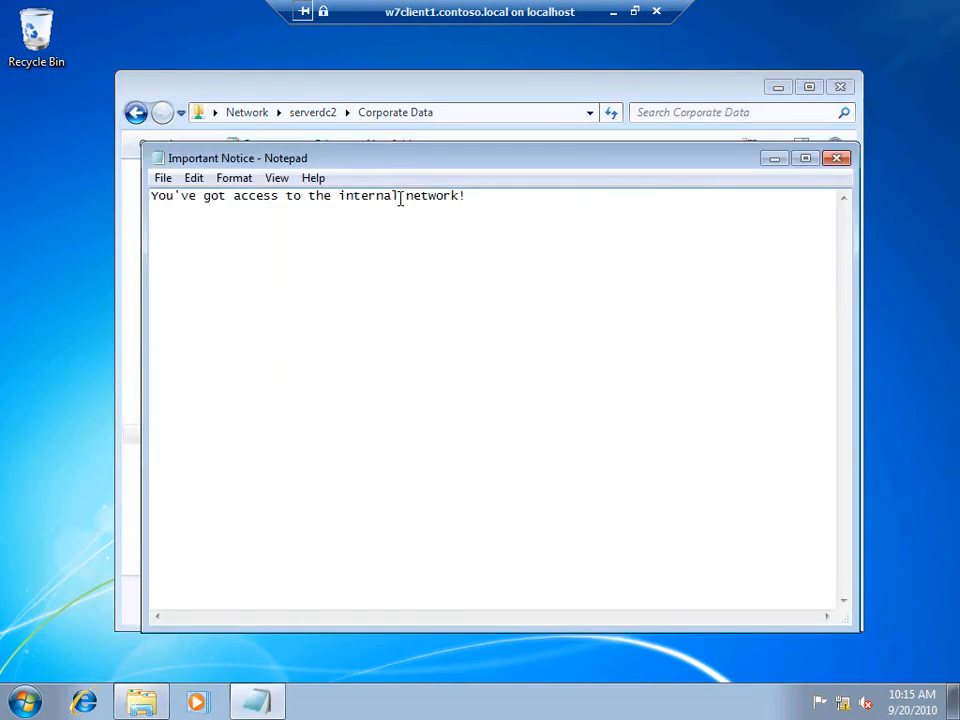
{"action": "left_click_drag", "start_coordinate": [429, 163], "coordinate": [431, 212]}
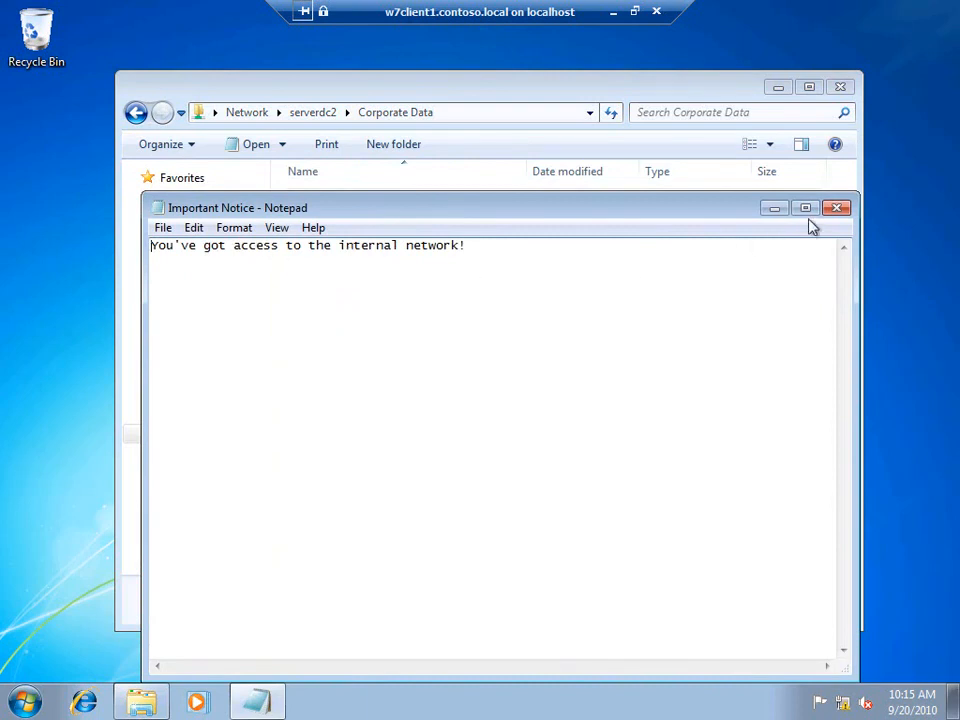
{"action": "left_click", "coordinate": [836, 209]}
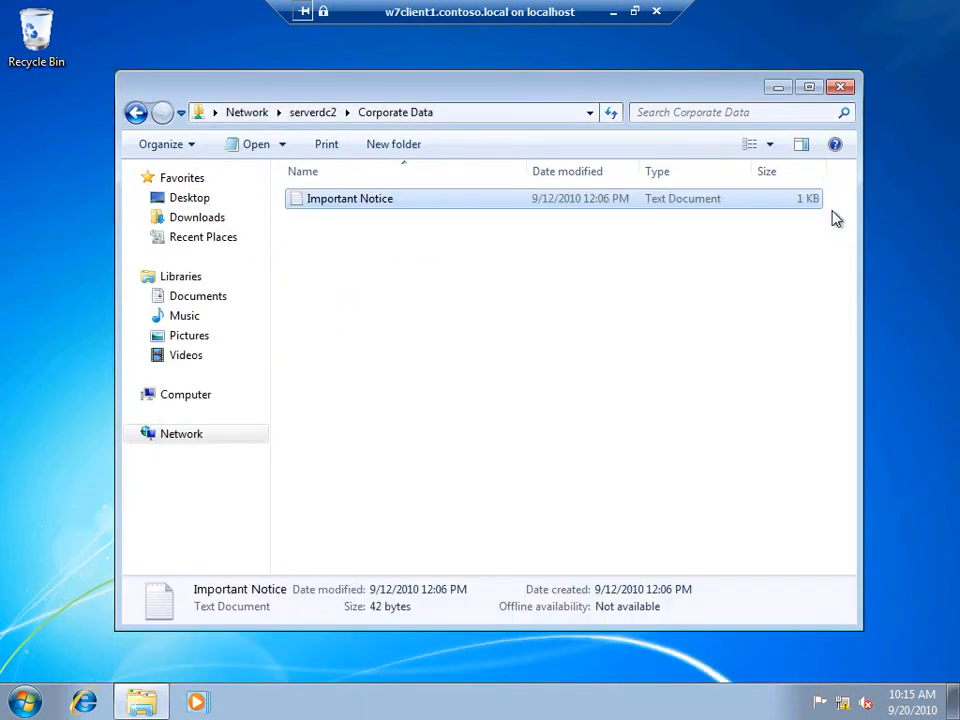
{"action": "left_click", "coordinate": [840, 87]}
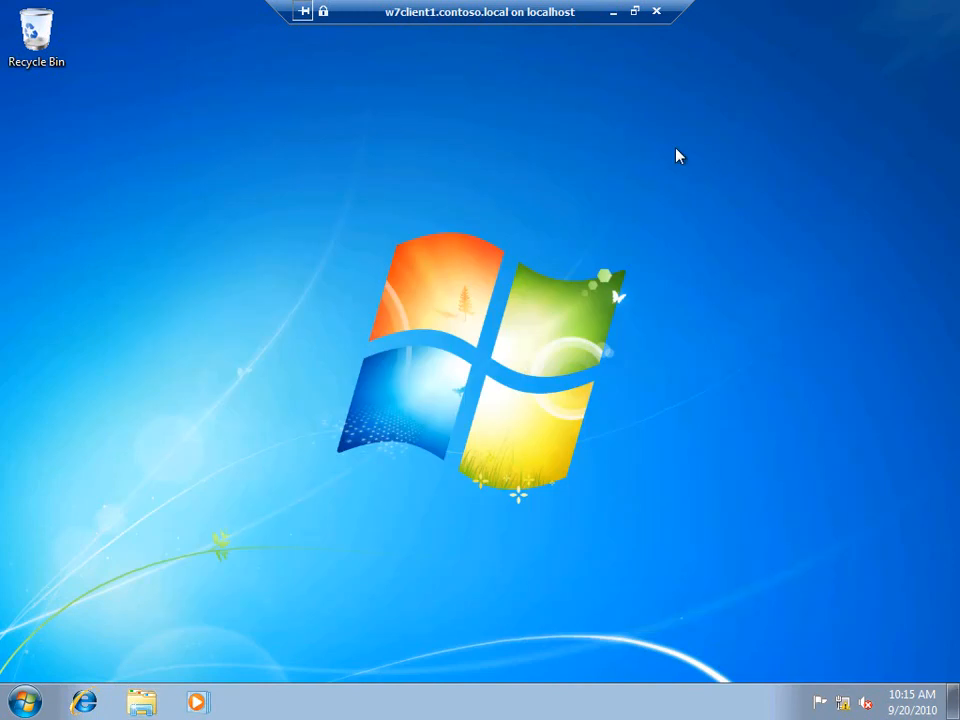
Step: Leave the w7client1 connection and close Hyper-V Manager
{"action": "left_click", "coordinate": [657, 11]}
{"action": "left_click", "coordinate": [628, 221]}
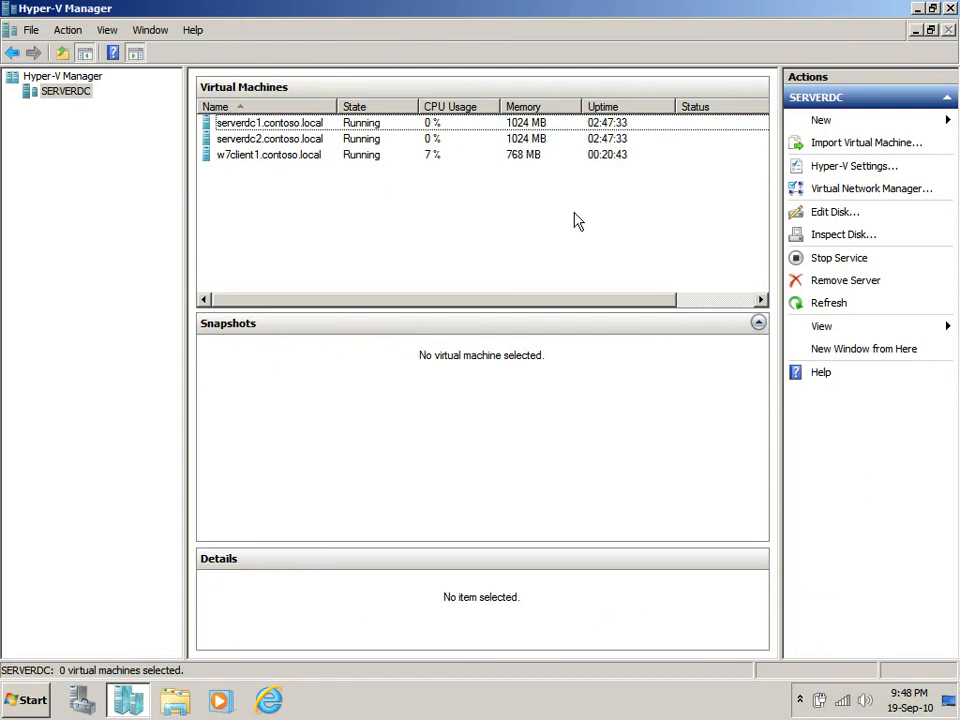
{"action": "left_click", "coordinate": [951, 8]}
Step: Open the slide show on implementing Network Access Protection using DHCP, and go to its last slide
{"action": "left_click", "coordinate": [48, 238]}
{"action": "double_click", "coordinate": [48, 238]}
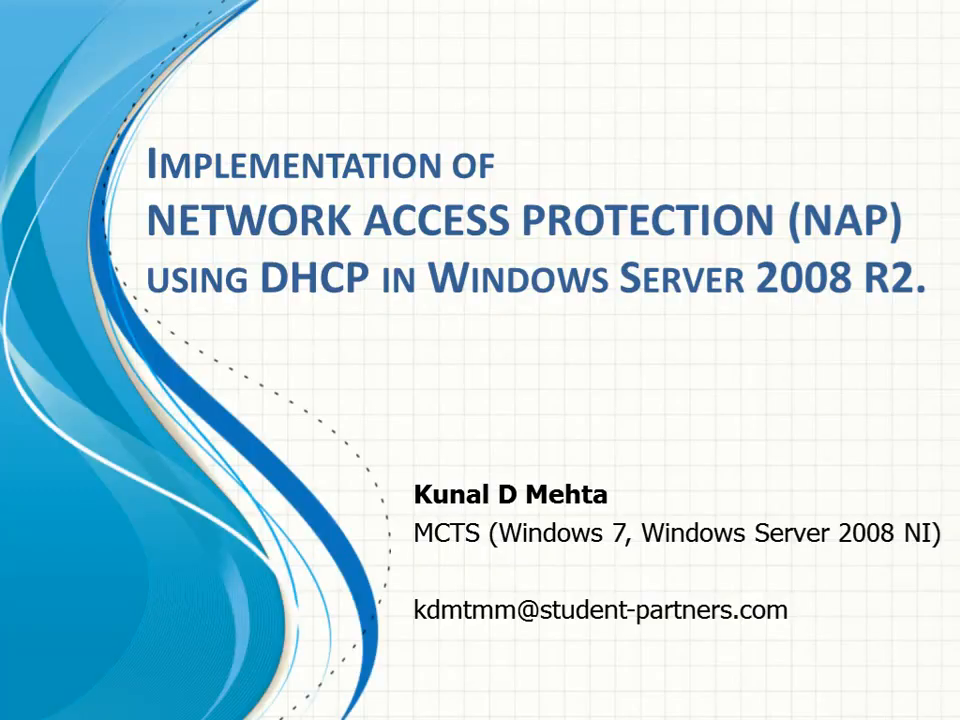
{"action": "key", "text": "End"}
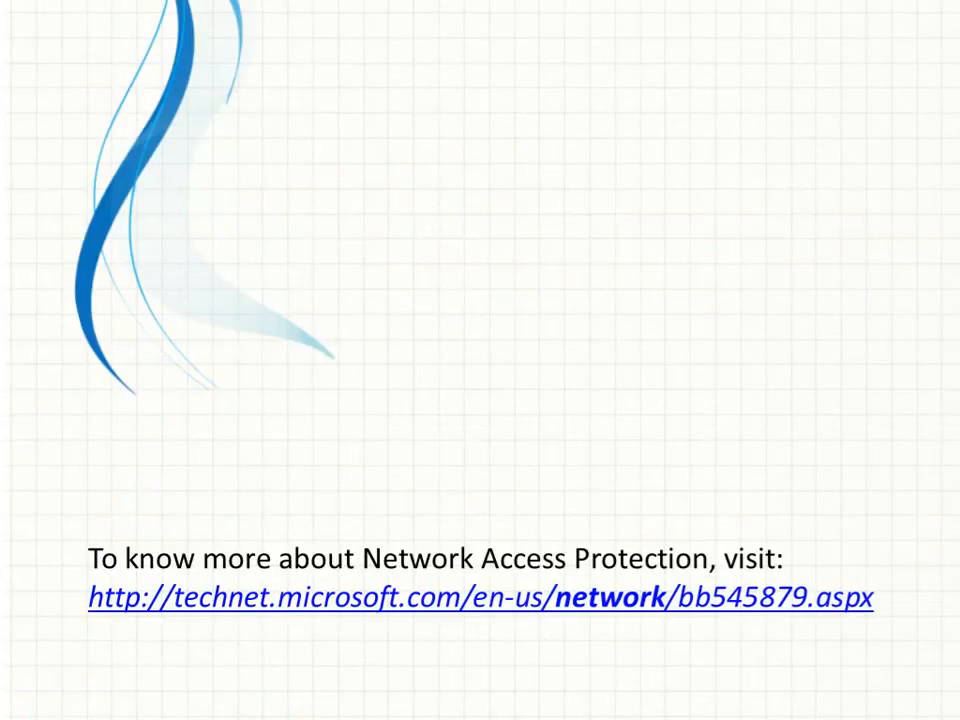